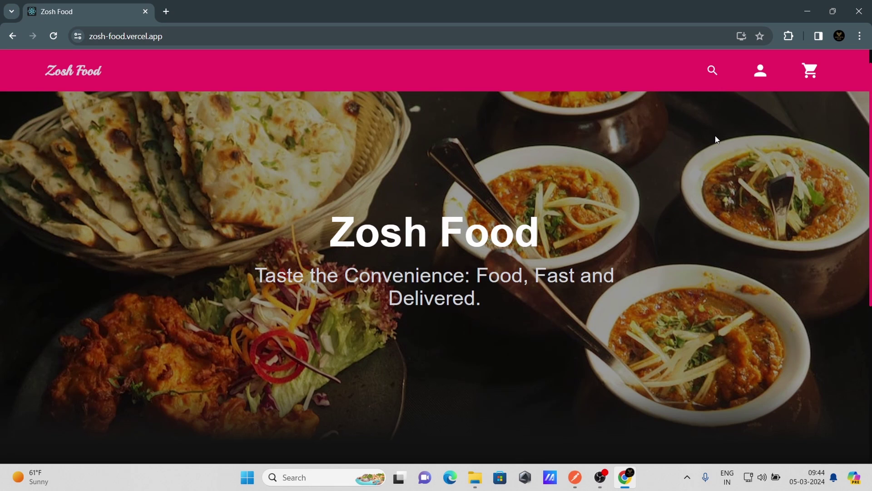
- Open the food-ordering-project folder and then its Source folder in File Explorer
{"action": "mouse_move", "coordinate": [475, 478]}
{"action": "left_click", "coordinate": [463, 428]}
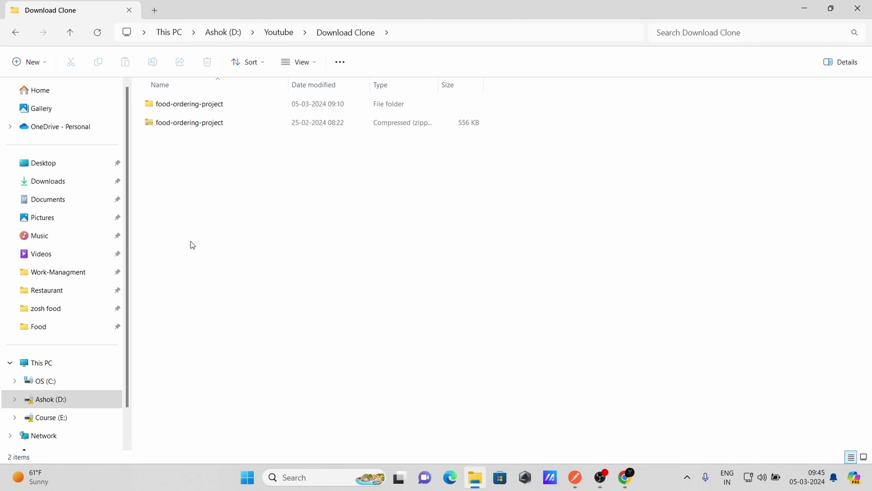
{"action": "double_click", "coordinate": [174, 109]}
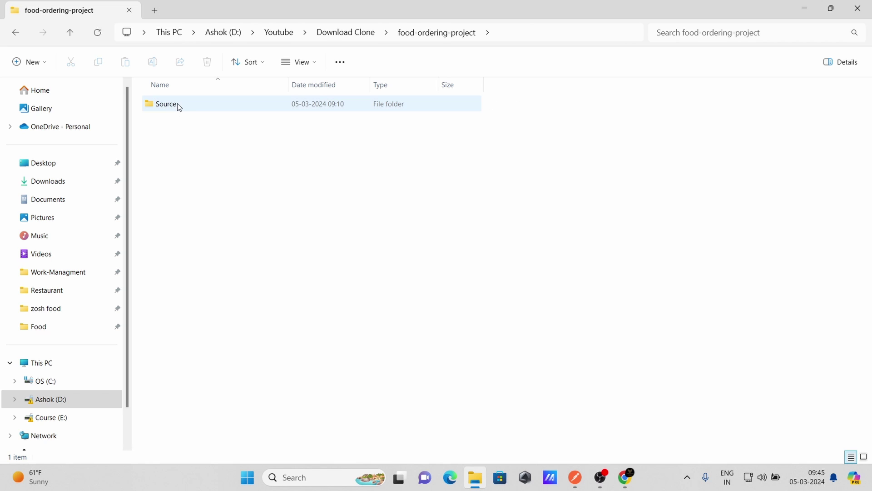
{"action": "double_click", "coordinate": [184, 102]}
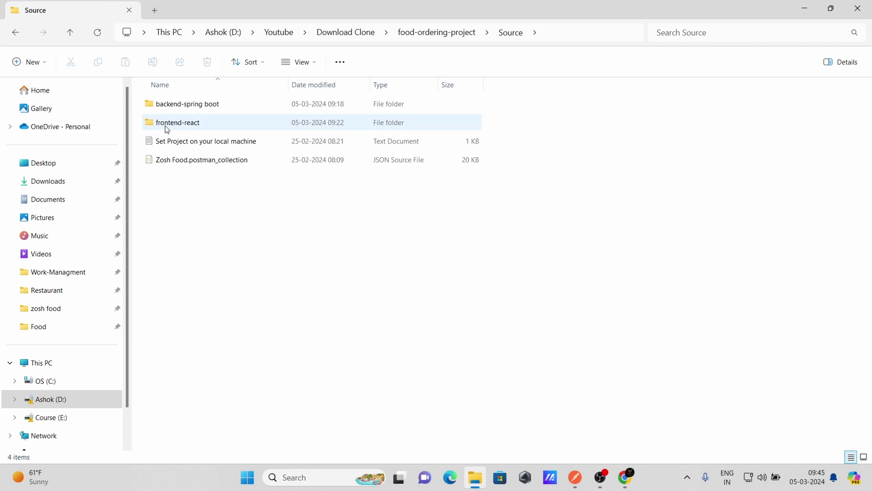
- Look inside the backend-spring boot and frontend-react folders, returning to Source each time
{"action": "mouse_move", "coordinate": [169, 109]}
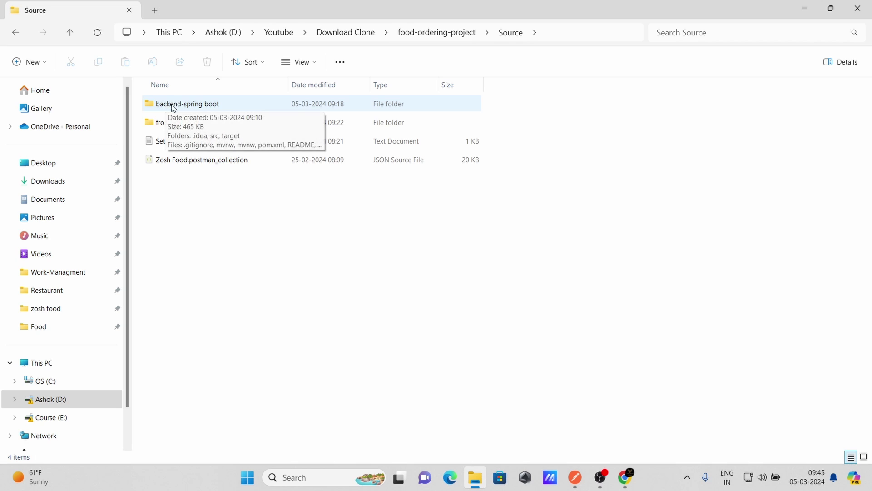
{"action": "double_click", "coordinate": [183, 106]}
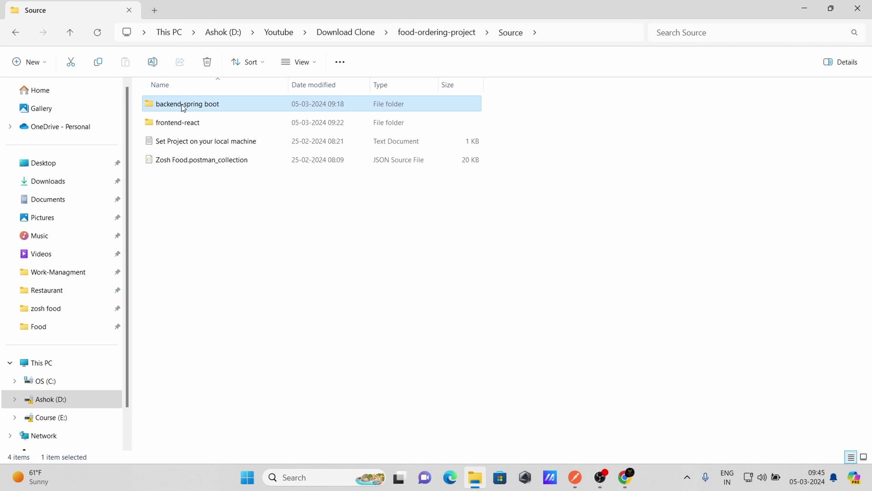
{"action": "key", "text": "alt+Left"}
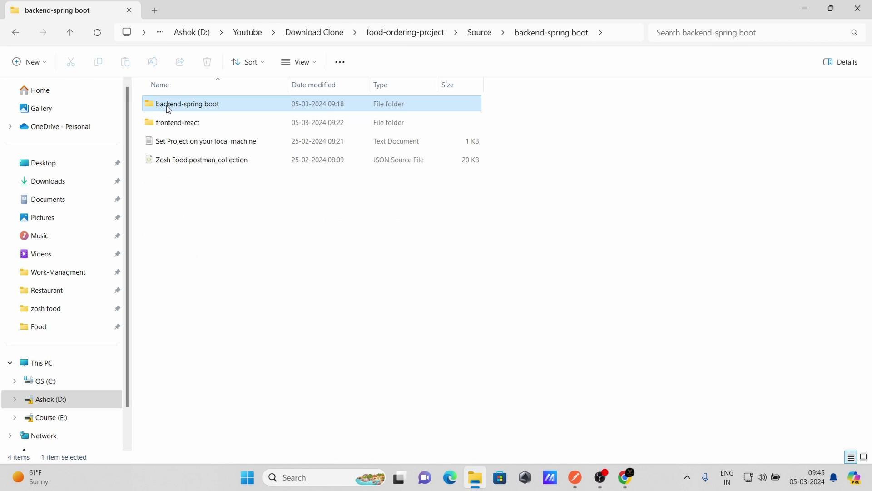
{"action": "double_click", "coordinate": [179, 127]}
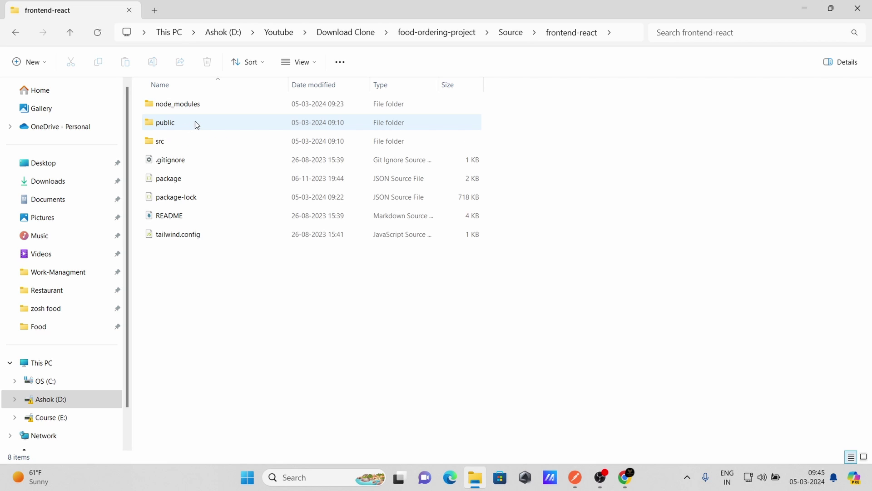
{"action": "key", "text": "alt+Left"}
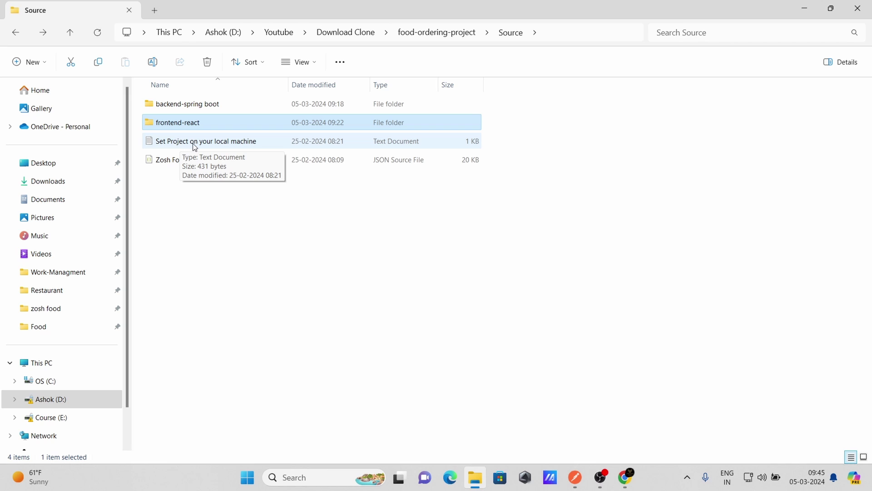
- Open the 'Set Project on your local machine' notes in Notepad
{"action": "double_click", "coordinate": [214, 143]}
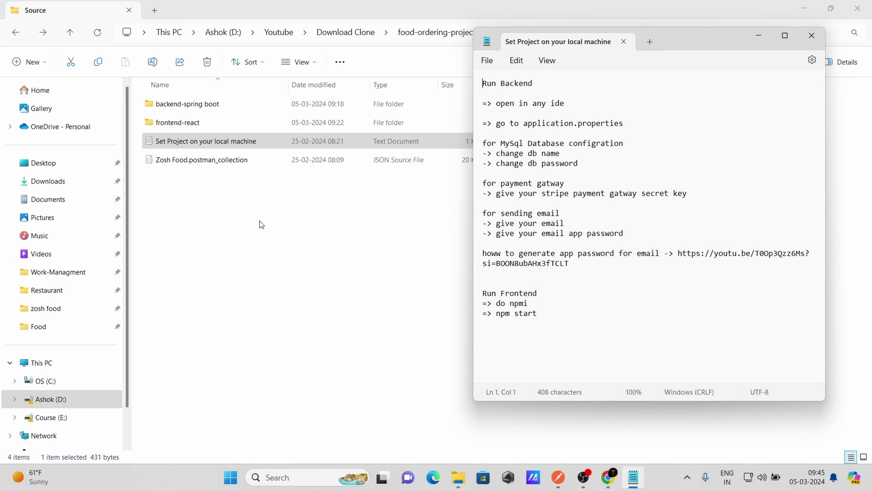
- Open backend-spring boot as an IntelliJ IDEA project from its Show more options menu
{"action": "left_click", "coordinate": [278, 263]}
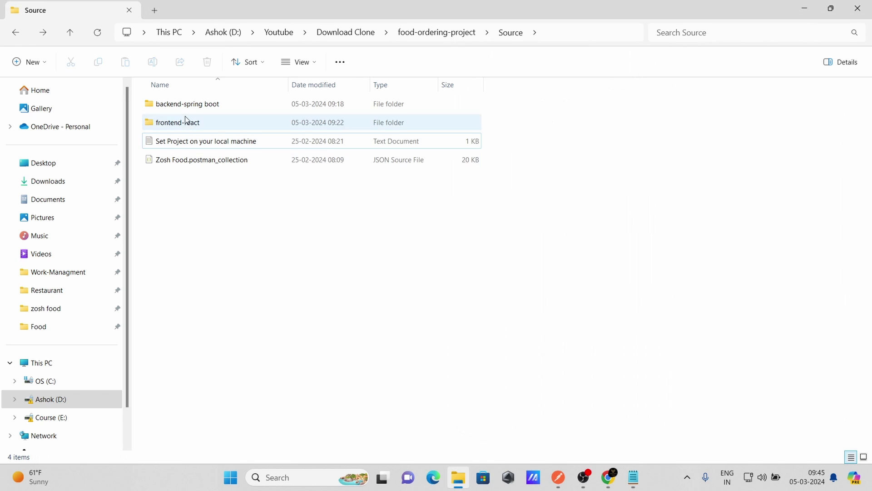
{"action": "right_click", "coordinate": [186, 103]}
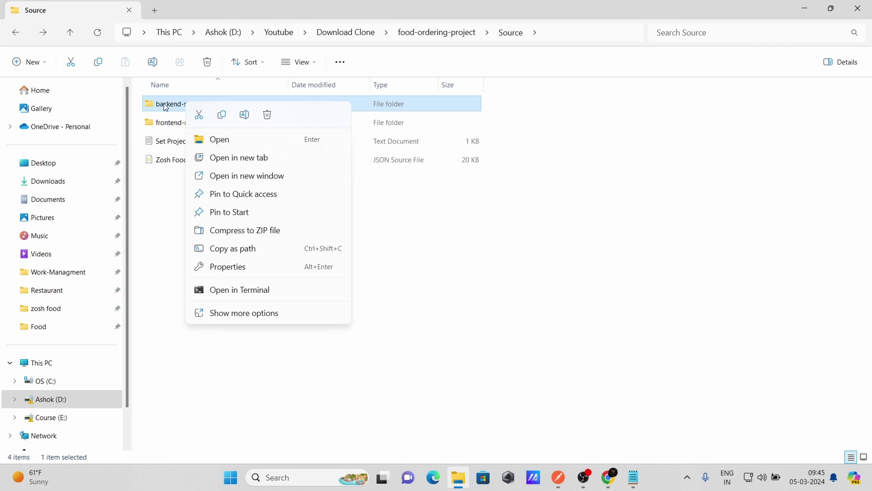
{"action": "right_click", "coordinate": [166, 106]}
{"action": "left_click", "coordinate": [205, 317]}
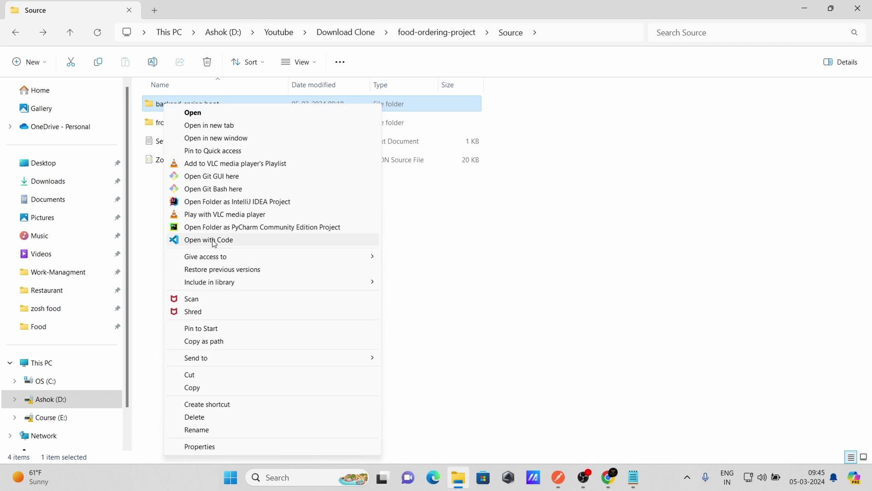
{"action": "left_click", "coordinate": [217, 201]}
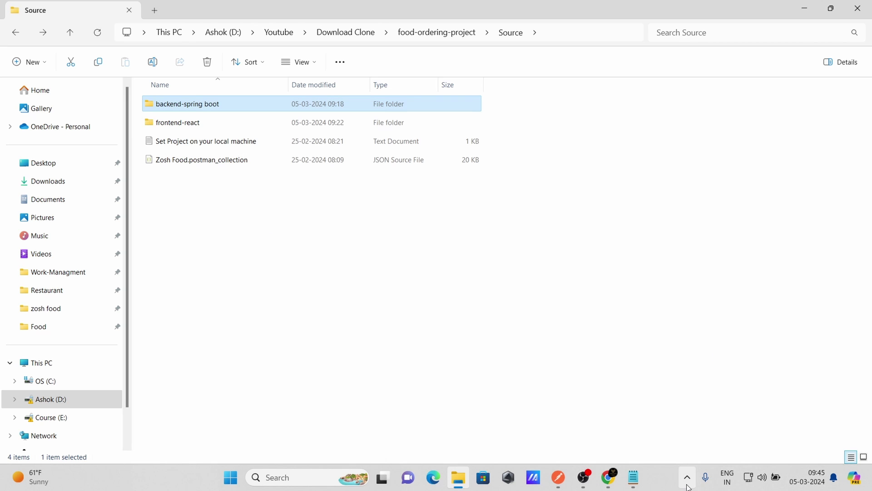
{"action": "left_click", "coordinate": [633, 477]}
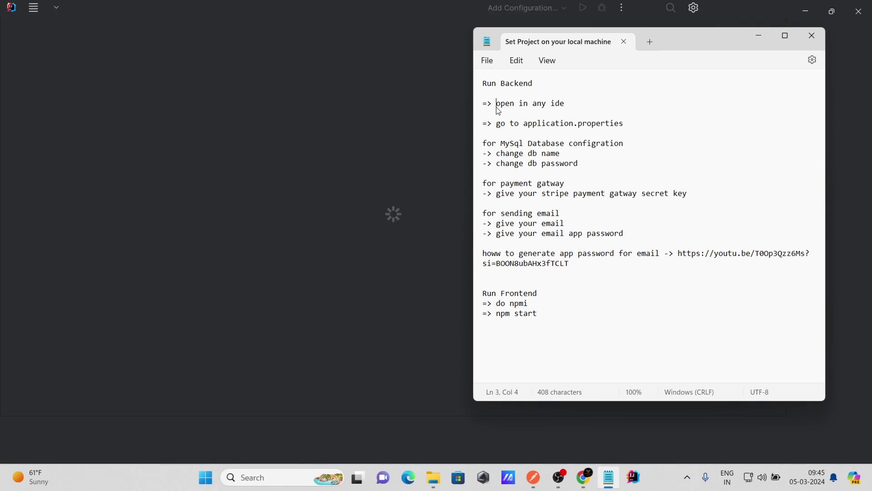
- Read the IDE-opening and MySQL configuration steps in the notes, then return to application.properties
{"action": "left_click_drag", "start_coordinate": [496, 108], "coordinate": [566, 106]}
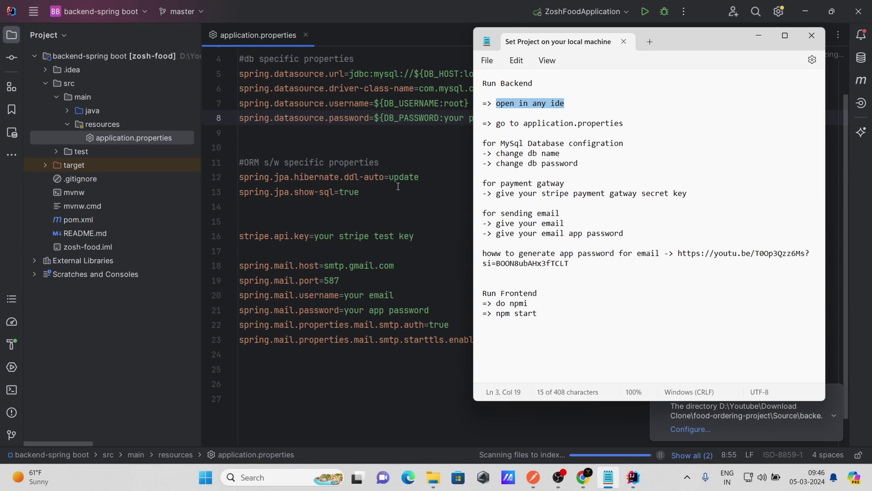
{"action": "left_click", "coordinate": [758, 37]}
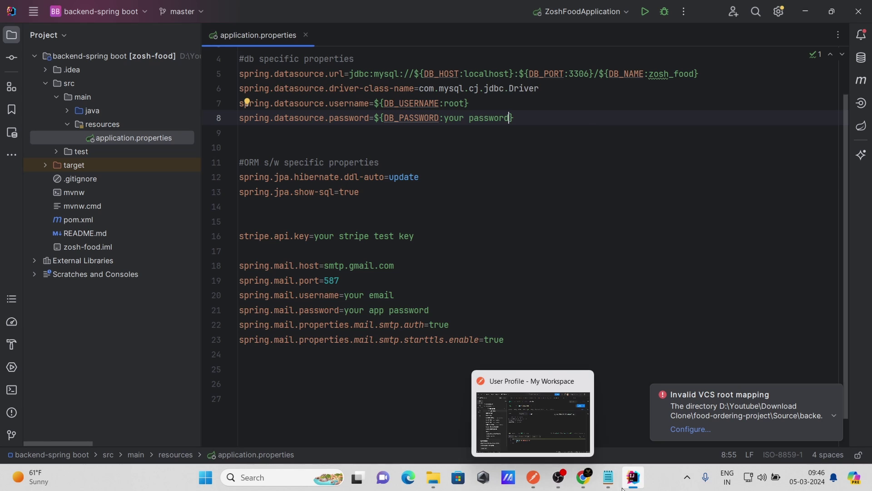
{"action": "left_click", "coordinate": [608, 477]}
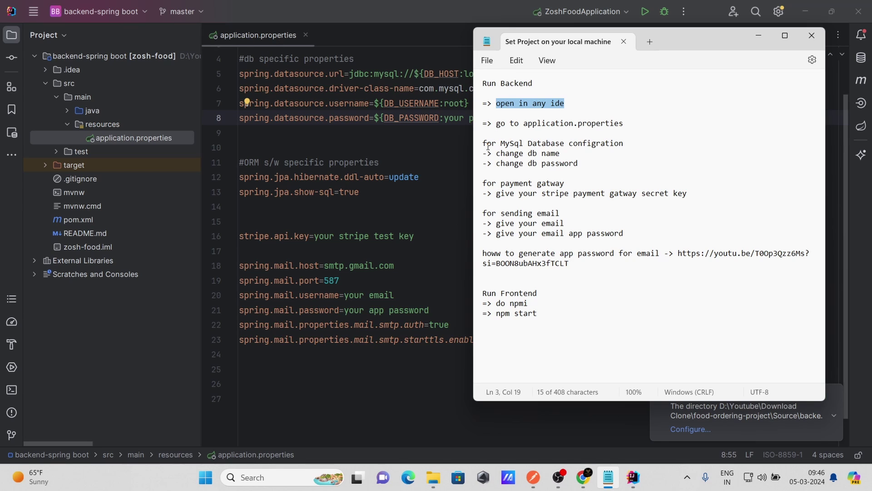
{"action": "left_click_drag", "start_coordinate": [488, 145], "coordinate": [601, 154]}
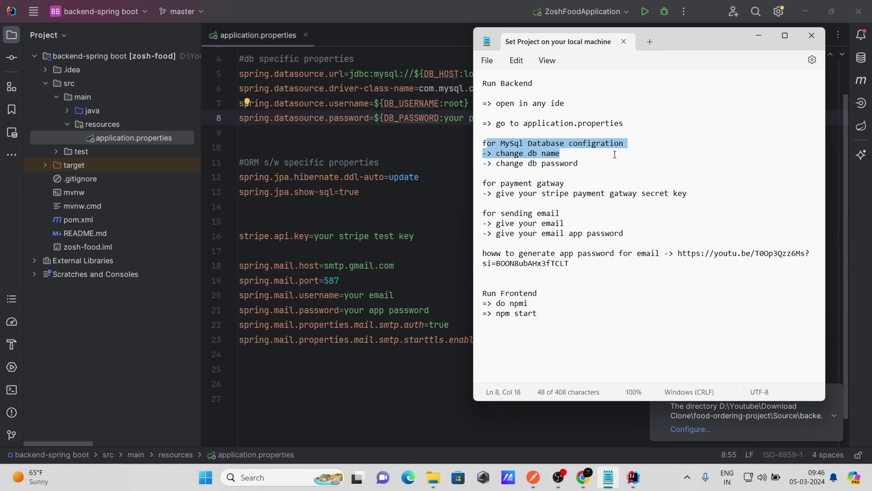
{"action": "left_click", "coordinate": [602, 159]}
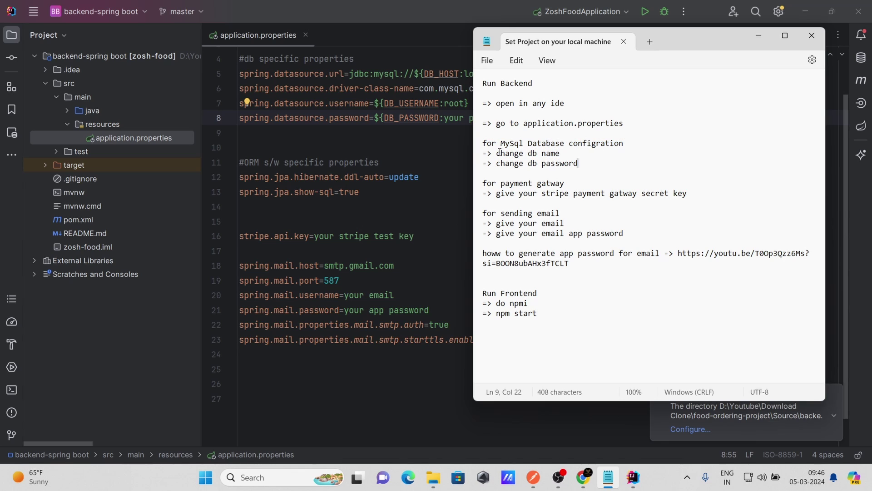
{"action": "left_click", "coordinate": [454, 147]}
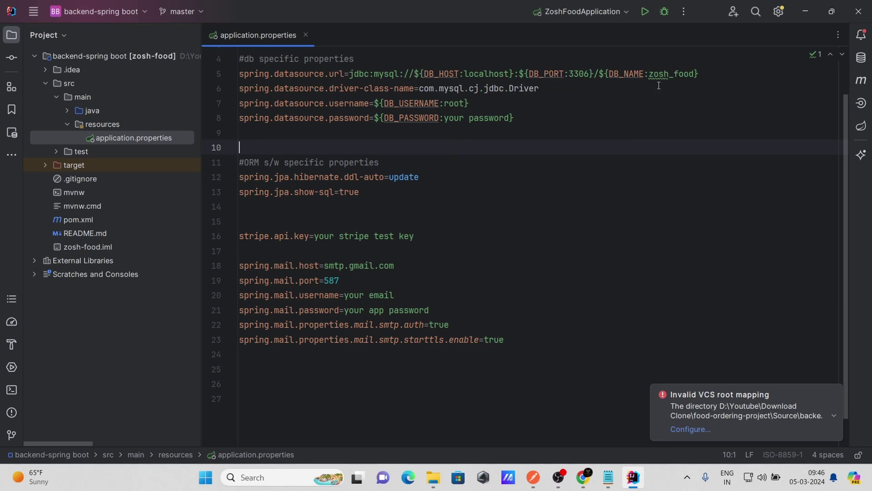
- Replace zosh_food with food_ordering in the datasource URL on line 5
{"action": "key", "text": "Up"}
{"action": "key", "text": "Up"}
{"action": "key", "text": "End"}
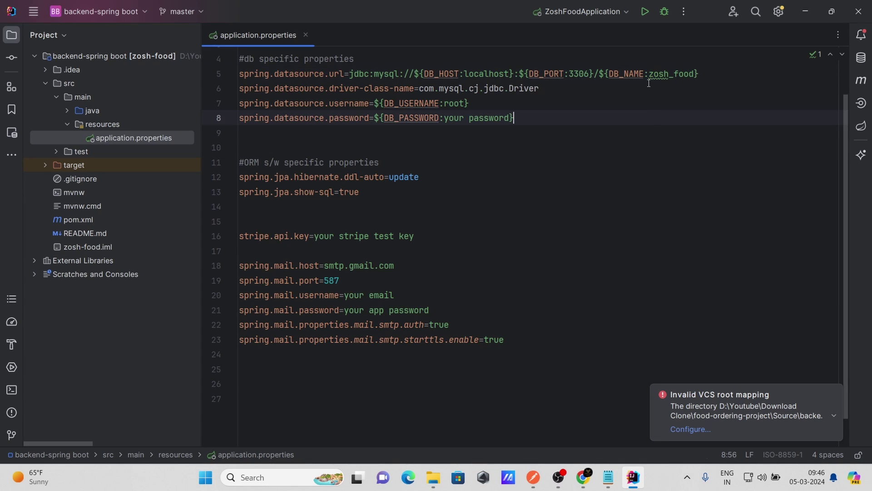
{"action": "left_click_drag", "start_coordinate": [694, 76], "coordinate": [660, 101]}
{"action": "left_click", "coordinate": [663, 106]}
{"action": "left_click_drag", "start_coordinate": [694, 74], "coordinate": [660, 74]}
{"action": "key", "text": "BackSpace"}
{"action": "key", "text": "BackSpace"}
{"action": "key", "text": "BackSpace"}
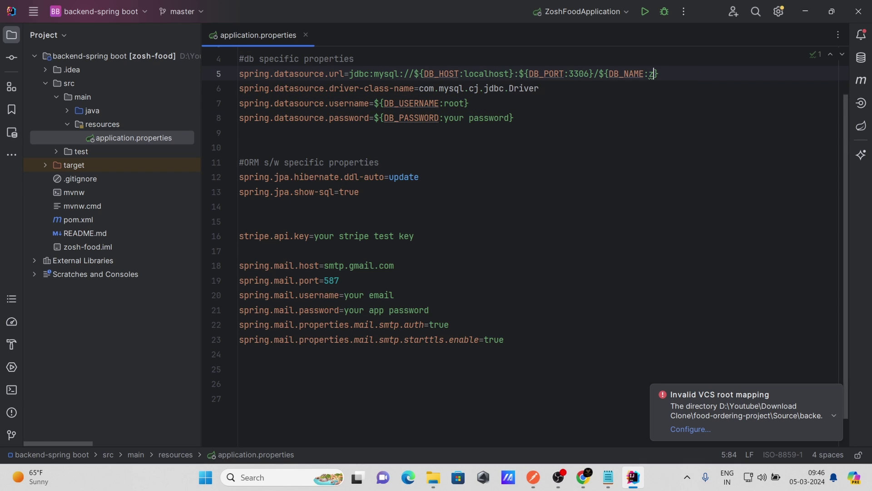
{"action": "type", "text": "food_"}
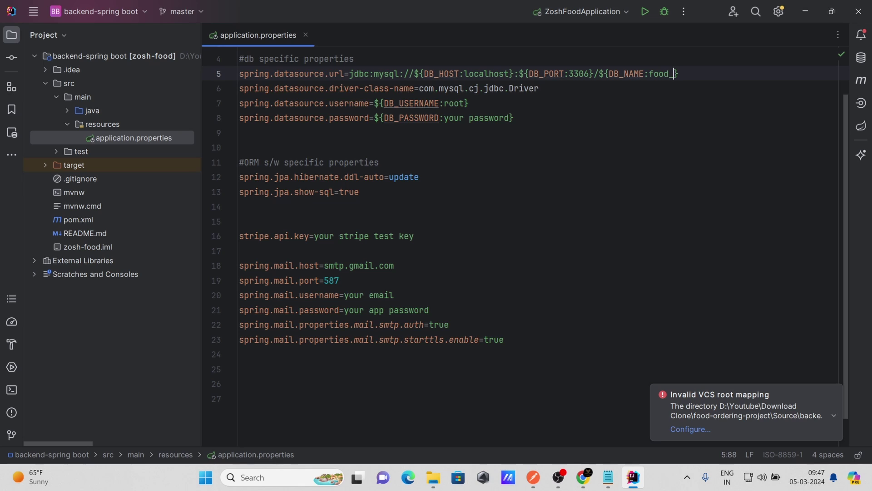
{"action": "type", "text": "r"}
{"action": "key", "text": "End"}
{"action": "key", "text": "BackSpace"}
{"action": "type", "text": "ordern"}
{"action": "key", "text": "BackSpace"}
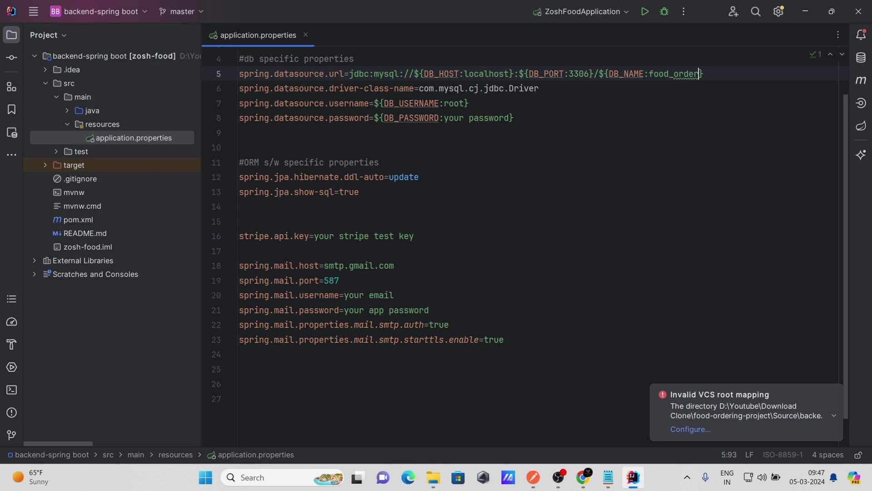
{"action": "type", "text": "ing"}
- Log in to MySQL 8.0 Command Line Client with the root password, then select food_ordering in application.properties
{"action": "left_click", "coordinate": [253, 477]}
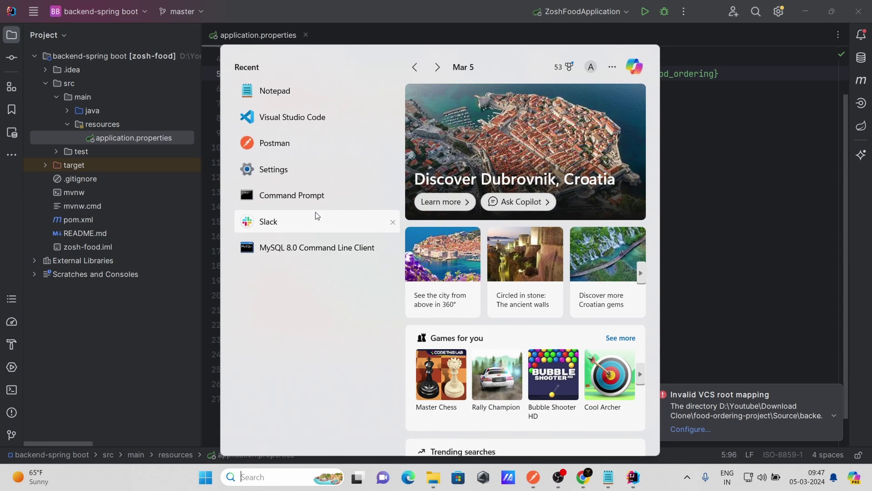
{"action": "left_click", "coordinate": [285, 249]}
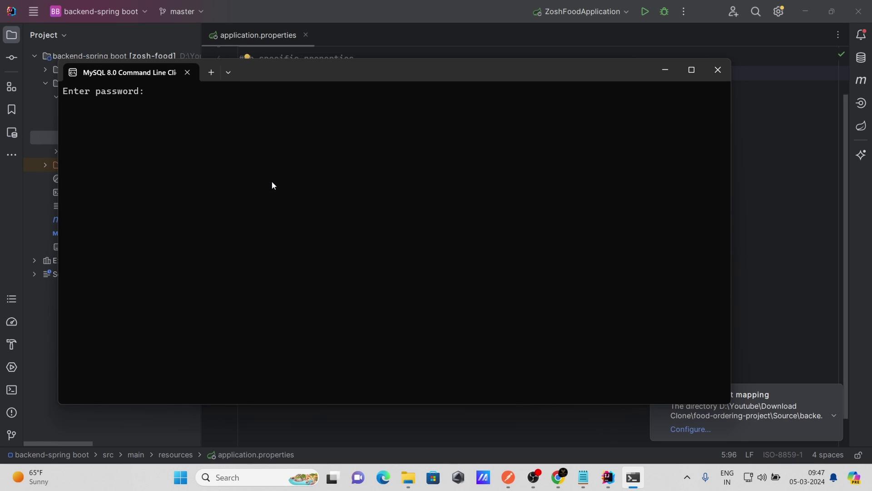
{"action": "type", "text": "*****"}
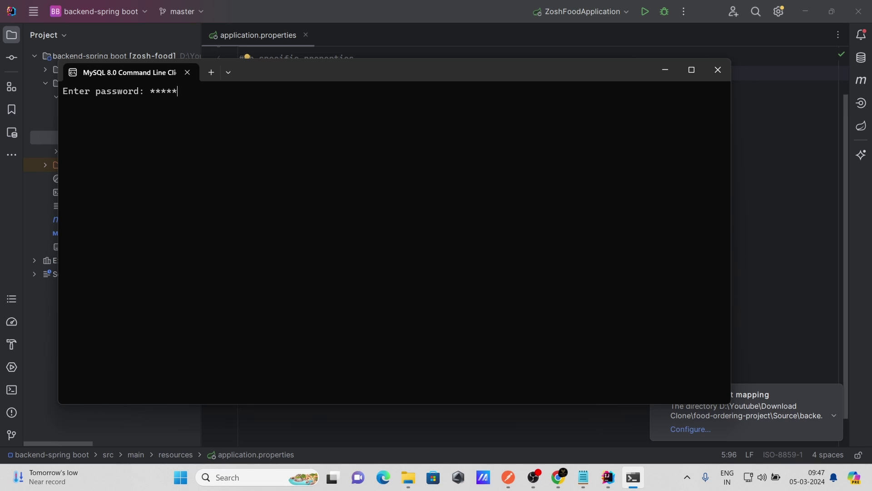
{"action": "type", "text": "*****"}
{"action": "key", "text": "Return"}
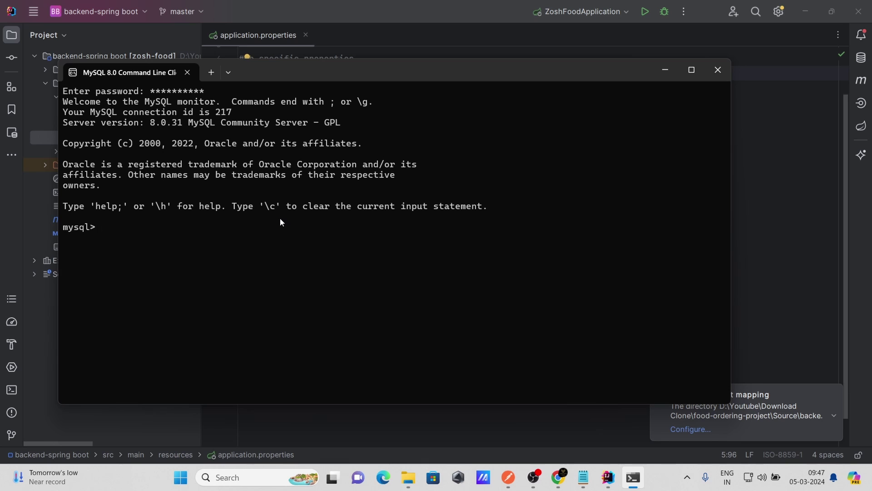
{"action": "left_click_drag", "start_coordinate": [730, 127], "coordinate": [637, 136]}
{"action": "left_click_drag", "start_coordinate": [649, 74], "coordinate": [714, 73]}
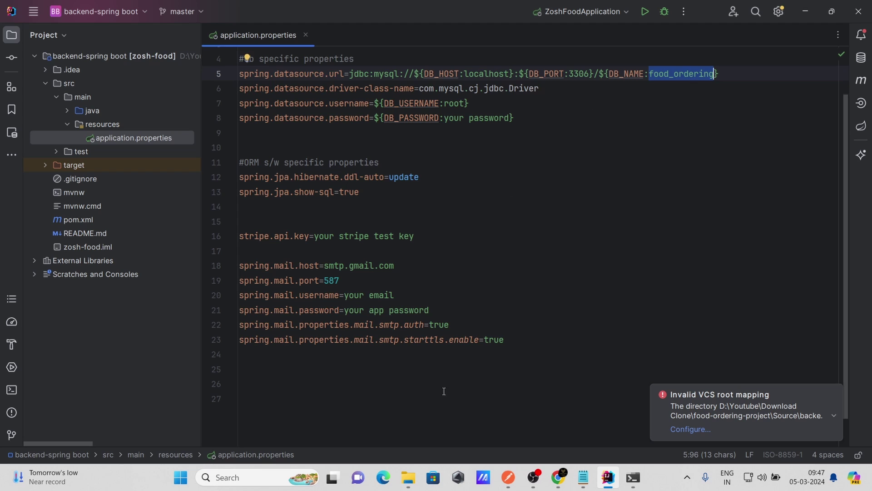
- Run 'create database food_ordering;' in the MySQL console
{"action": "left_click", "coordinate": [635, 487]}
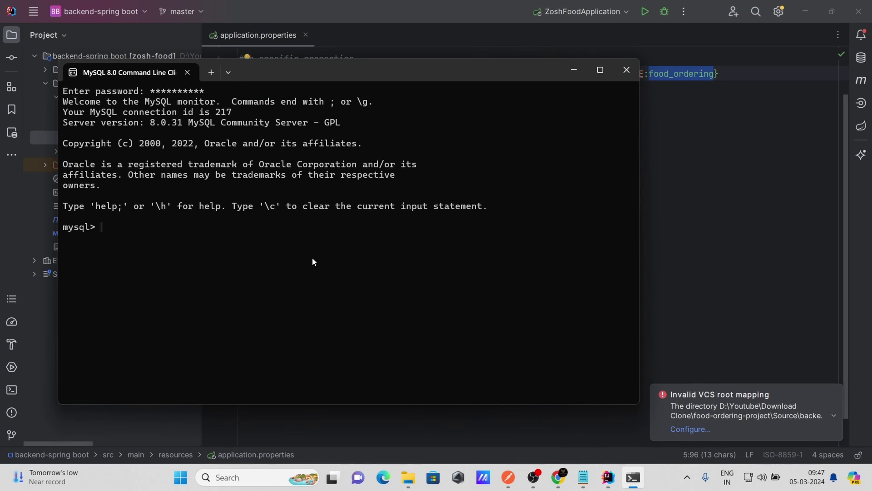
{"action": "type", "text": "create database"}
{"action": "type", "text": "food_ordering"}
{"action": "type", "text": ";"}
{"action": "key", "text": "Return"}
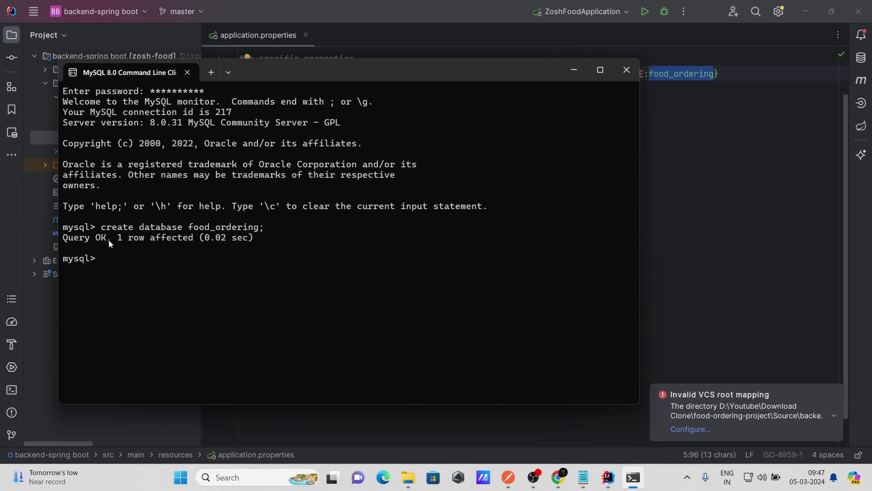
- Switch to food_ordering with 'use food_ordering;' and confirm 'show tables;' returns none
{"action": "type", "text": "sh"}
{"action": "key", "text": "BackSpace"}
{"action": "type", "text": "use"}
{"action": "type", "text": "dat"}
{"action": "key", "text": "BackSpace"}
{"action": "key", "text": "BackSpace"}
{"action": "key", "text": "BackSpace"}
{"action": "type", "text": "food_ordering"}
{"action": "type", "text": ";"}
{"action": "key", "text": "Return"}
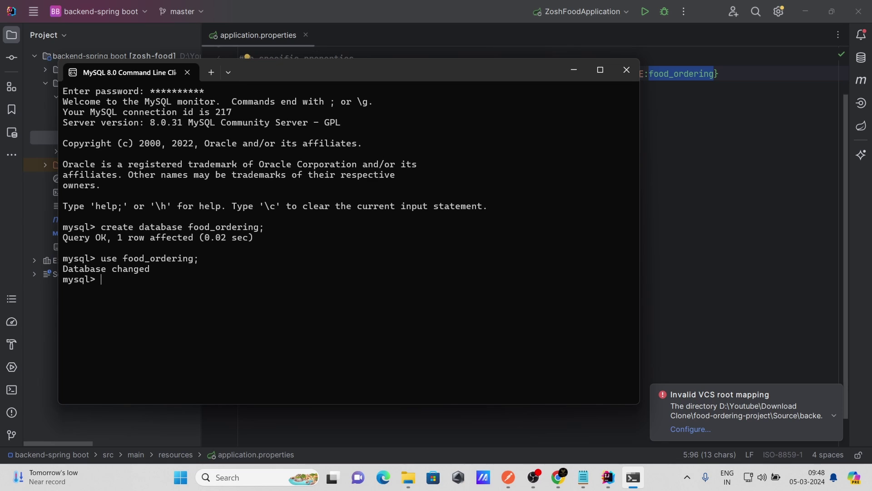
{"action": "type", "text": "show tables;"}
{"action": "key", "text": "Return"}
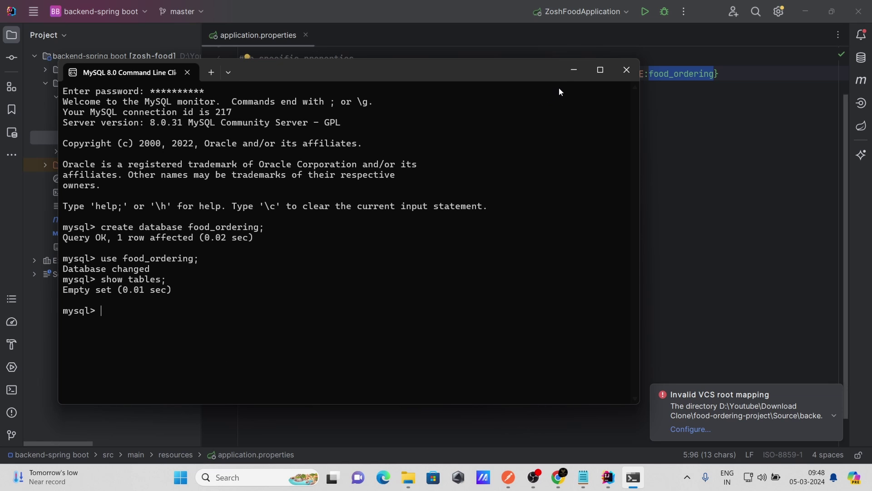
- Replace the 'your password' placeholder on line 8 with the local MySQL password
{"action": "left_click", "coordinate": [572, 71]}
{"action": "left_click", "coordinate": [559, 147]}
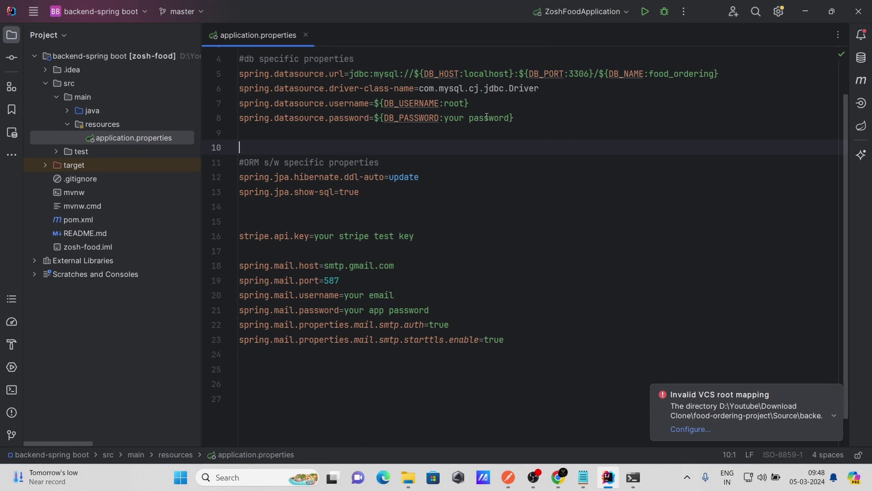
{"action": "left_click_drag", "start_coordinate": [444, 118], "coordinate": [510, 119]}
{"action": "key", "text": "BackSpace"}
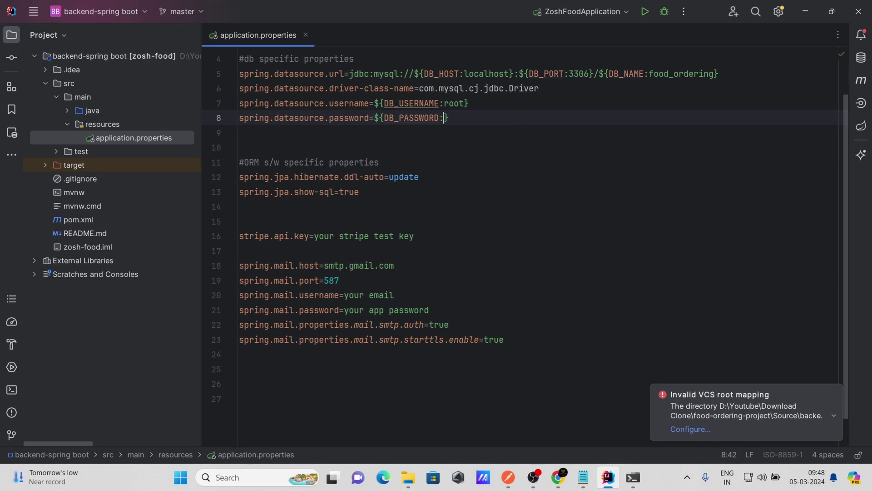
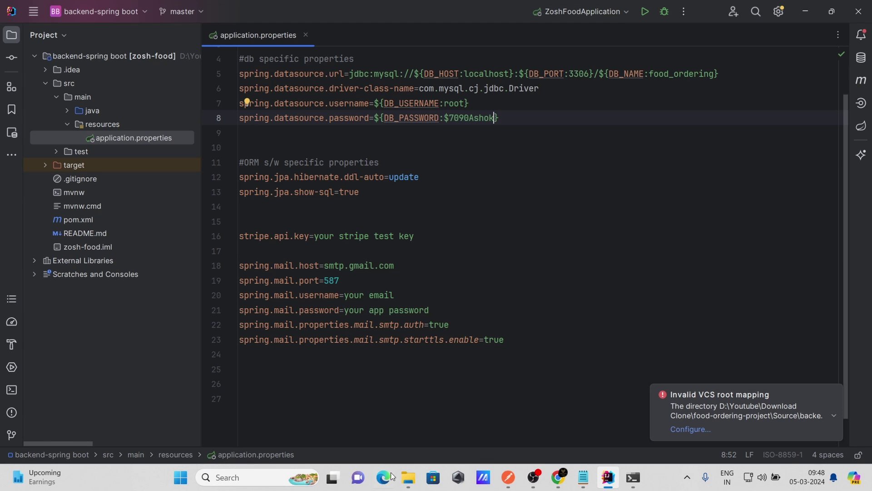
{"action": "left_click", "coordinate": [583, 478]}
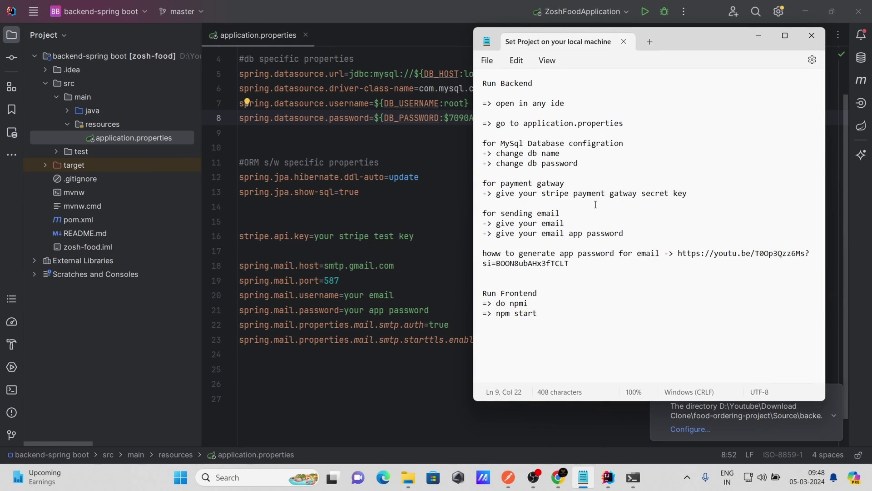
- Check the Stripe key on line 16 against the notes, leaving its placeholder unchanged
{"action": "left_click", "coordinate": [488, 194]}
{"action": "left_click_drag", "start_coordinate": [489, 198], "coordinate": [642, 194]}
{"action": "left_click", "coordinate": [388, 215]}
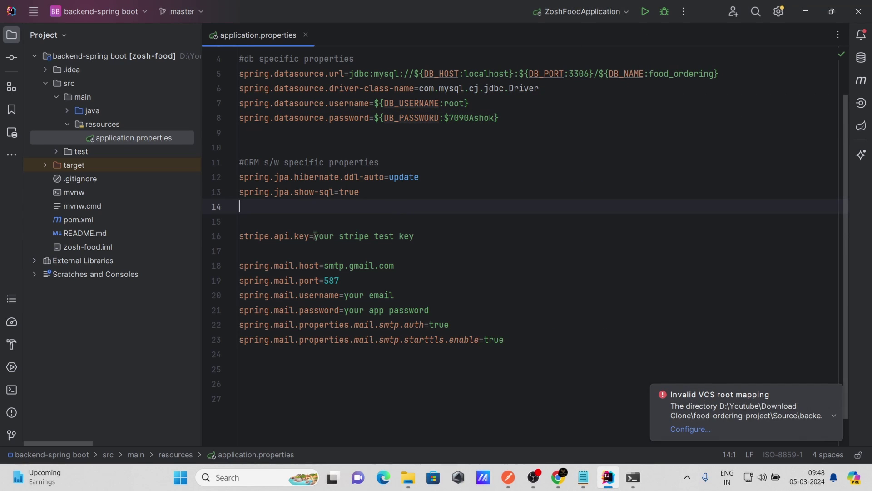
{"action": "left_click_drag", "start_coordinate": [315, 236], "coordinate": [432, 236]}
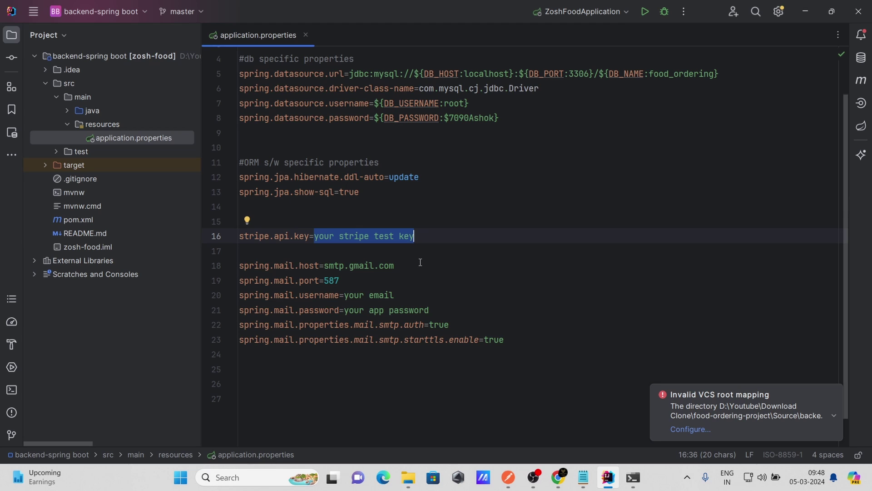
{"action": "mouse_move", "coordinate": [587, 464]}
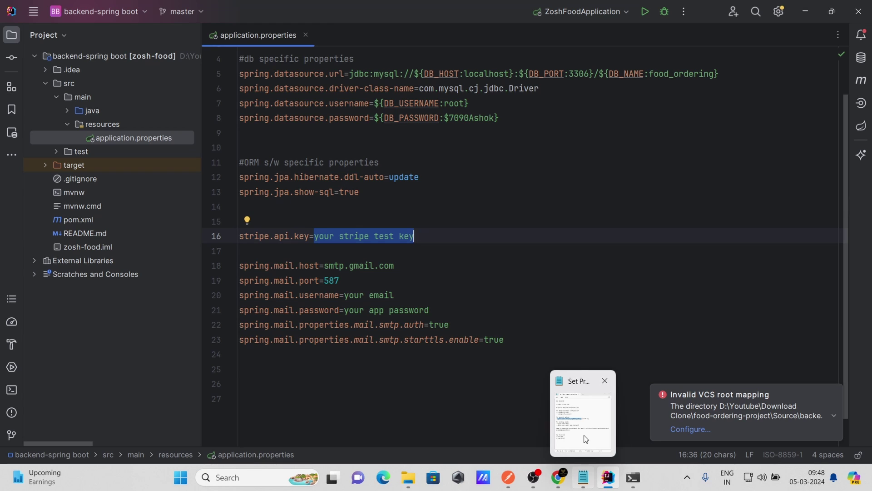
{"action": "left_click", "coordinate": [589, 409]}
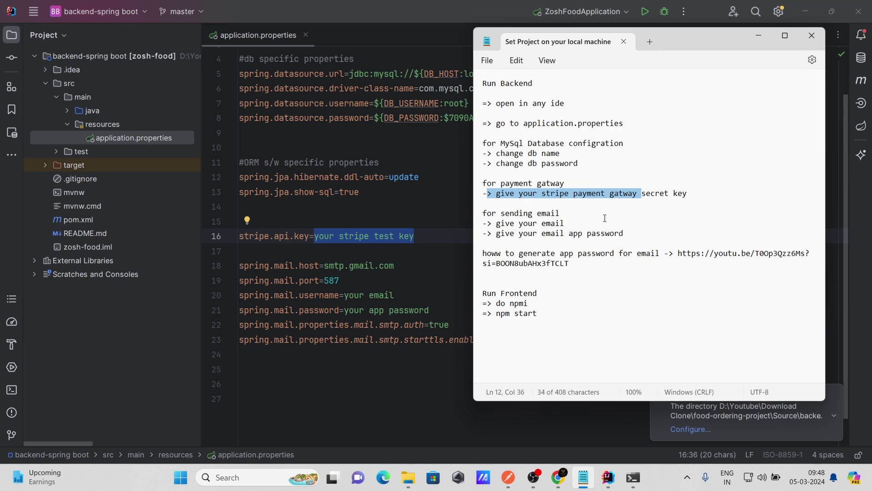
{"action": "left_click", "coordinate": [573, 215]}
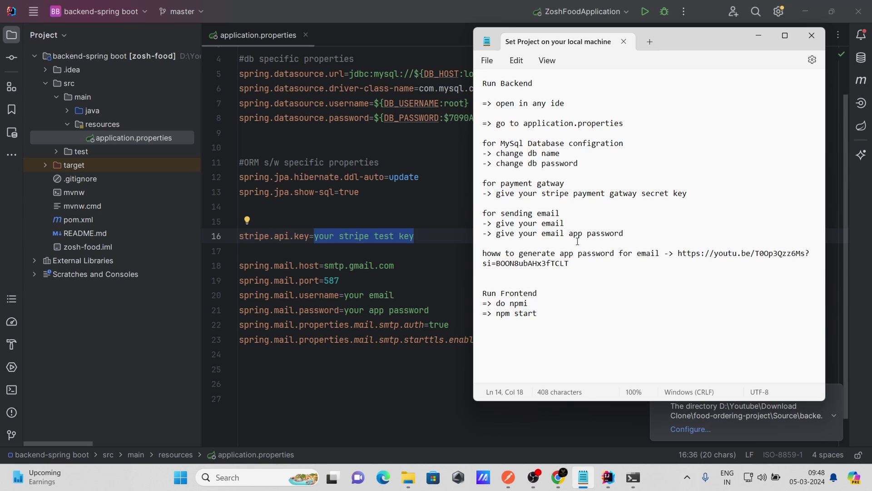
{"action": "left_click", "coordinate": [420, 211]}
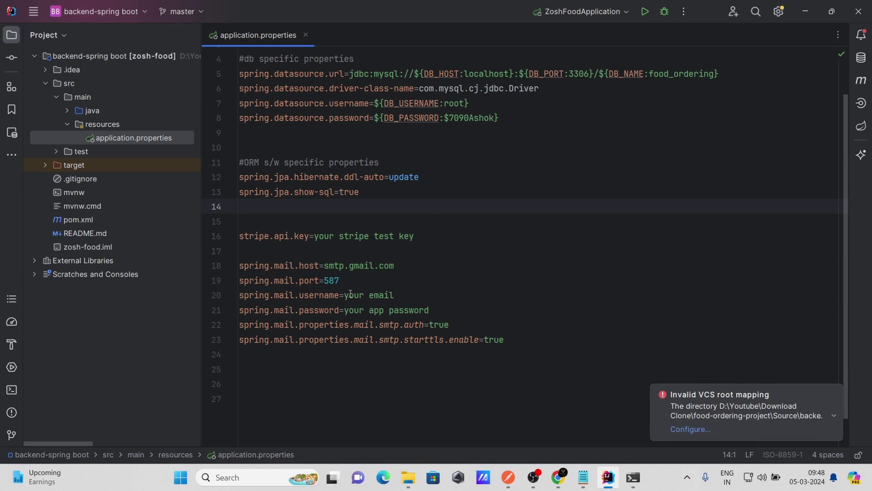
- Compare the mail settings on lines 18–23 with the notes, leaving the placeholders unchanged
{"action": "left_click_drag", "start_coordinate": [344, 295], "coordinate": [355, 310]}
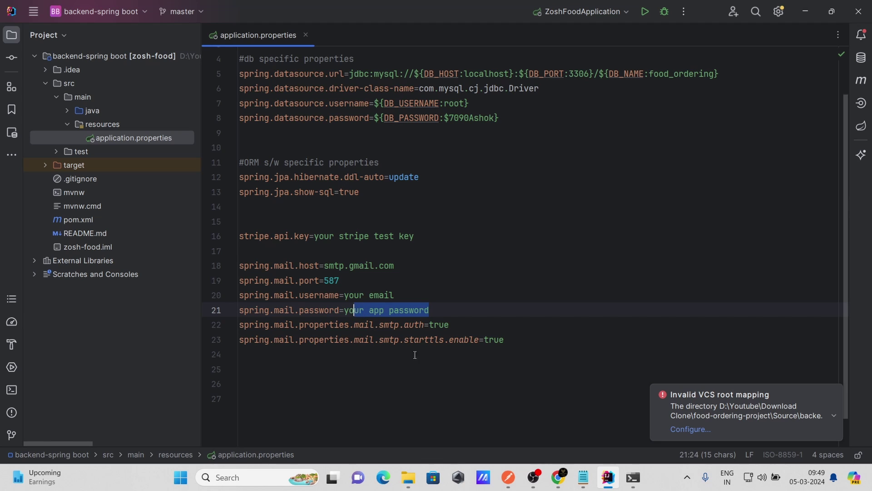
{"action": "left_click", "coordinate": [584, 477]}
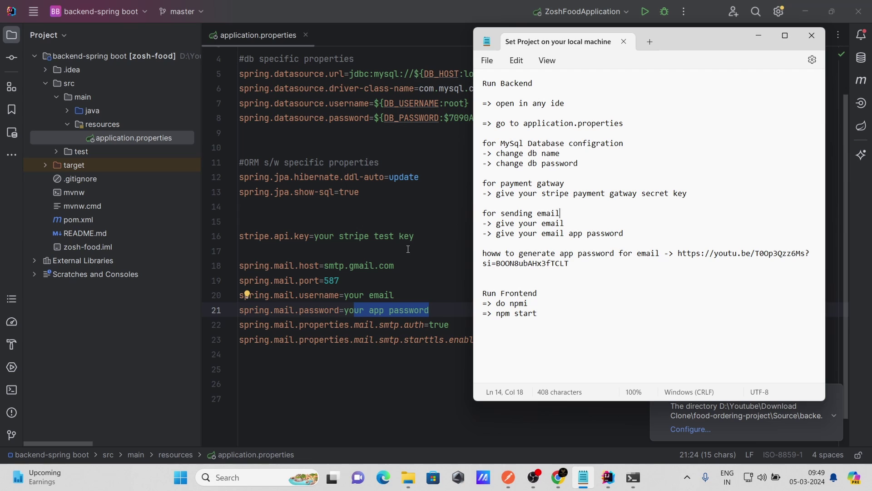
{"action": "left_click", "coordinate": [423, 253]}
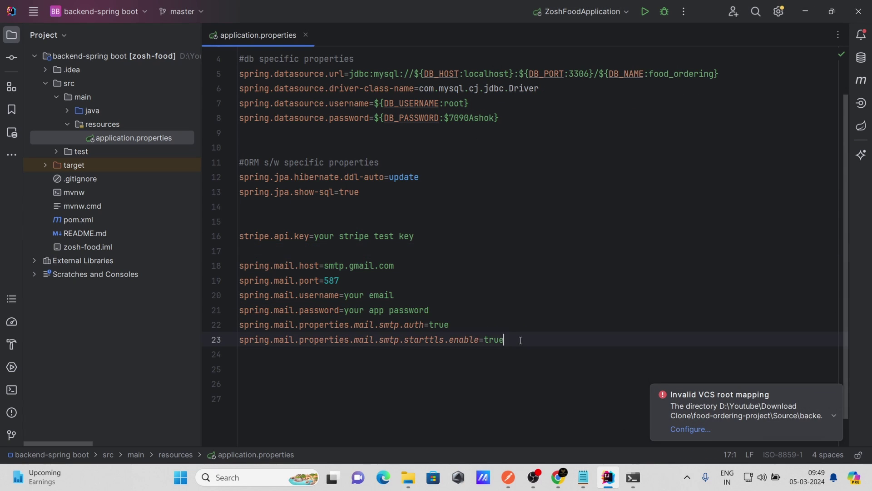
{"action": "left_click_drag", "start_coordinate": [505, 339], "coordinate": [240, 266]}
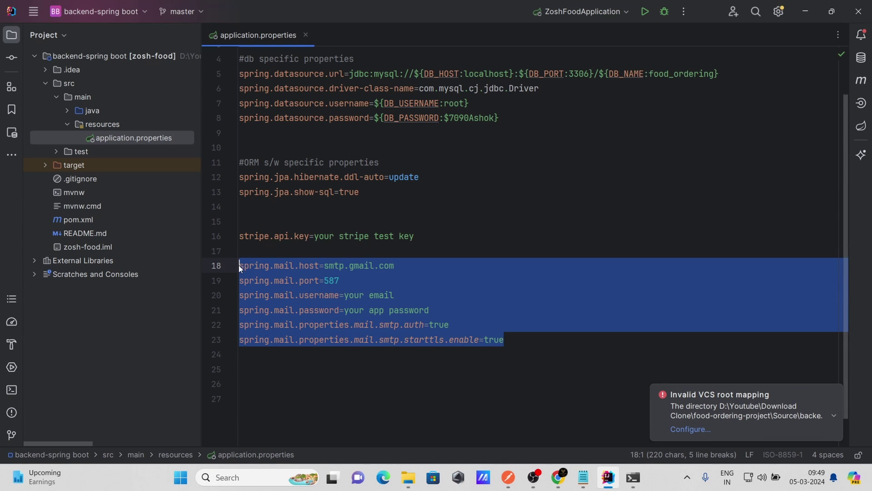
{"action": "mouse_move", "coordinate": [275, 296]}
{"action": "left_click", "coordinate": [407, 387]}
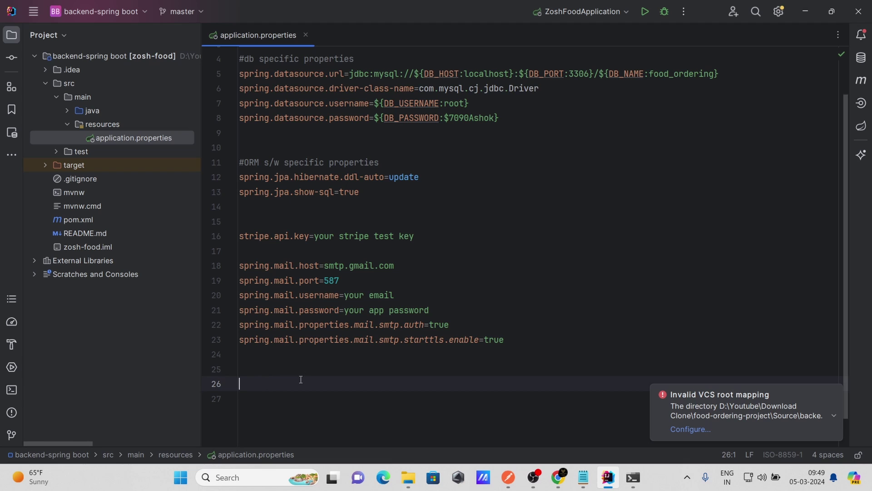
- Run the ZoshFoodApplication backend with the Stripe and mail placeholders left as-is
{"action": "left_click_drag", "start_coordinate": [301, 380], "coordinate": [233, 250]}
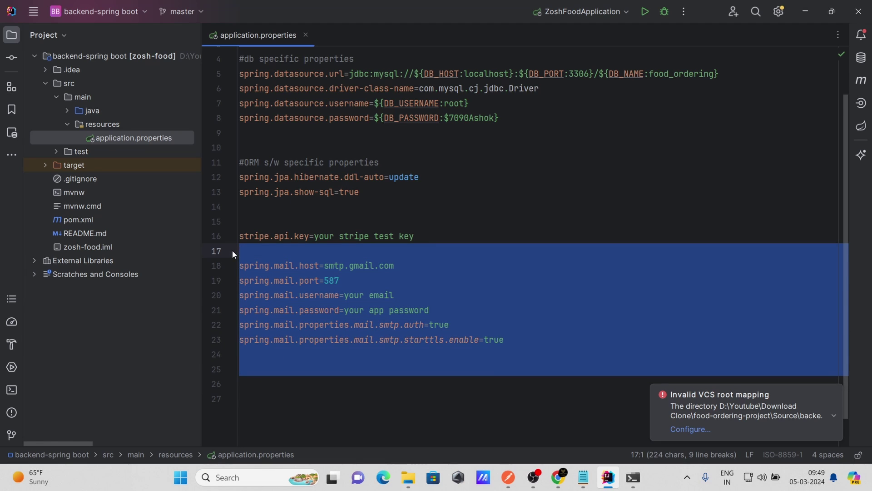
{"action": "left_click_drag", "start_coordinate": [431, 236], "coordinate": [236, 232]}
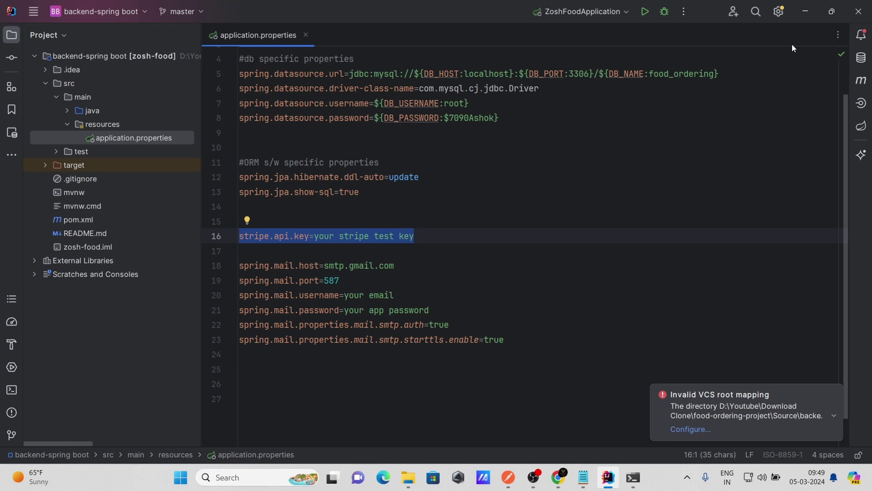
{"action": "left_click", "coordinate": [645, 12]}
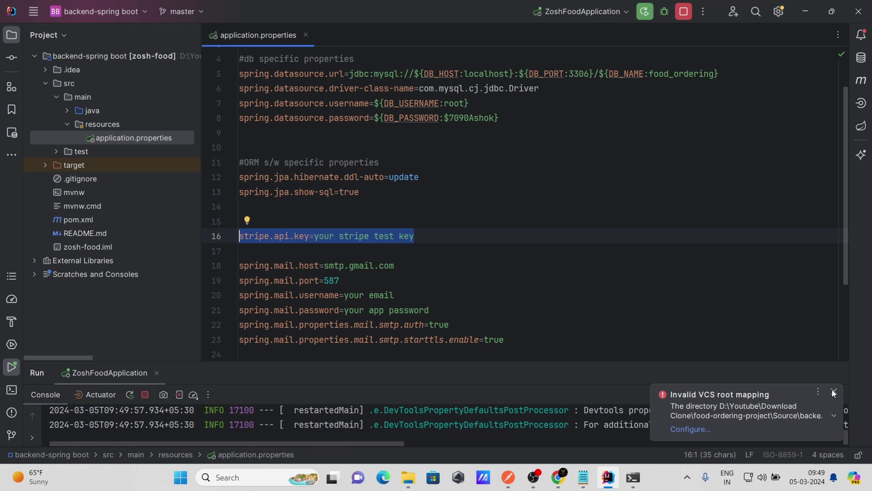
- Close the Invalid VCS root mapping notice and enlarge the Run console to show Hibernate's table output
{"action": "left_click", "coordinate": [835, 391]}
{"action": "left_click_drag", "start_coordinate": [552, 362], "coordinate": [559, 277]}
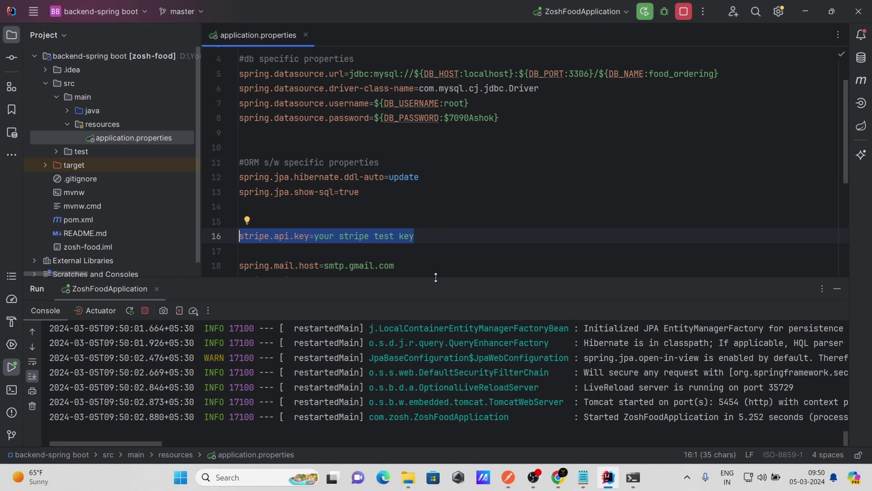
{"action": "left_click_drag", "start_coordinate": [461, 282], "coordinate": [466, 64]}
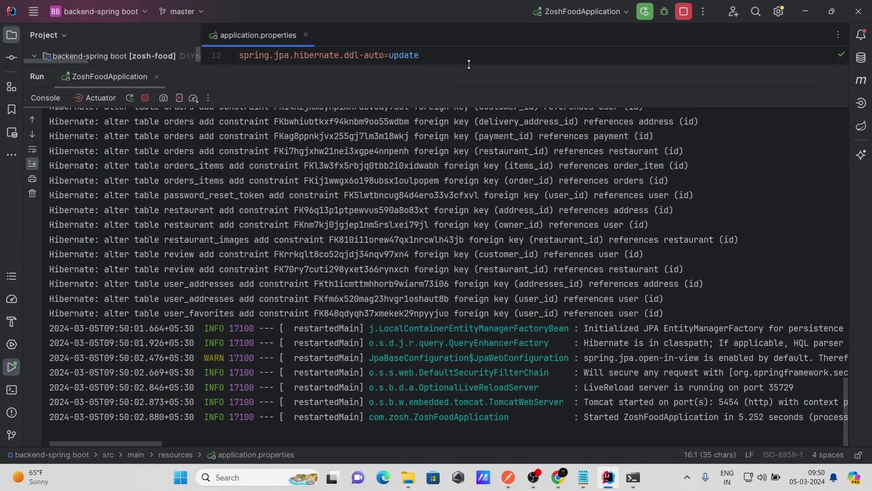
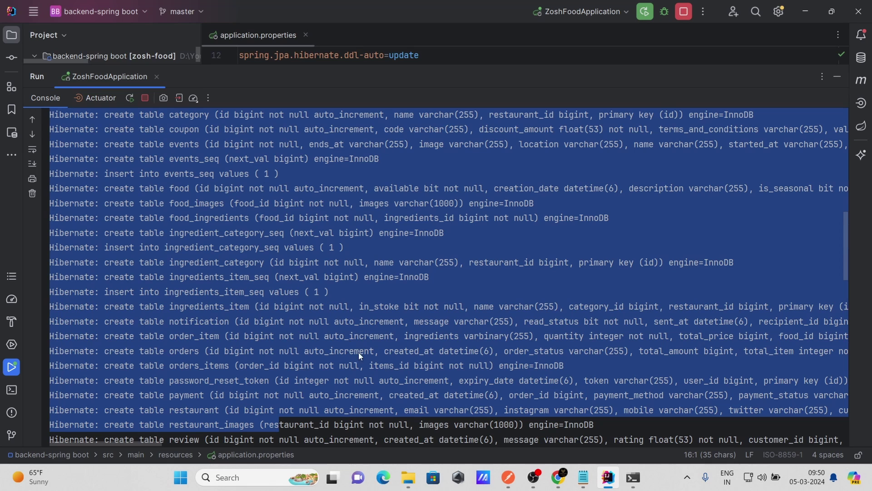
- Maximize the MySQL client and rerun show tables; to list food_ordering's 27 tables
{"action": "mouse_move", "coordinate": [633, 477]}
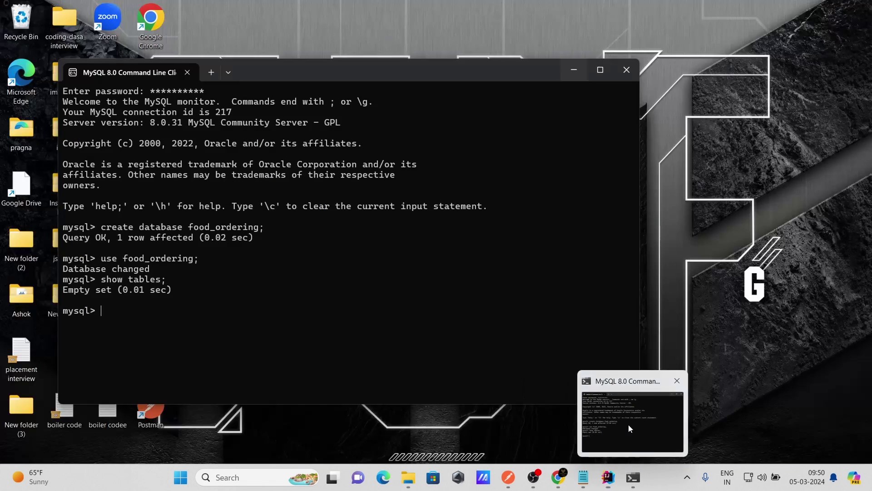
{"action": "left_click", "coordinate": [628, 424]}
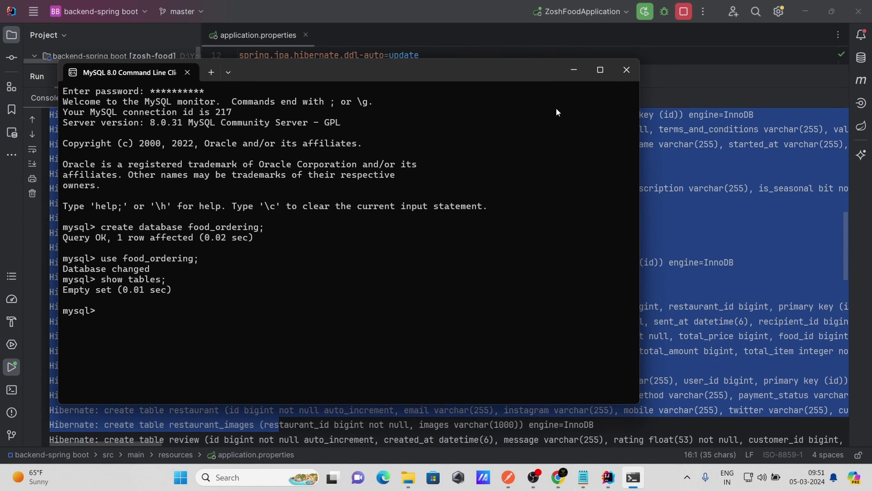
{"action": "left_click", "coordinate": [590, 76]}
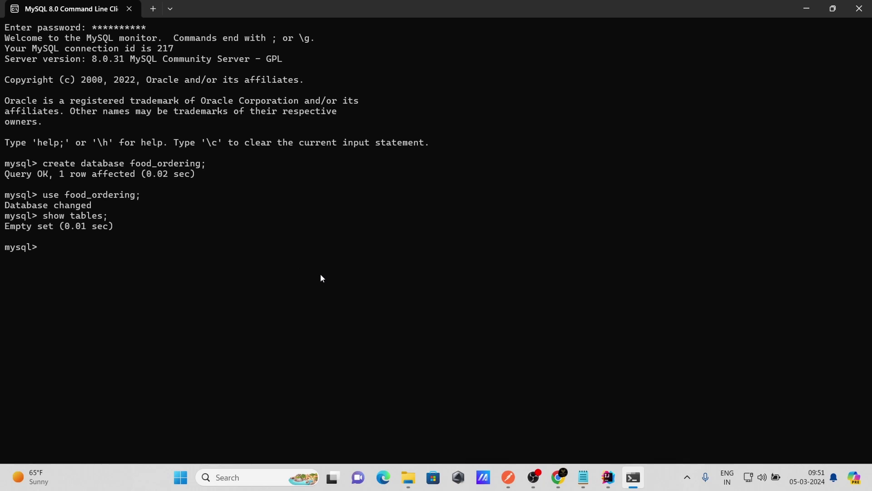
{"action": "key", "text": "Up"}
{"action": "key", "text": "Return"}
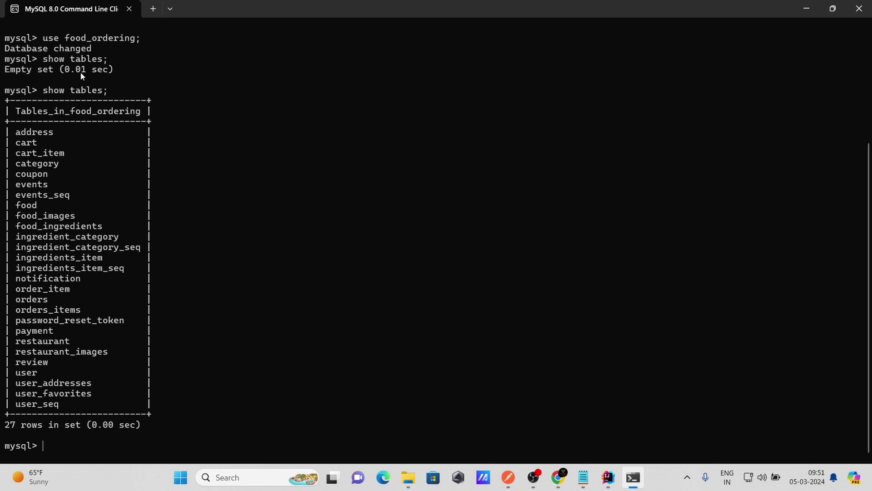
- Copy the 27-table list and switch back to IntelliJ IDEA
{"action": "left_click_drag", "start_coordinate": [16, 132], "coordinate": [72, 403]}
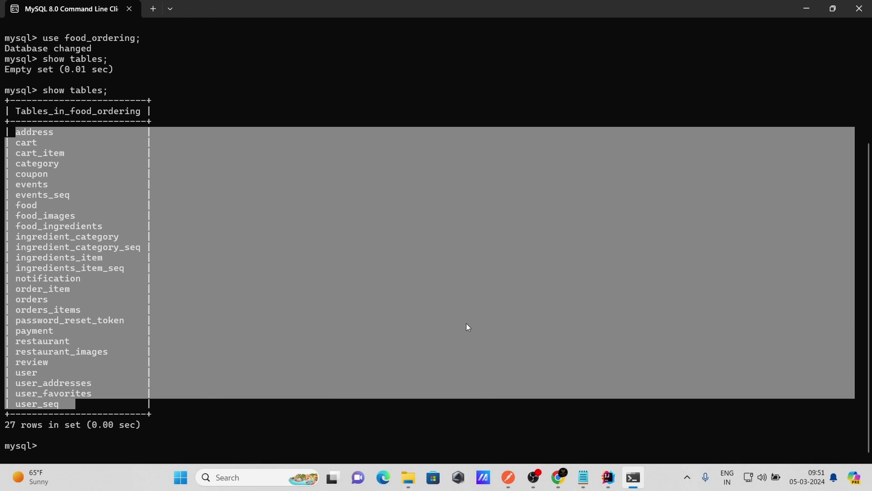
{"action": "right_click", "coordinate": [341, 254]}
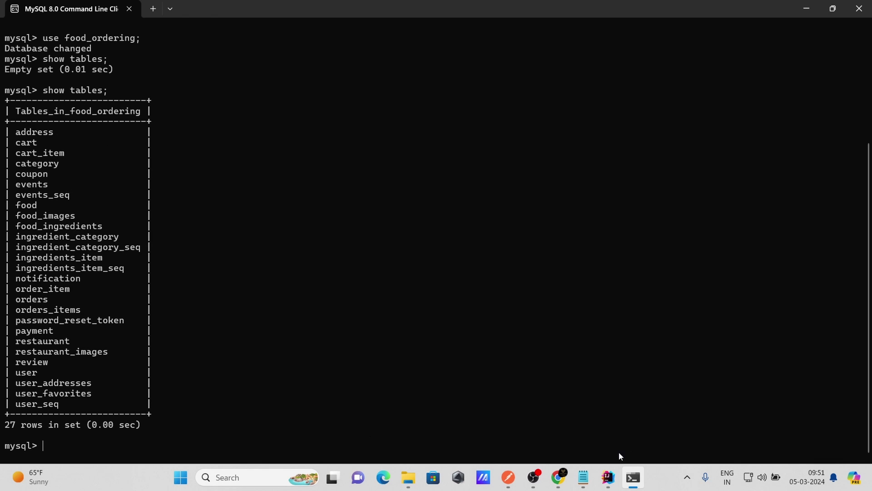
{"action": "mouse_move", "coordinate": [608, 477]}
{"action": "left_click", "coordinate": [614, 439]}
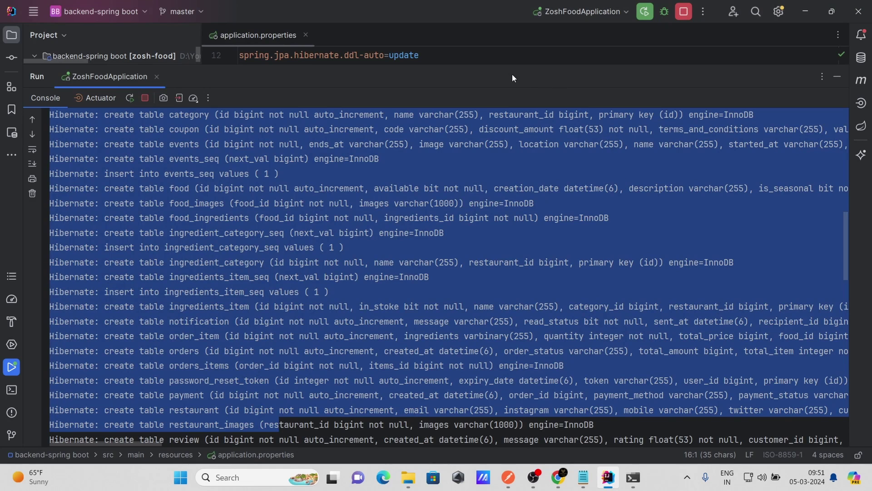
- Enlarge the application.properties editor and highlight the ORM block with ddl-auto=update
{"action": "left_click_drag", "start_coordinate": [490, 66], "coordinate": [491, 342]}
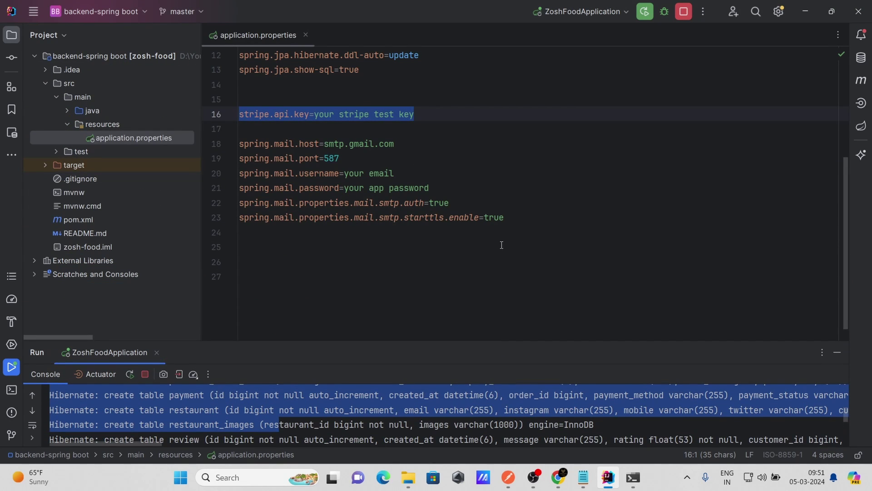
{"action": "scroll", "coordinate": [439, 255], "scroll_direction": "up", "scroll_amount": 2}
{"action": "left_click_drag", "start_coordinate": [286, 112], "coordinate": [349, 112]}
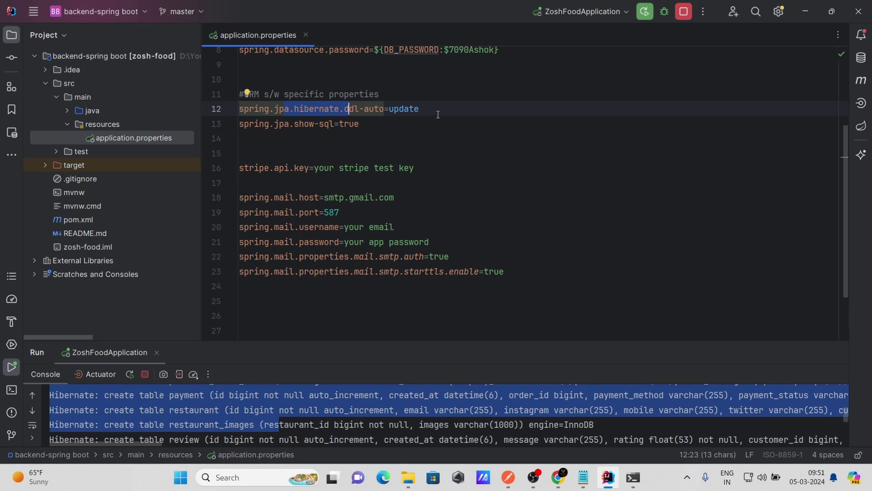
{"action": "left_click_drag", "start_coordinate": [409, 132], "coordinate": [241, 80]}
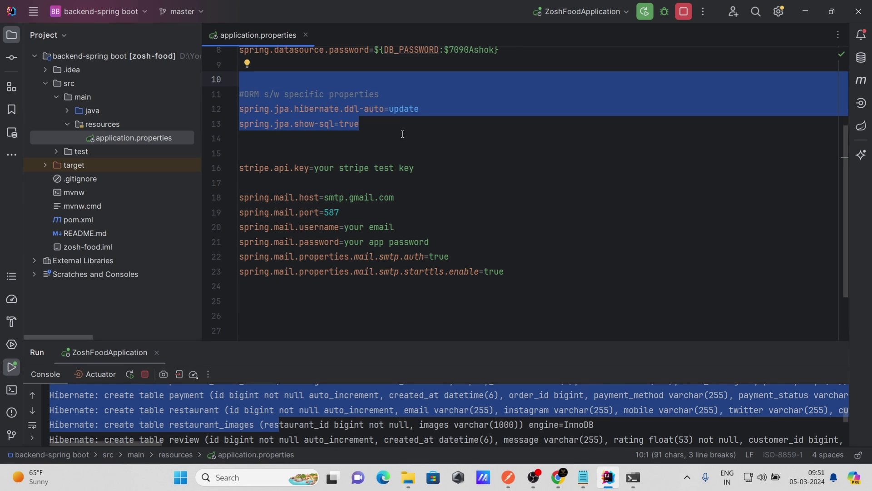
{"action": "left_click_drag", "start_coordinate": [845, 190], "coordinate": [844, 135]}
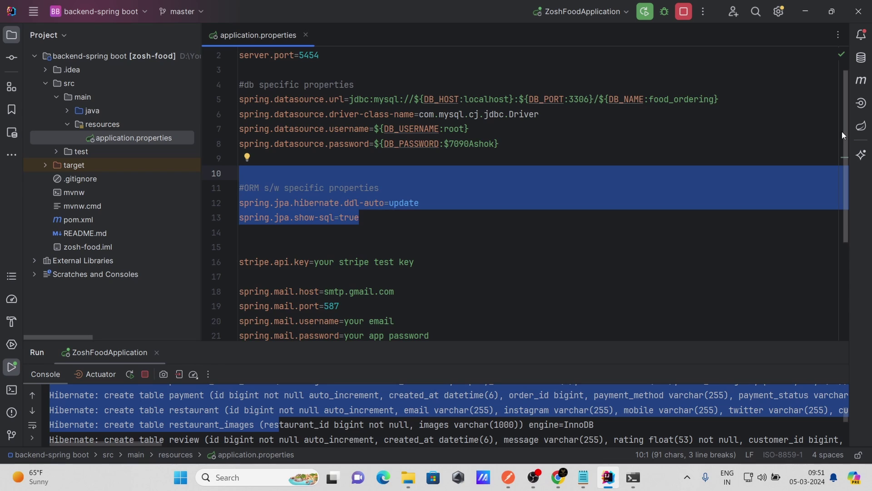
{"action": "left_click", "coordinate": [241, 232]}
{"action": "left_click_drag", "start_coordinate": [420, 203], "coordinate": [259, 191]}
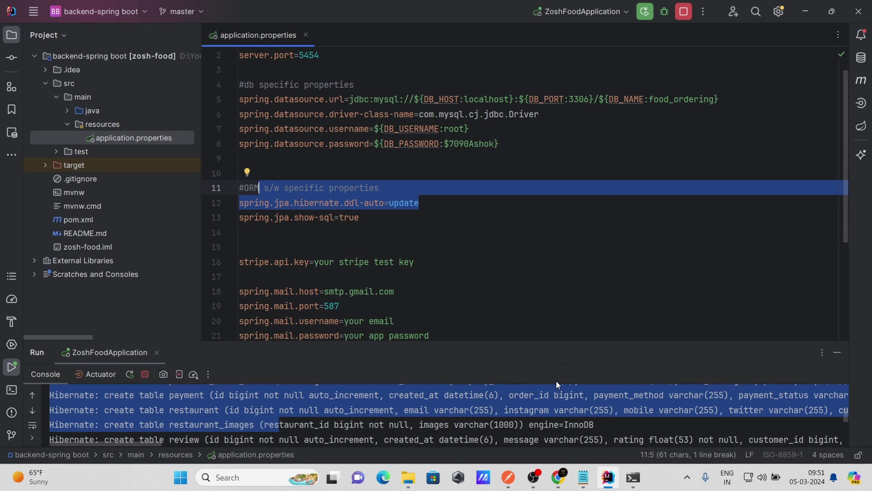
- Open the frontend-react folder in Visual Studio Code using File Explorer's Open with Code
{"action": "mouse_move", "coordinate": [584, 477]}
{"action": "left_click", "coordinate": [585, 426]}
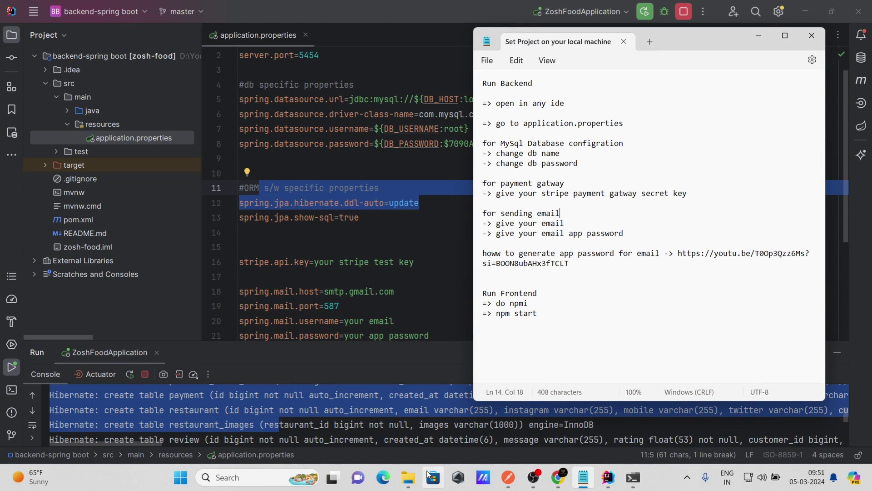
{"action": "mouse_move", "coordinate": [408, 477]}
{"action": "left_click", "coordinate": [404, 414]}
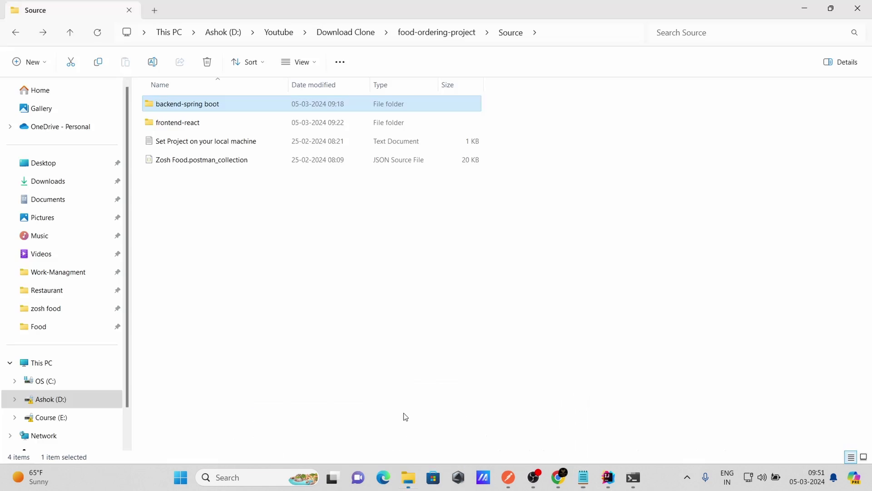
{"action": "left_click", "coordinate": [160, 121]}
{"action": "right_click", "coordinate": [160, 121]}
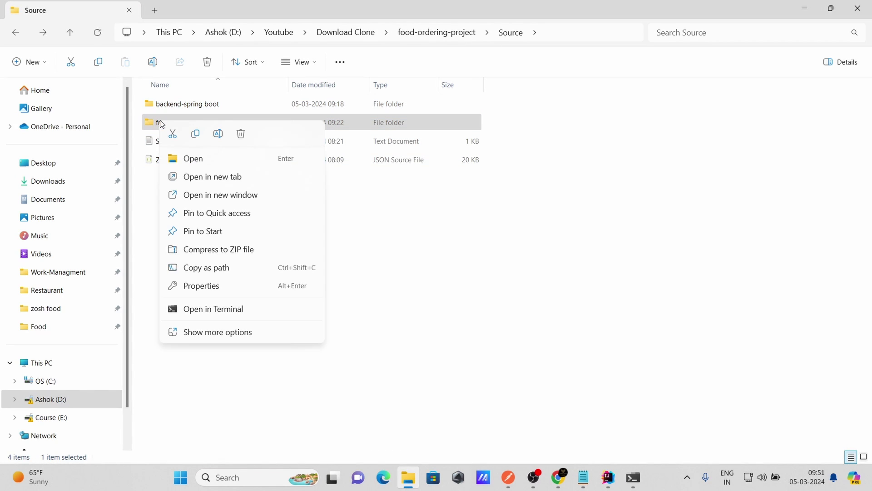
{"action": "left_click", "coordinate": [195, 336]}
{"action": "left_click", "coordinate": [204, 250]}
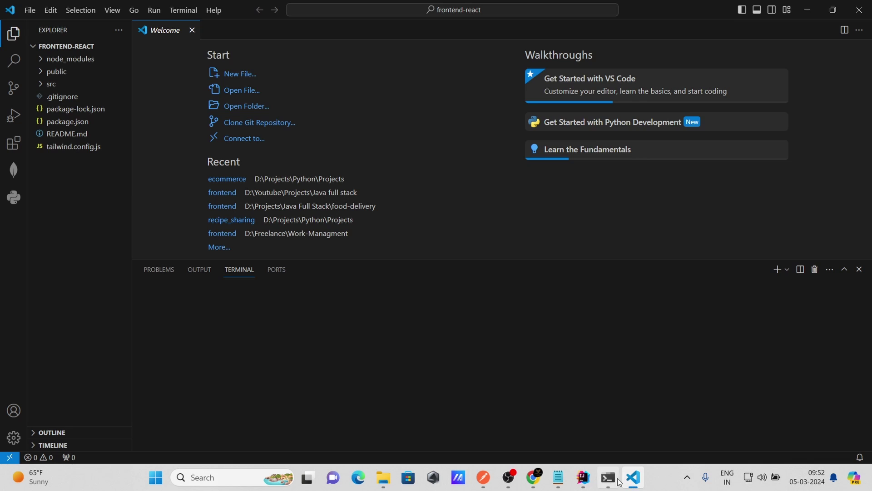
- Run npm i in the frontend-react terminal to install dependencies
{"action": "left_click", "coordinate": [548, 409]}
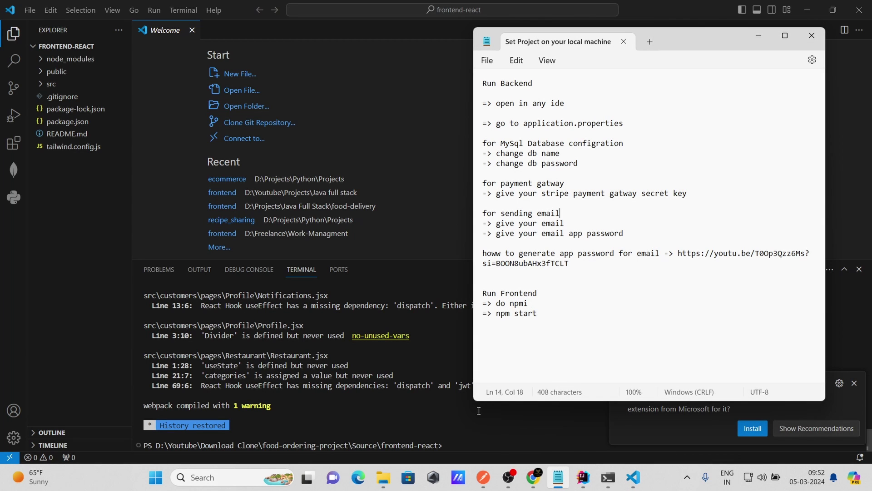
{"action": "left_click", "coordinate": [555, 429]}
{"action": "type", "text": "npm i"}
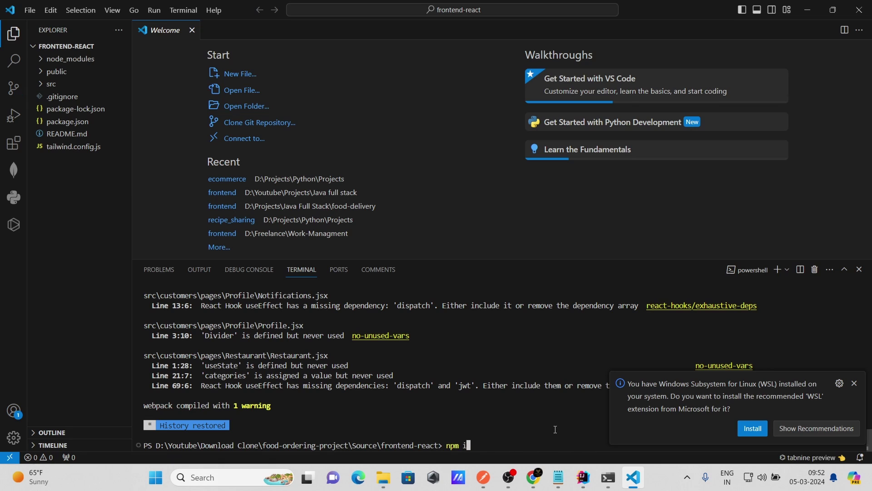
{"action": "key", "text": "Return"}
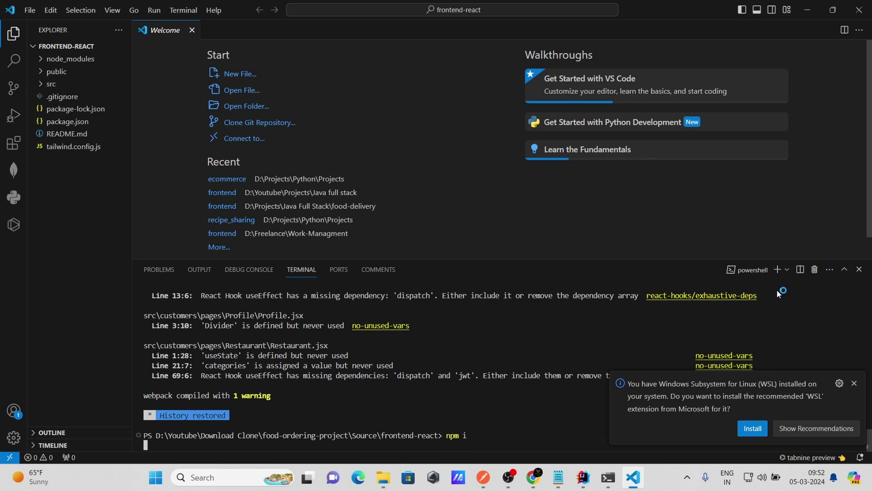
- Dismiss the WSL and Tabnine notices, enlarge the terminal and run npm start
{"action": "left_click", "coordinate": [855, 383]}
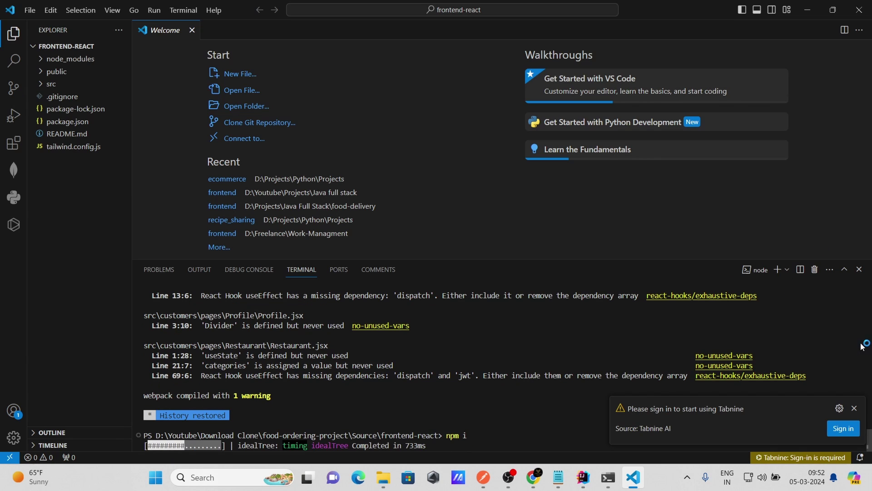
{"action": "left_click", "coordinate": [854, 408]}
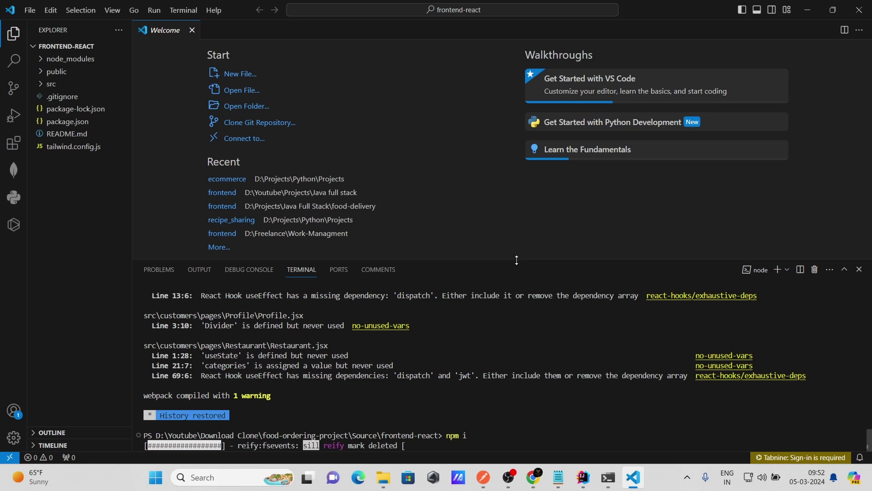
{"action": "left_click_drag", "start_coordinate": [528, 260], "coordinate": [528, 177]}
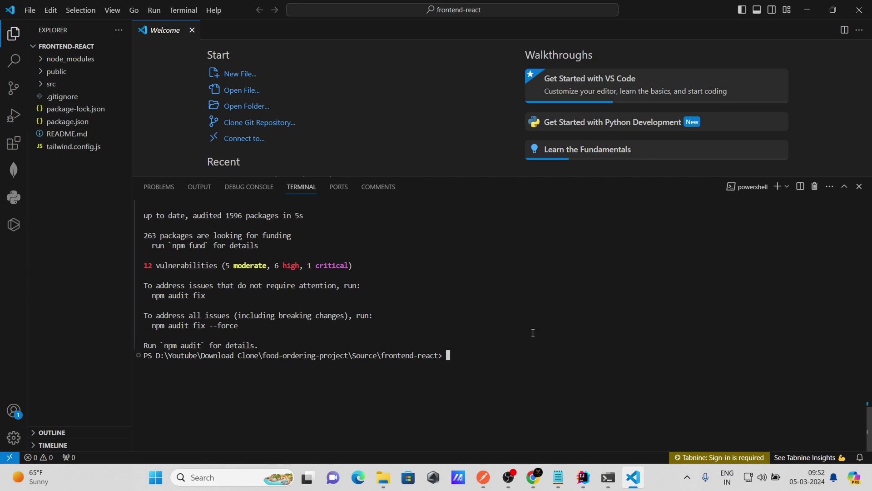
{"action": "type", "text": "npm start"}
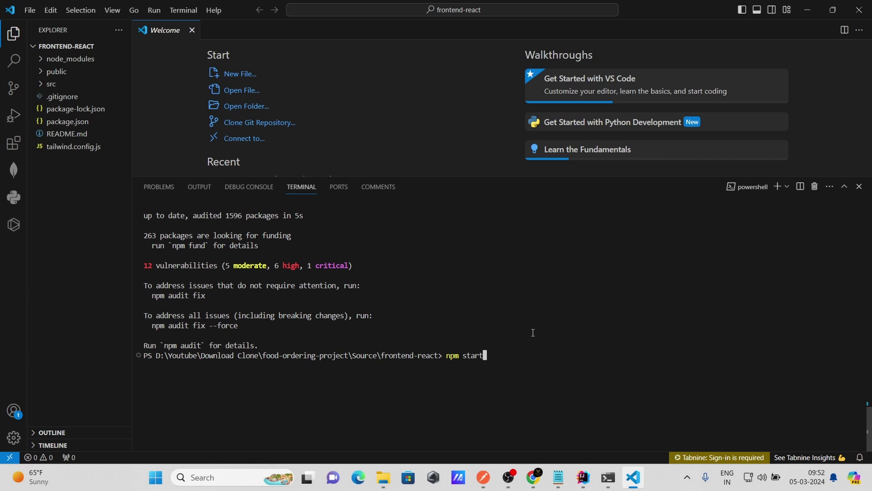
{"action": "key", "text": "Return"}
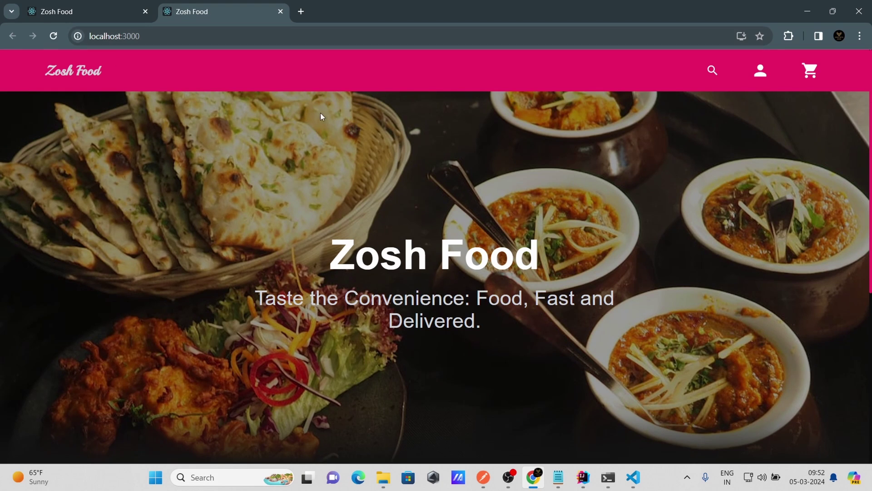
- Open the Register form from the login modal behind the header profile icon
{"action": "left_click", "coordinate": [764, 77]}
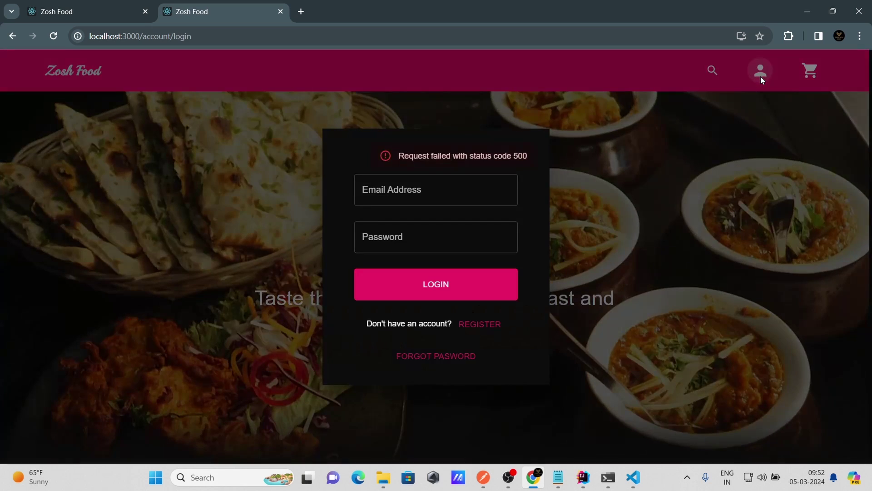
{"action": "left_click", "coordinate": [481, 326]}
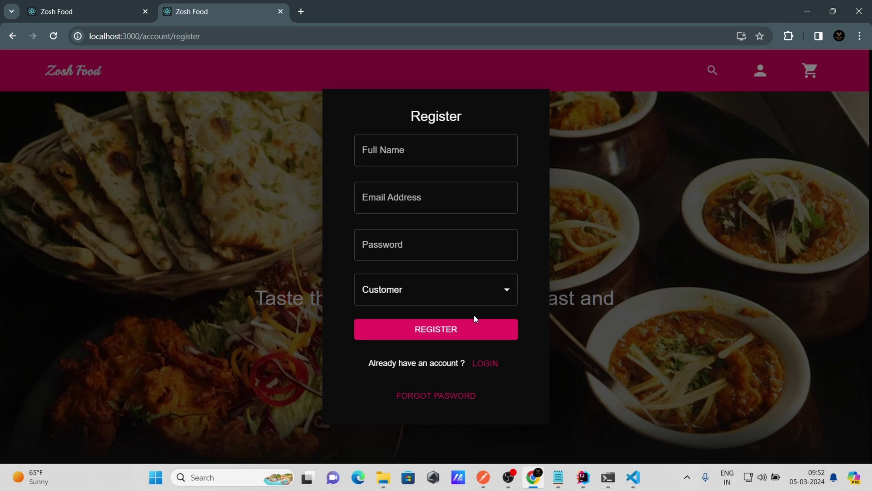
- Fill in the registration form with the user's full name, e-mail and password
{"action": "left_click", "coordinate": [419, 154]}
{"action": "type", "text": "Ashok"}
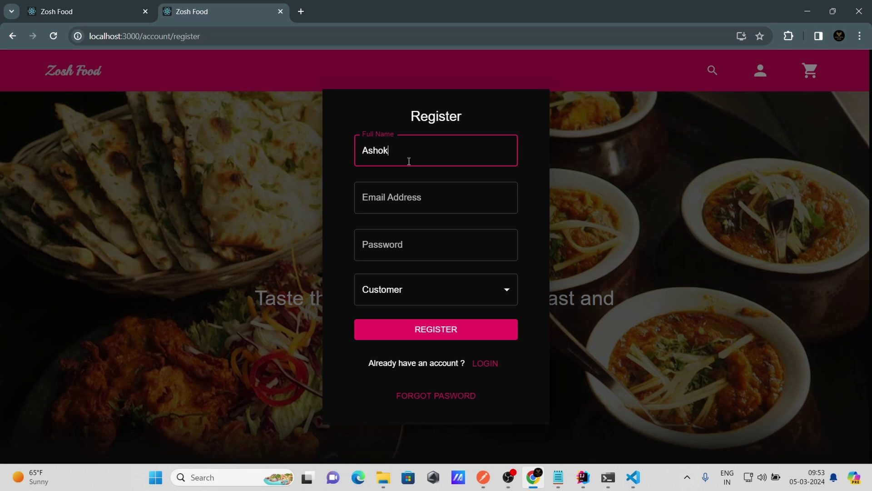
{"action": "left_click", "coordinate": [410, 202]}
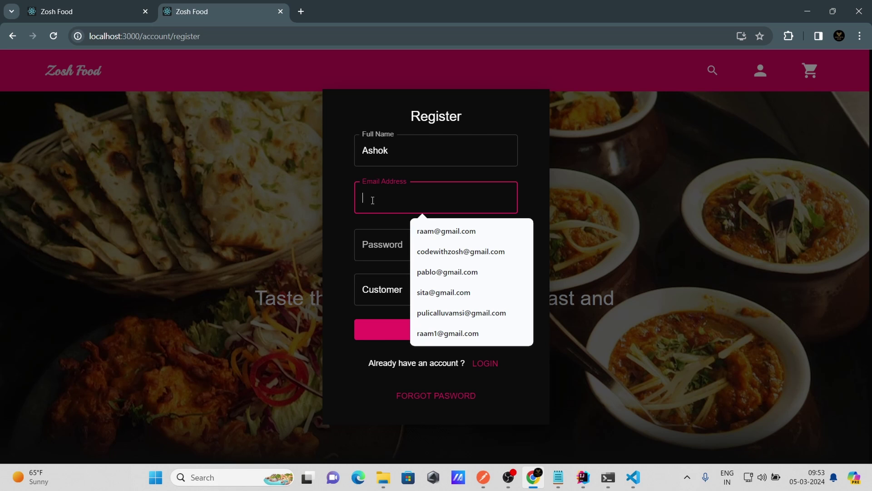
{"action": "type", "text": "ashok@"}
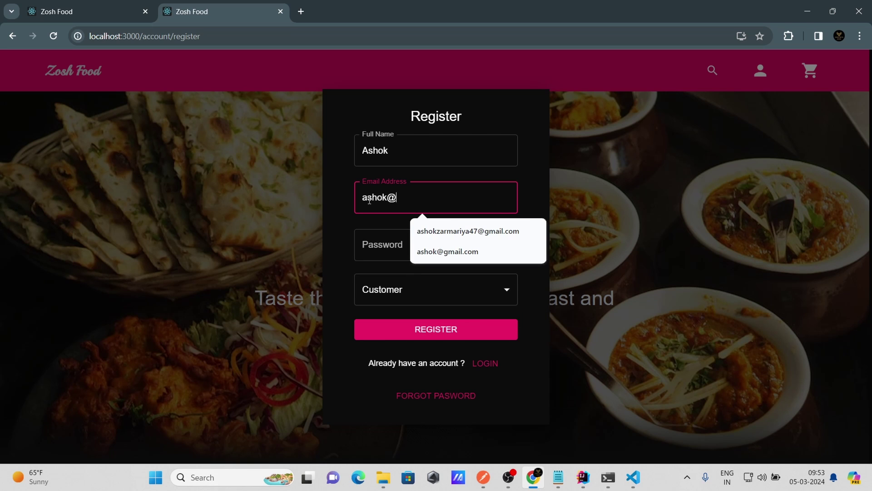
{"action": "left_click", "coordinate": [450, 231]}
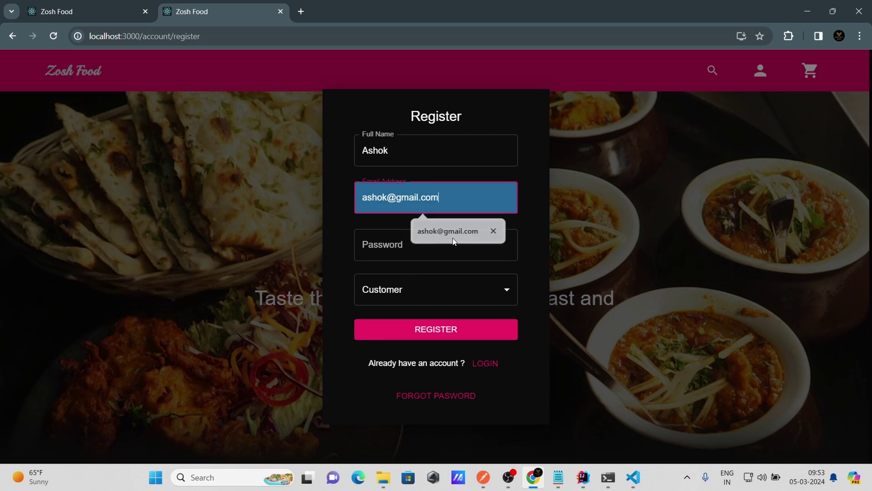
{"action": "left_click", "coordinate": [401, 253]}
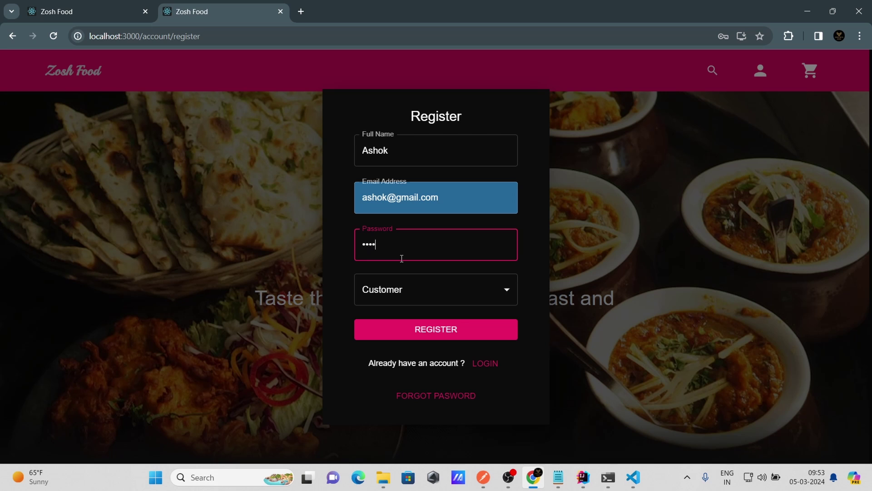
- Choose the Restaurant Owner role and submit the registration
{"action": "left_click", "coordinate": [421, 286]}
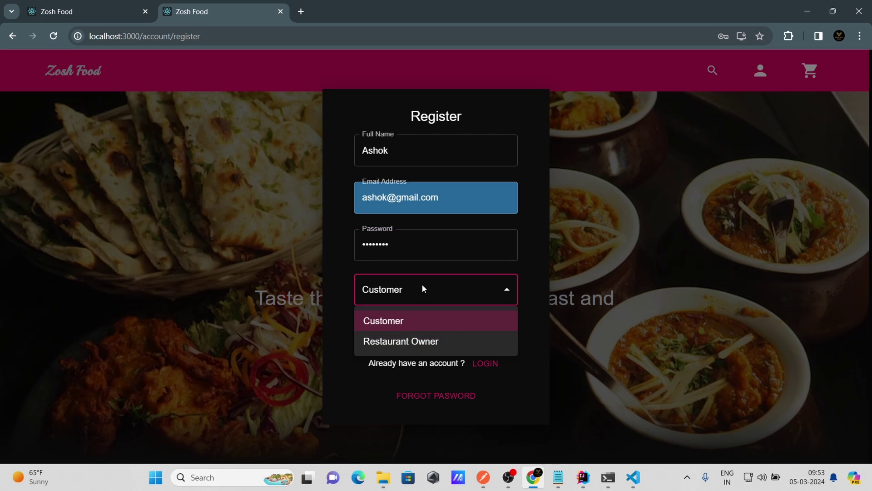
{"action": "left_click", "coordinate": [405, 342]}
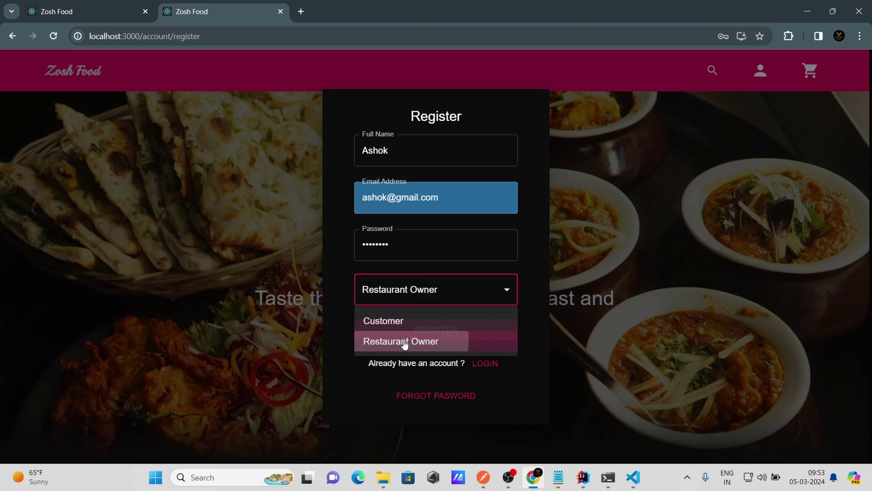
{"action": "left_click", "coordinate": [425, 336]}
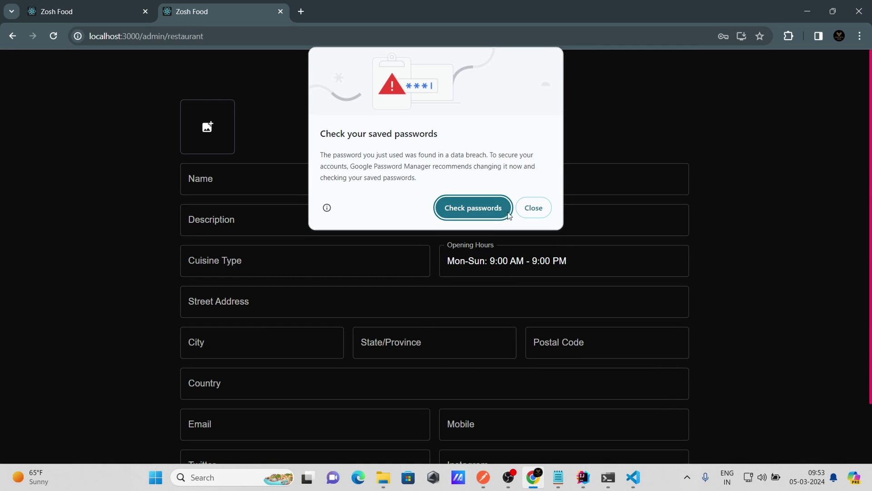
- Dismiss the password warning and upload cafe-5579069_1920 from the Restaurant images folder
{"action": "left_click", "coordinate": [536, 204]}
{"action": "scroll", "coordinate": [866, 131], "scroll_direction": "down", "scroll_amount": 2}
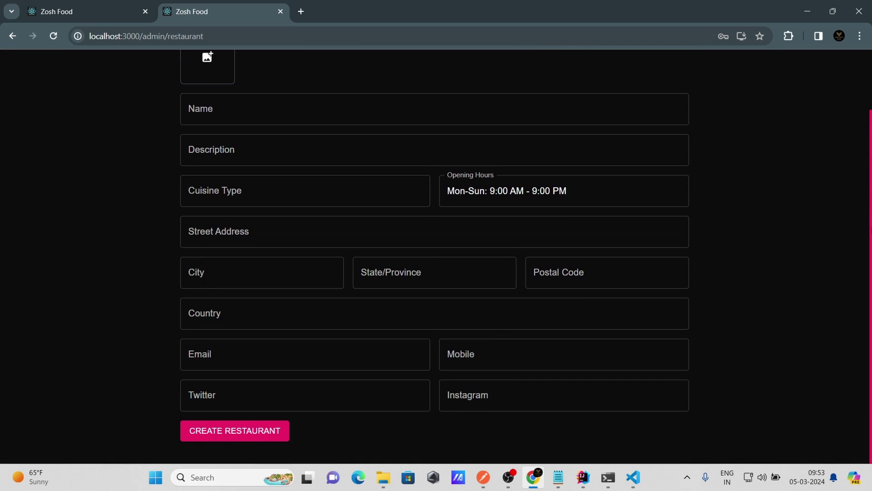
{"action": "scroll", "coordinate": [865, 132], "scroll_direction": "up", "scroll_amount": 2}
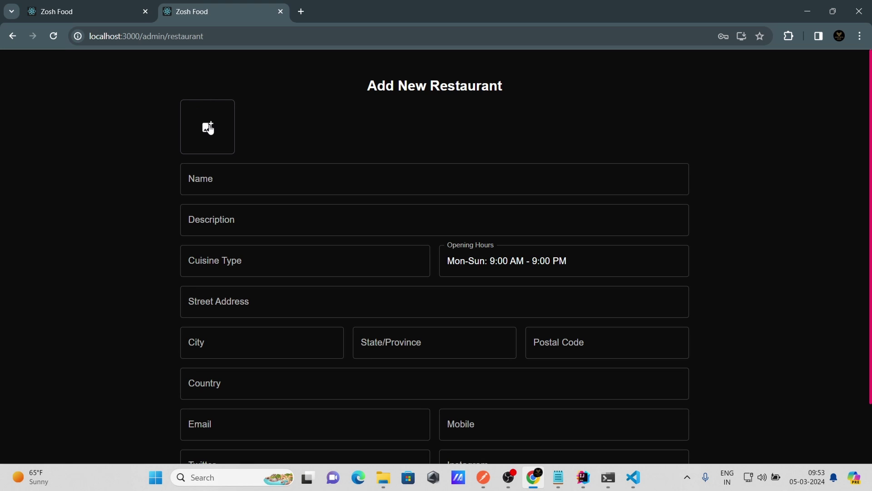
{"action": "left_click", "coordinate": [207, 126]}
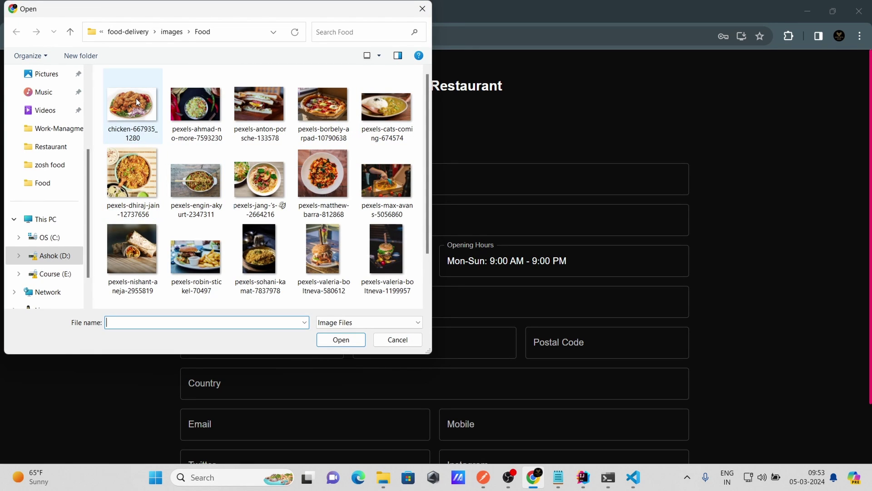
{"action": "left_click", "coordinate": [172, 32]}
{"action": "double_click", "coordinate": [143, 112]}
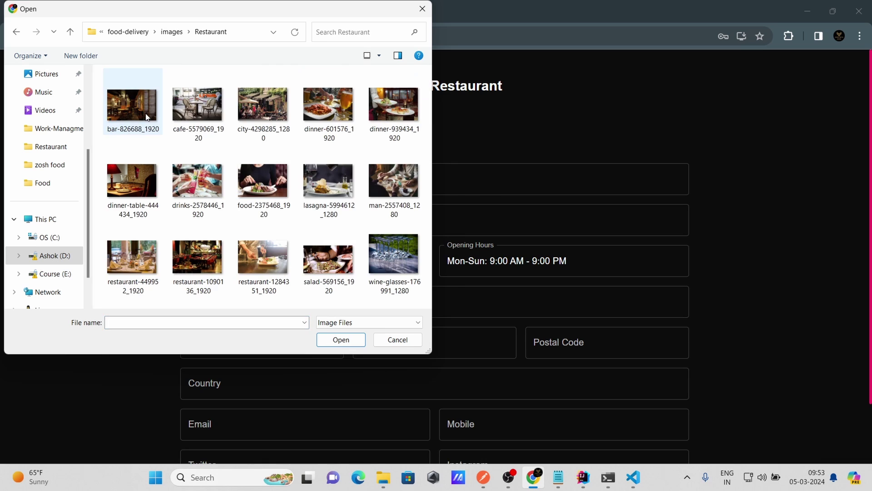
{"action": "left_click", "coordinate": [194, 118]}
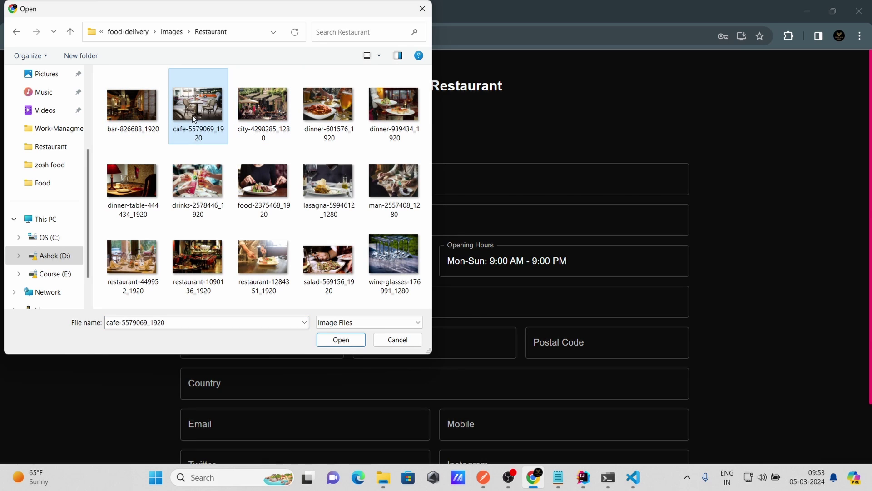
{"action": "left_click", "coordinate": [341, 339]}
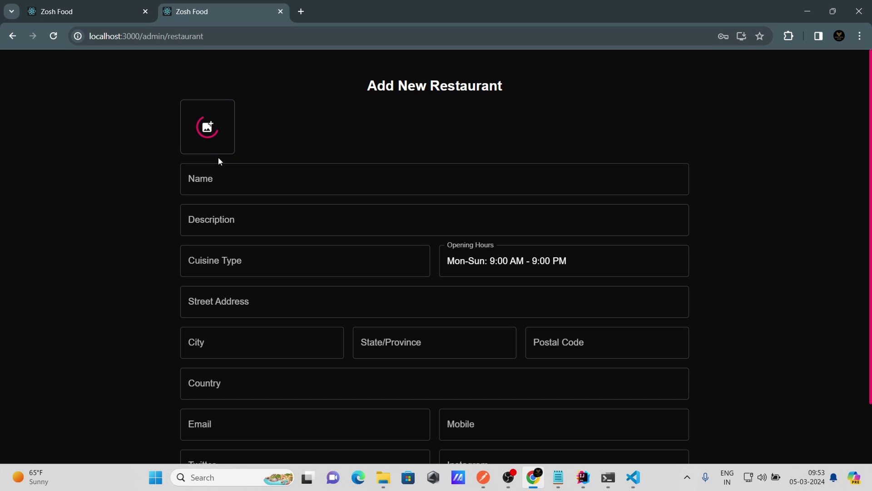
- Upload city-4298285_1280 and dinner-601576_1920 as the second and third restaurant photos
{"action": "left_click", "coordinate": [199, 144]}
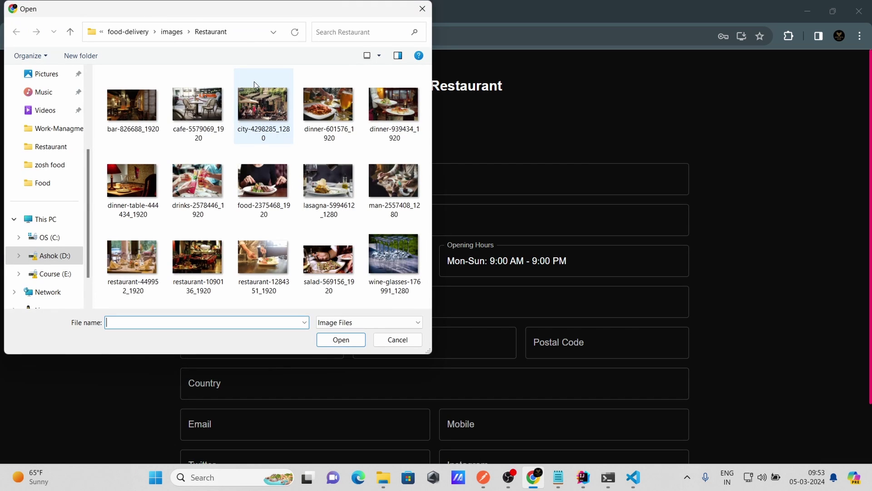
{"action": "left_click", "coordinate": [254, 81]}
{"action": "left_click", "coordinate": [342, 339]}
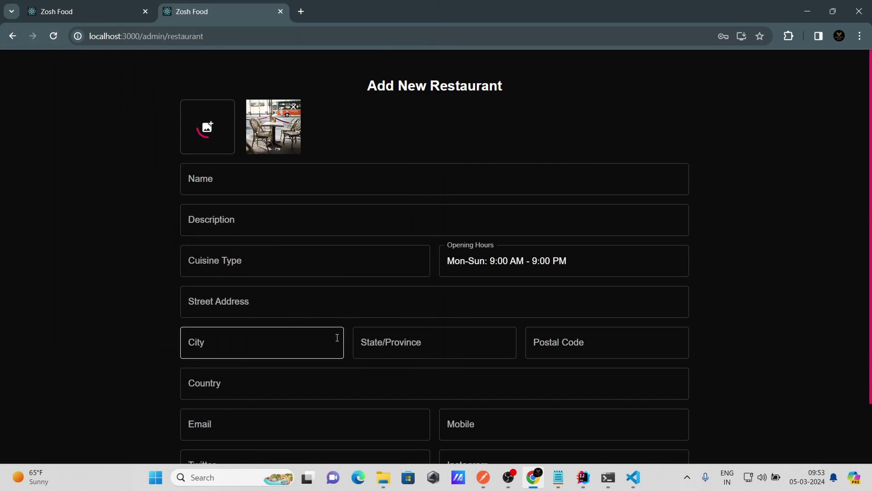
{"action": "left_click", "coordinate": [205, 140]}
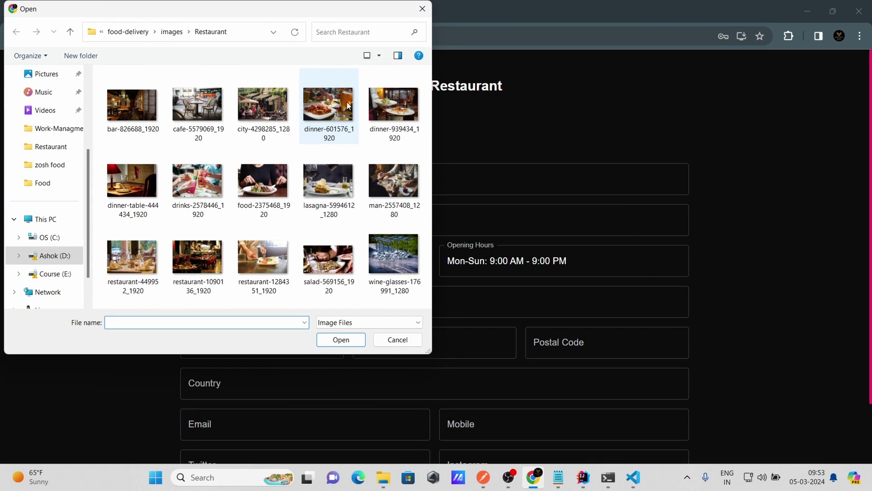
{"action": "left_click", "coordinate": [328, 106]}
{"action": "left_click", "coordinate": [340, 340]}
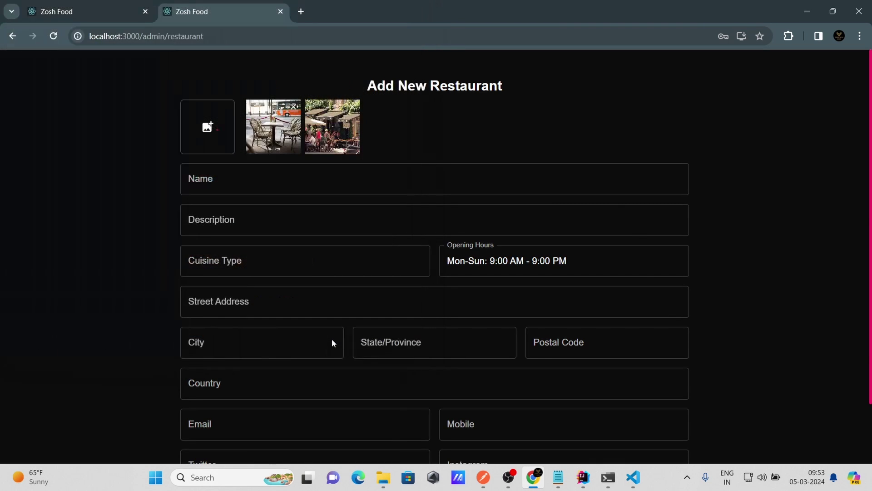
- Enter name Ashoka Restaurant, description gujrati food and cuisine type gujrati
{"action": "left_click", "coordinate": [247, 177]}
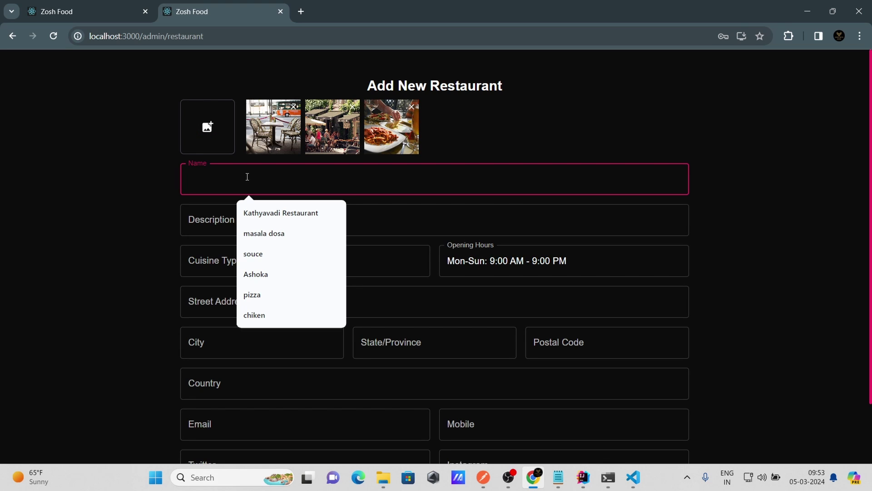
{"action": "type", "text": "A"}
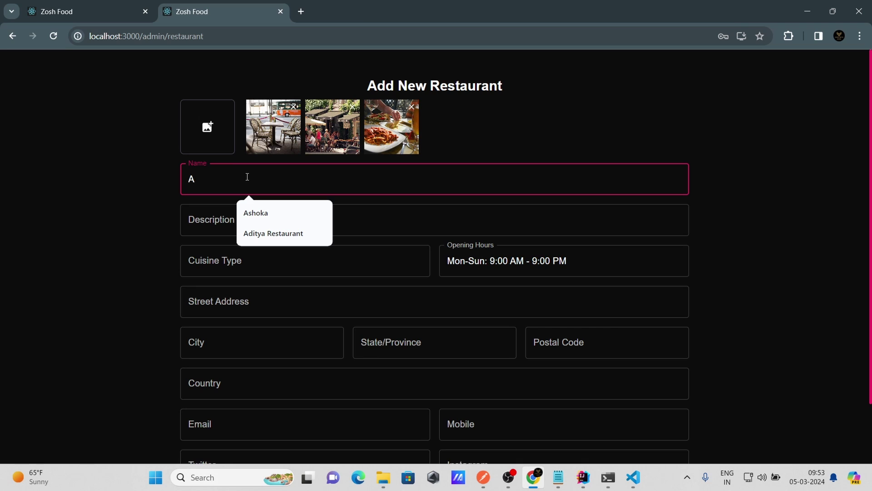
{"action": "left_click", "coordinate": [282, 214]}
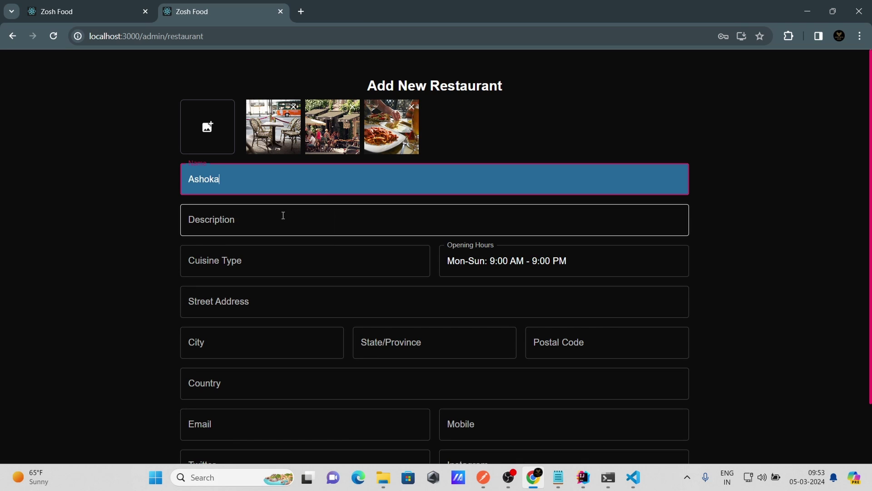
{"action": "type", "text": "Restaurant"}
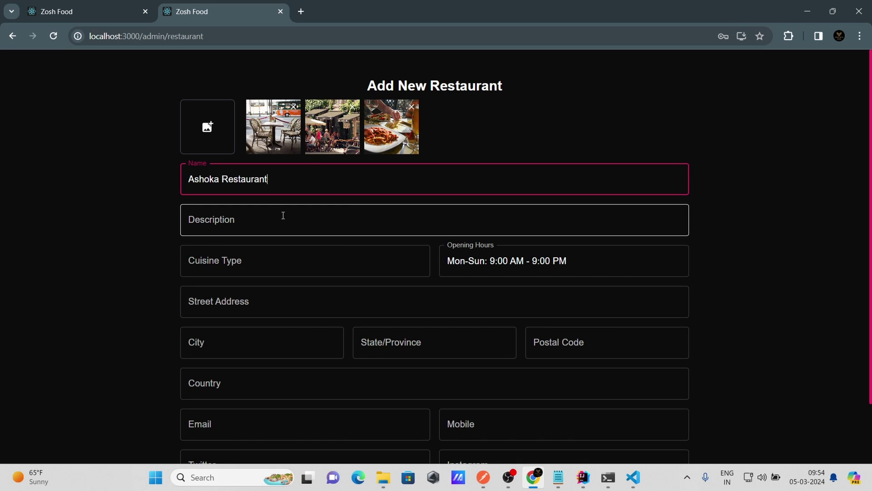
{"action": "left_click", "coordinate": [264, 213]}
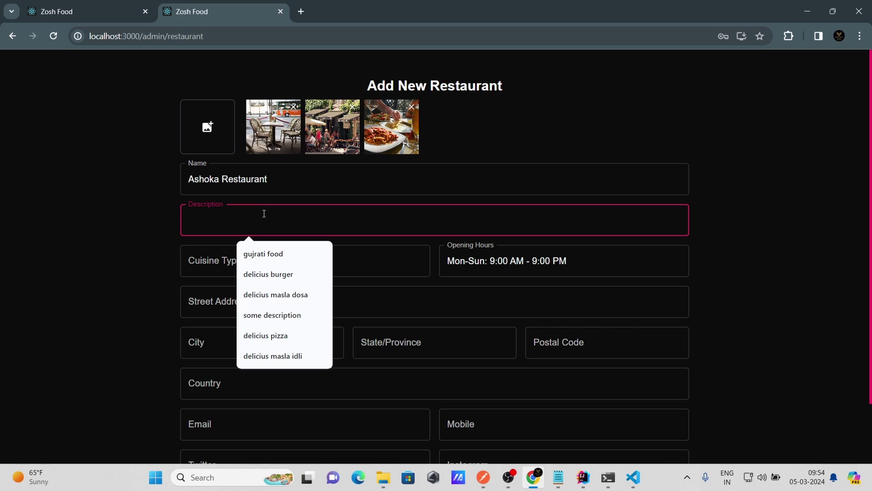
{"action": "left_click", "coordinate": [291, 253]}
{"action": "left_click", "coordinate": [249, 253]}
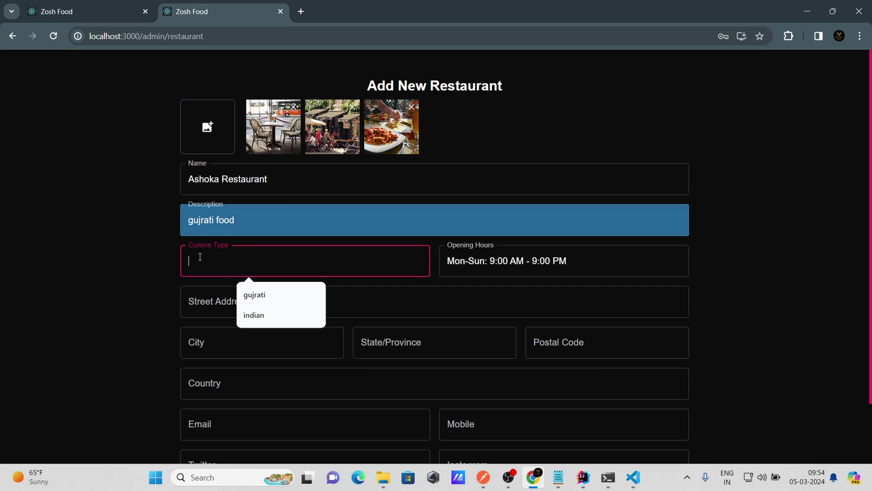
{"action": "left_click", "coordinate": [252, 296]}
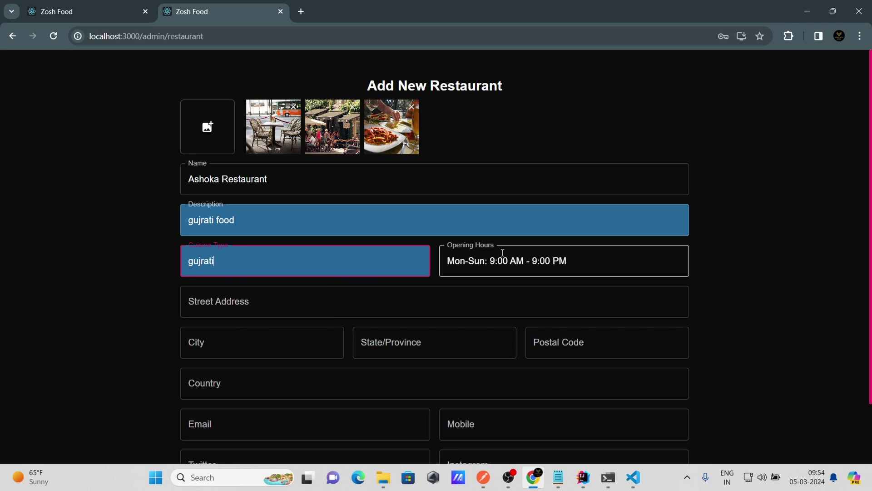
- Fill in the restaurant's street, city, state, postal code and country address fields
{"action": "left_click", "coordinate": [260, 310]}
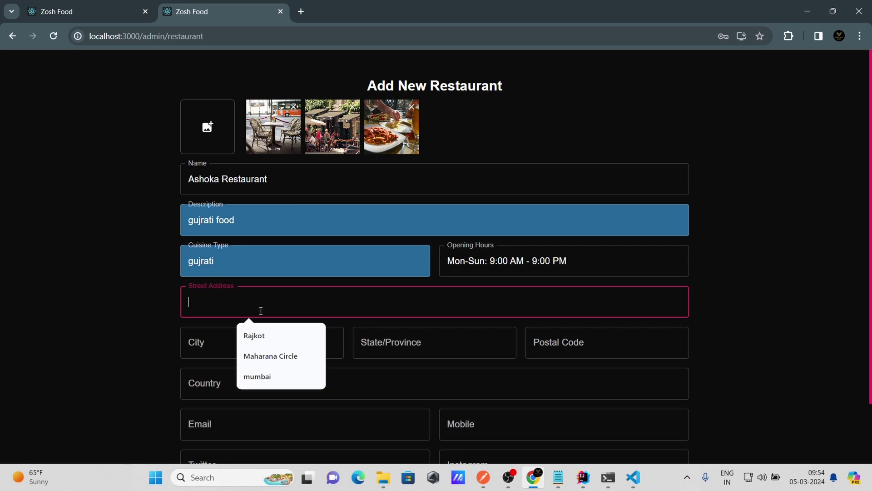
{"action": "left_click", "coordinate": [268, 333]}
{"action": "left_click", "coordinate": [240, 350]}
{"action": "left_click", "coordinate": [262, 382]}
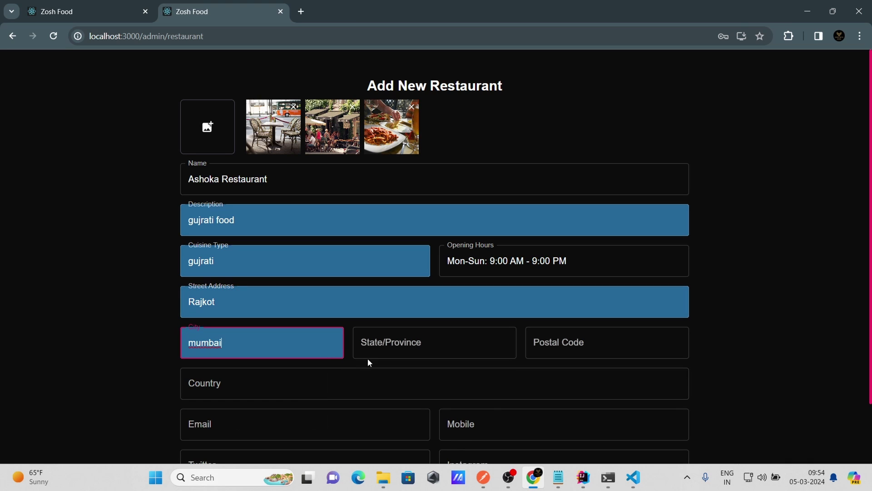
{"action": "left_click", "coordinate": [380, 351]}
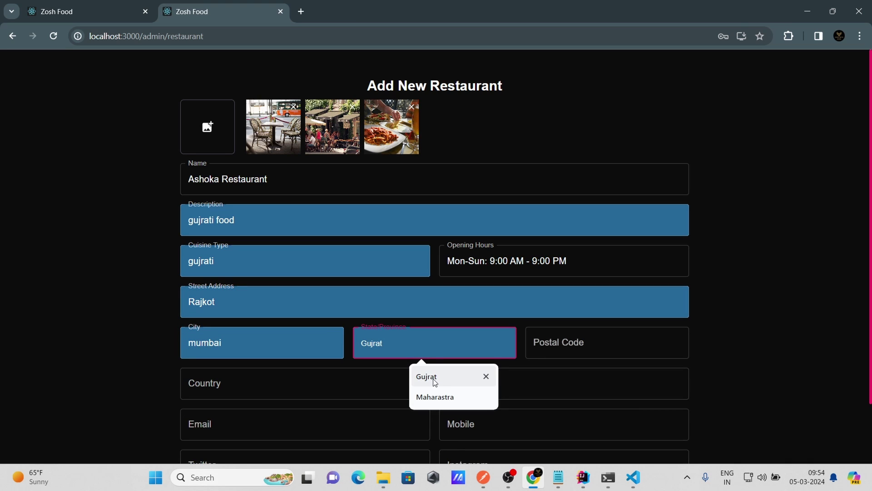
{"action": "left_click", "coordinate": [434, 383]}
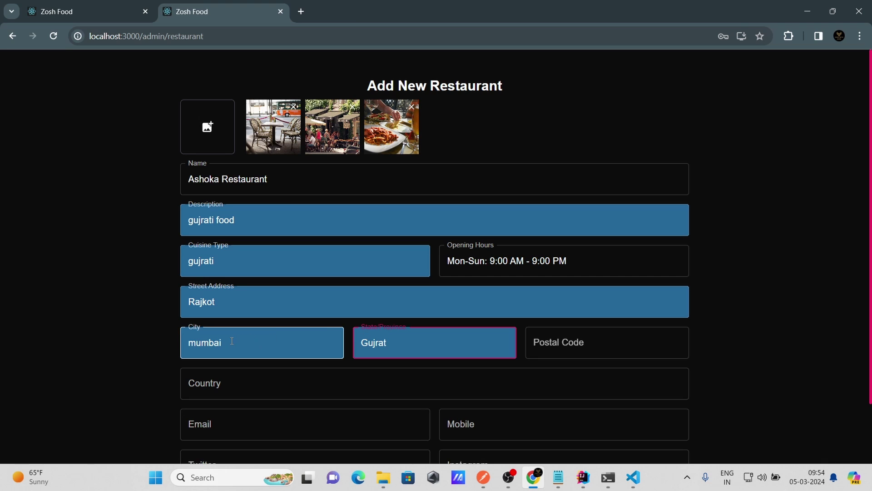
{"action": "left_click", "coordinate": [604, 337]}
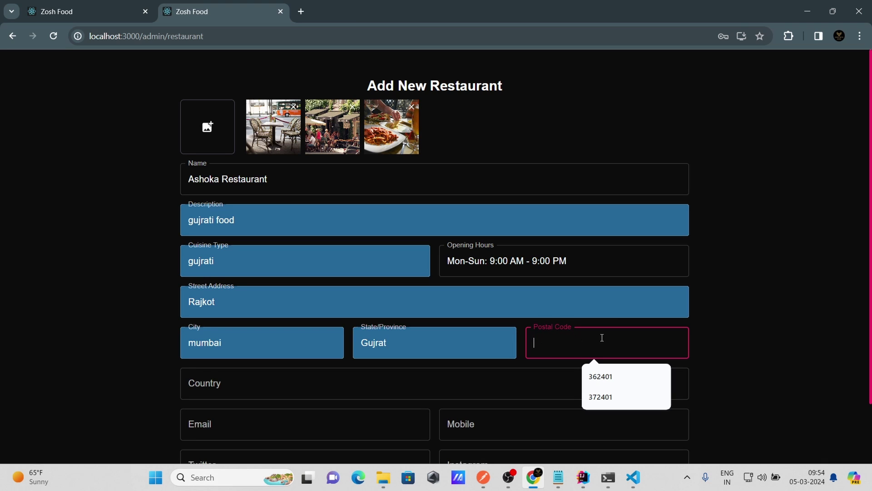
{"action": "left_click", "coordinate": [615, 375]}
{"action": "left_click", "coordinate": [255, 386]}
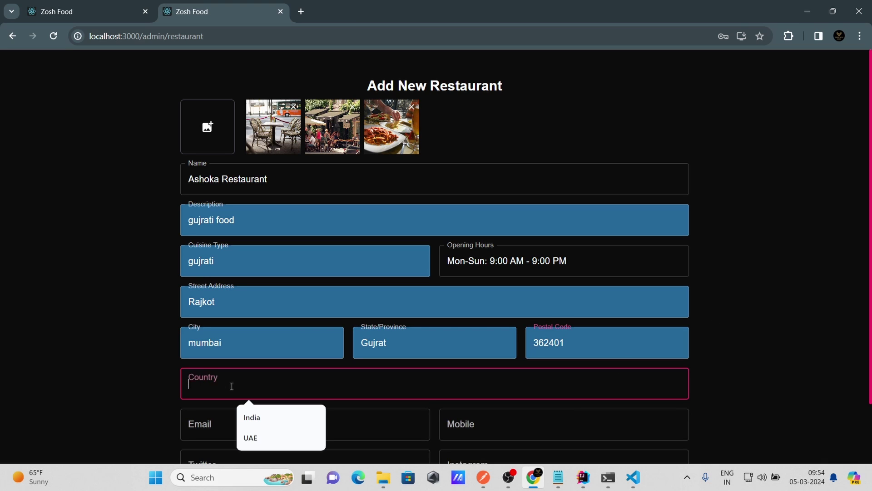
{"action": "left_click", "coordinate": [255, 422]}
{"action": "scroll", "coordinate": [860, 146], "scroll_direction": "down", "scroll_amount": 2}
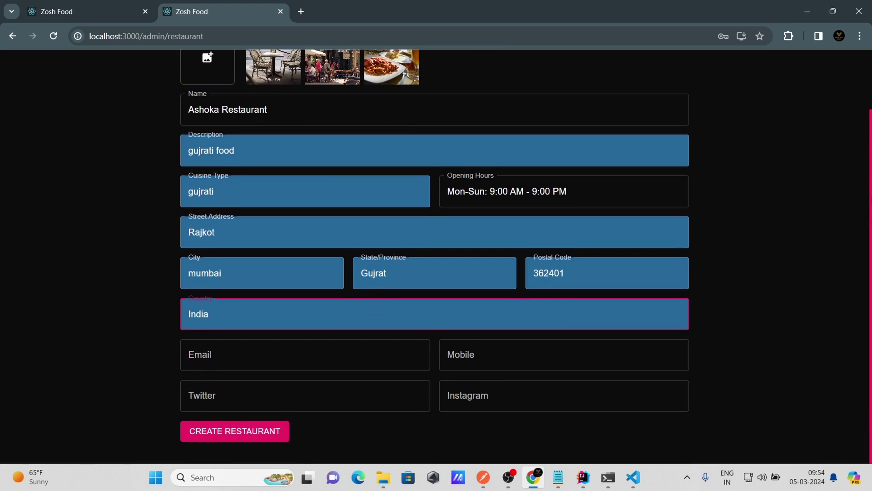
- Fill in the contact e-mail, mobile number, and the Twitter and Instagram links
{"action": "left_click", "coordinate": [306, 348]}
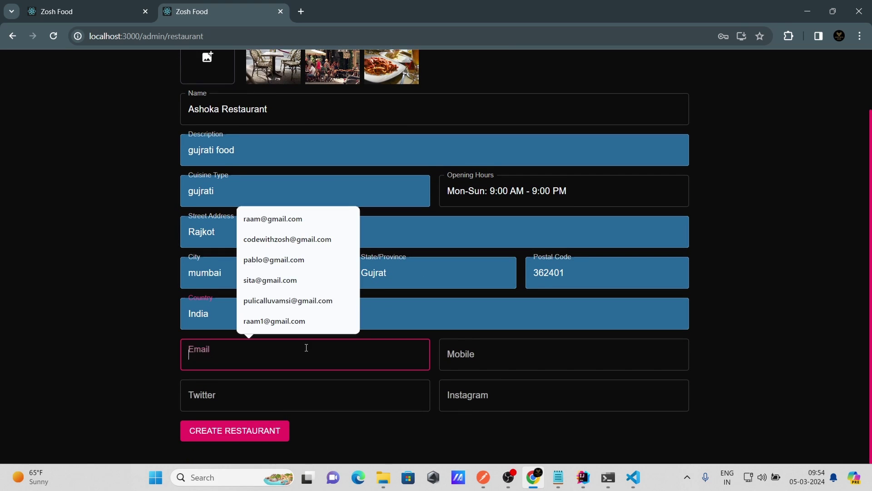
{"action": "left_click", "coordinate": [281, 241]}
{"action": "left_click", "coordinate": [497, 354]}
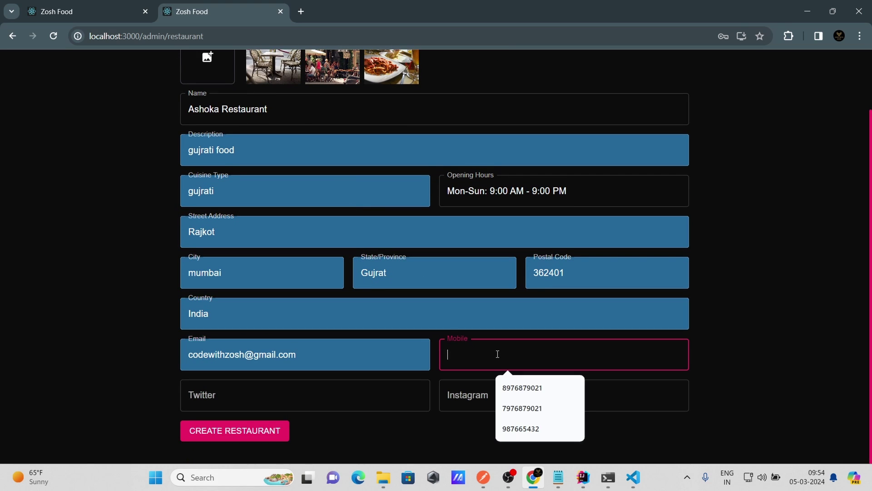
{"action": "left_click", "coordinate": [521, 388]}
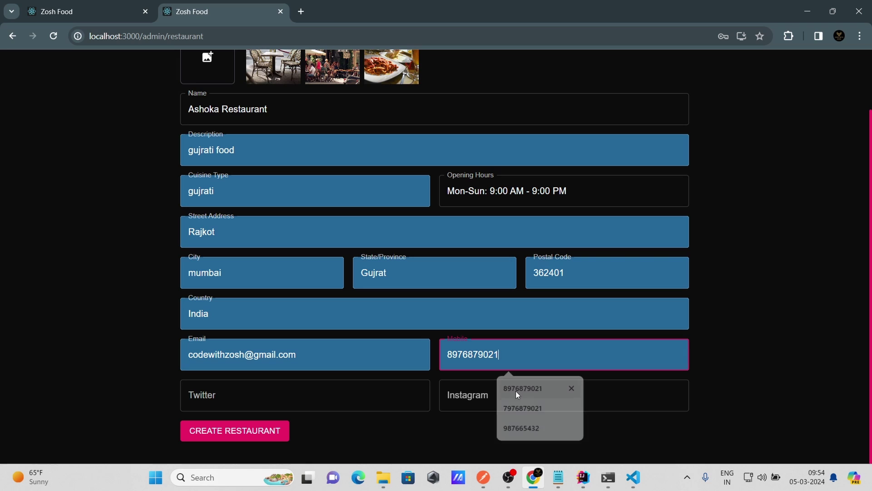
{"action": "left_click", "coordinate": [292, 394]}
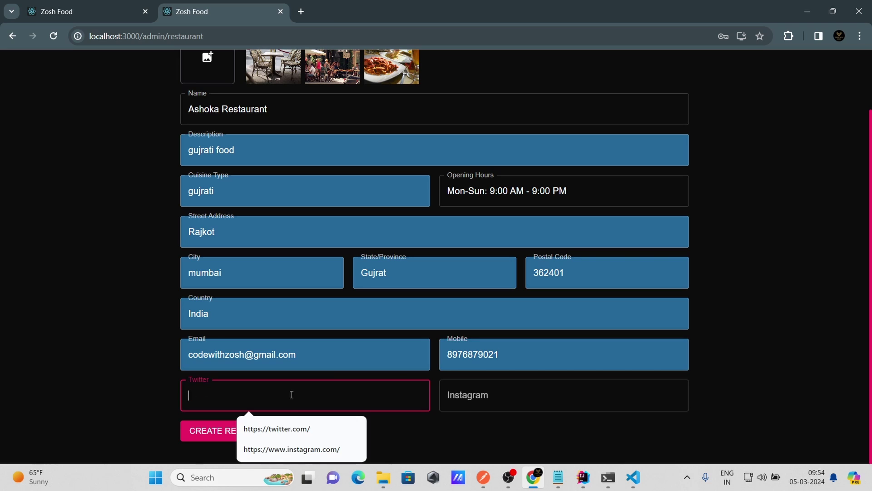
{"action": "left_click", "coordinate": [281, 430]}
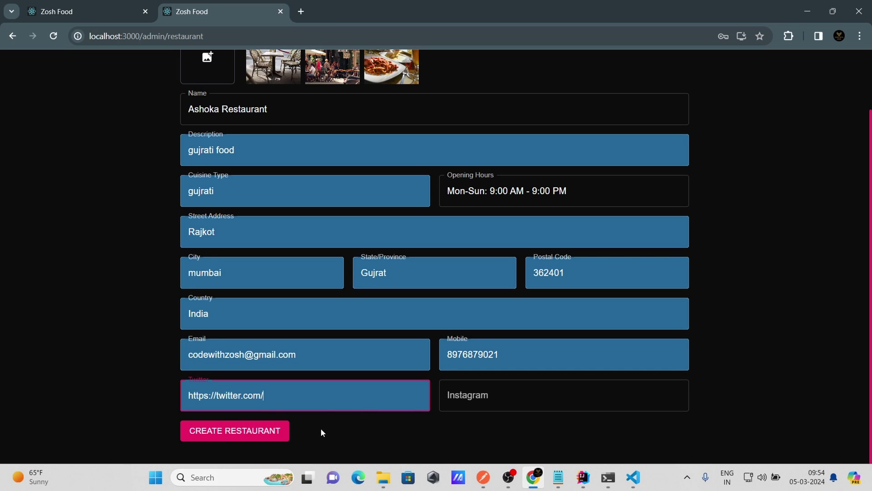
{"action": "left_click", "coordinate": [471, 400]}
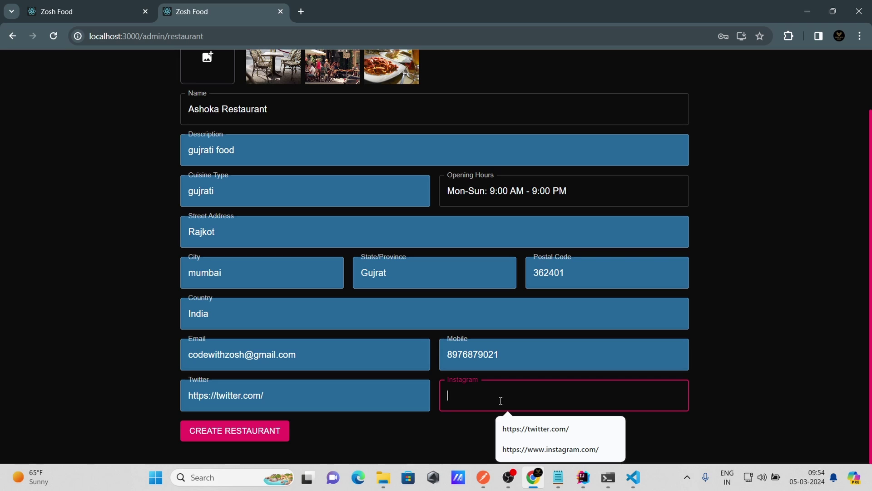
{"action": "left_click", "coordinate": [536, 449]}
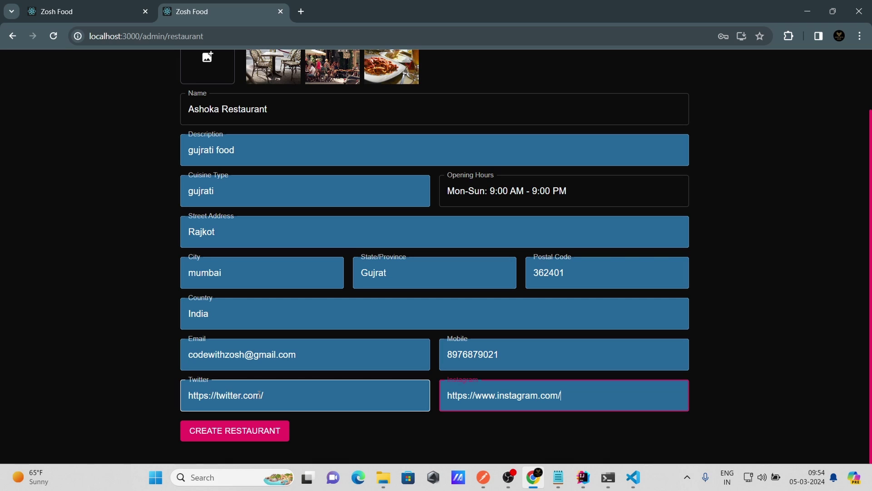
{"action": "left_click_drag", "start_coordinate": [271, 399], "coordinate": [233, 397]}
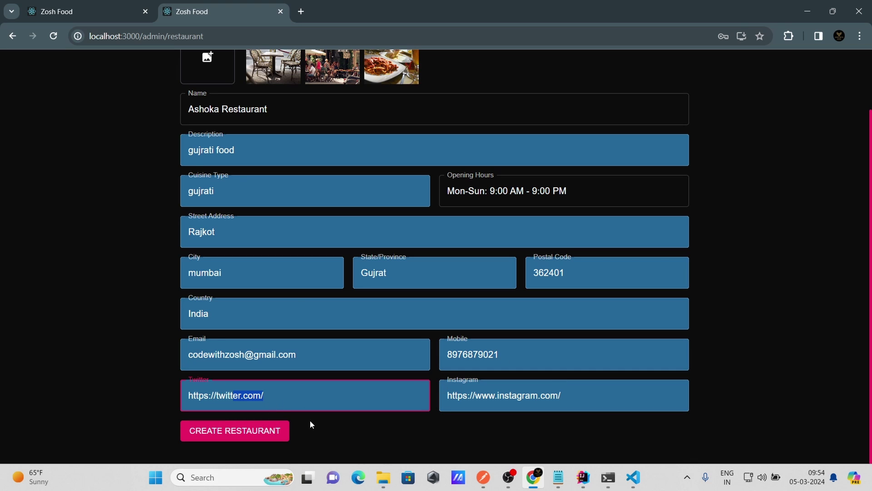
- Create Ashoka Restaurant, then view its details page and Instagram link
{"action": "left_click", "coordinate": [226, 437]}
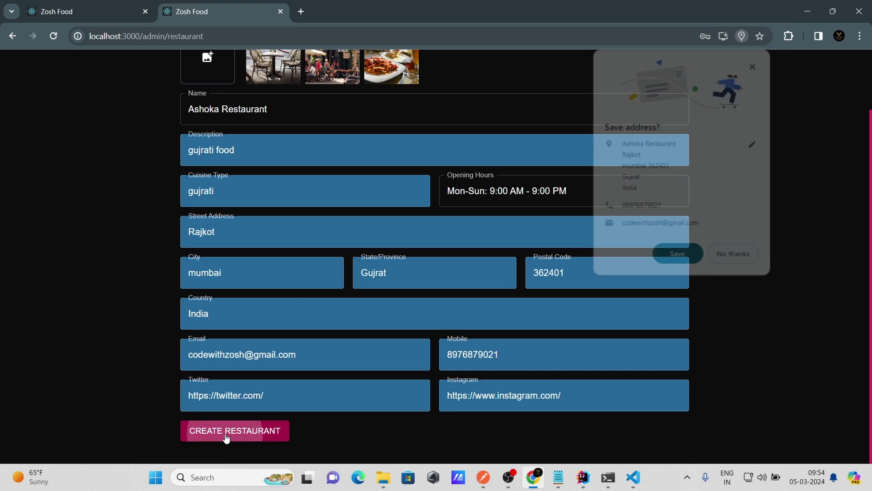
{"action": "left_click", "coordinate": [743, 261]}
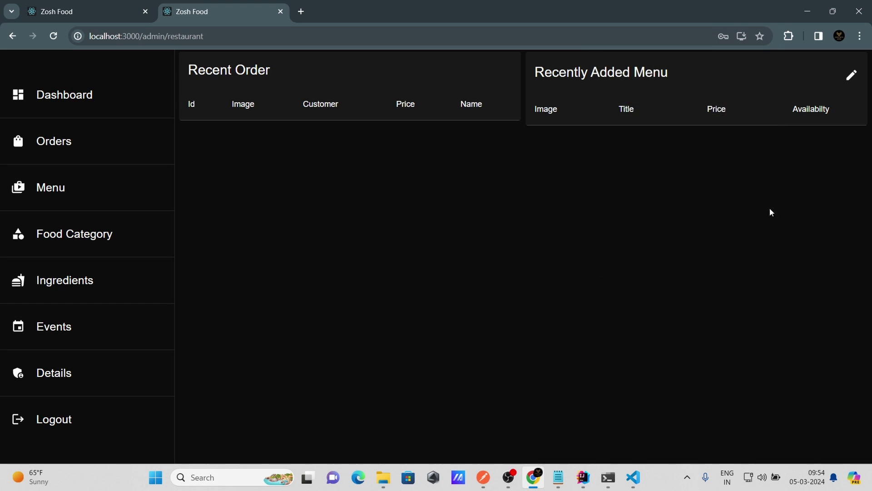
{"action": "left_click", "coordinate": [41, 381]}
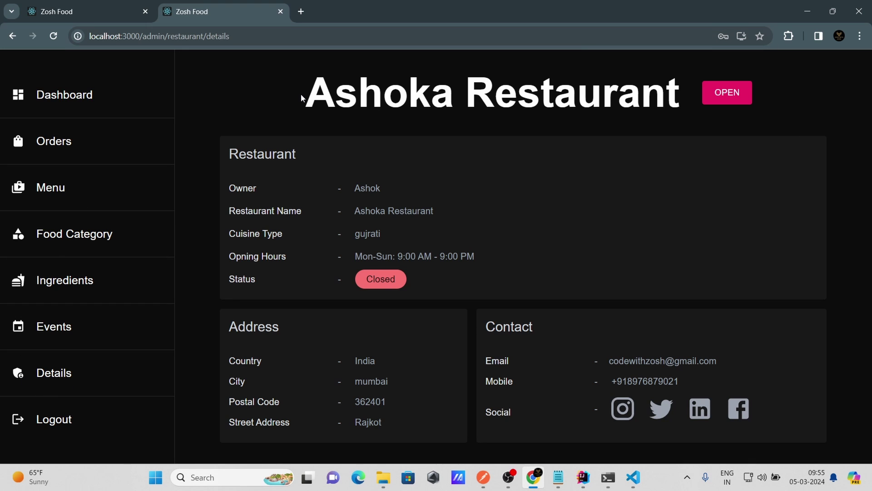
{"action": "left_click_drag", "start_coordinate": [323, 93], "coordinate": [671, 90]}
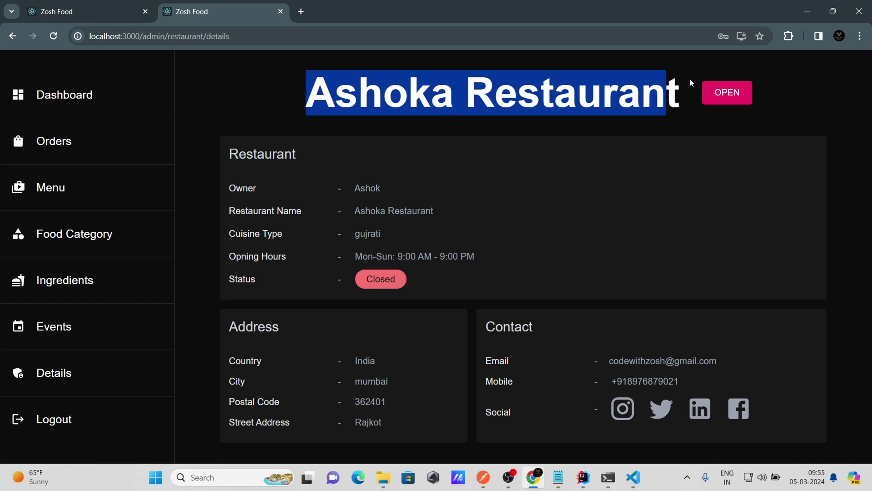
{"action": "left_click", "coordinate": [621, 409]}
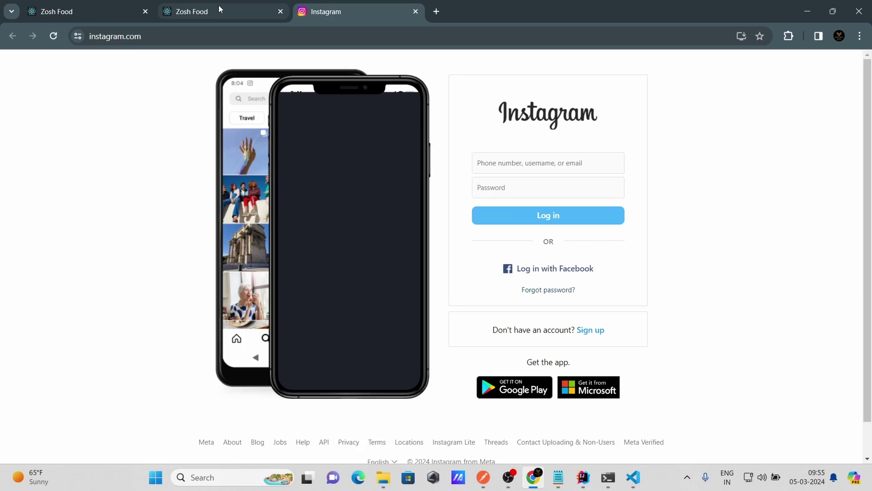
{"action": "left_click", "coordinate": [219, 8]}
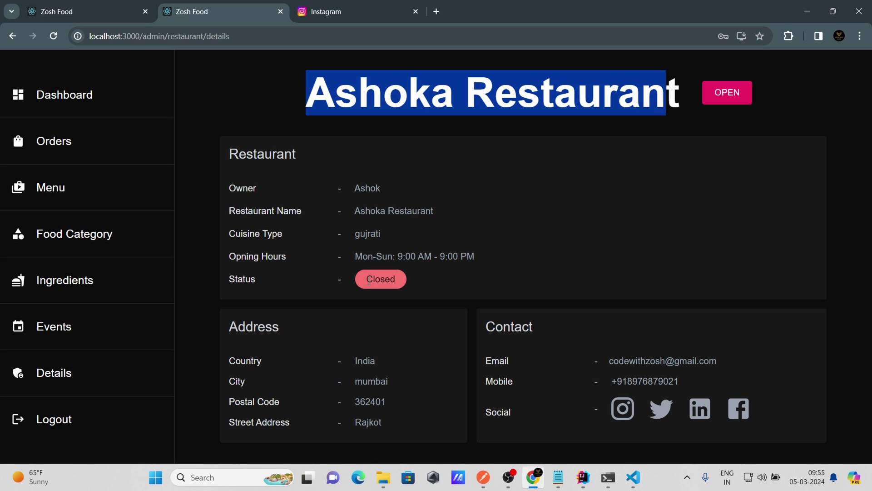
- Set the restaurant's status to Open and show the empty Categories page
{"action": "left_click", "coordinate": [728, 94]}
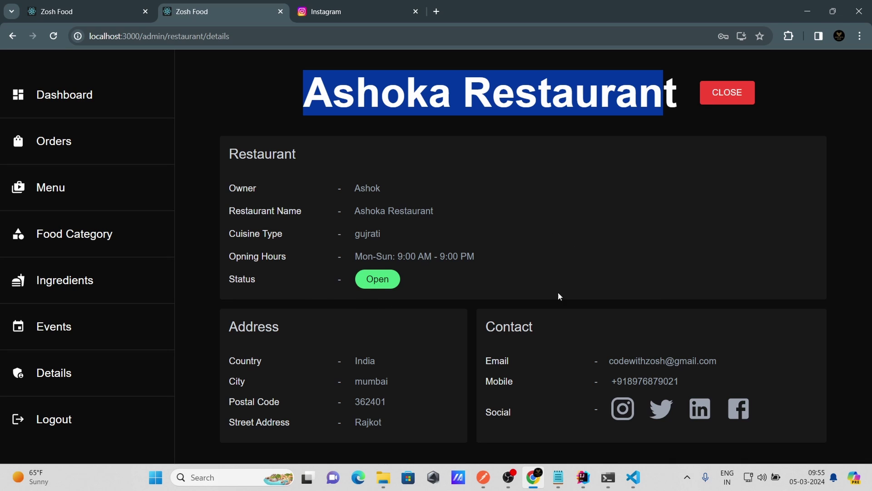
{"action": "left_click", "coordinate": [718, 101]}
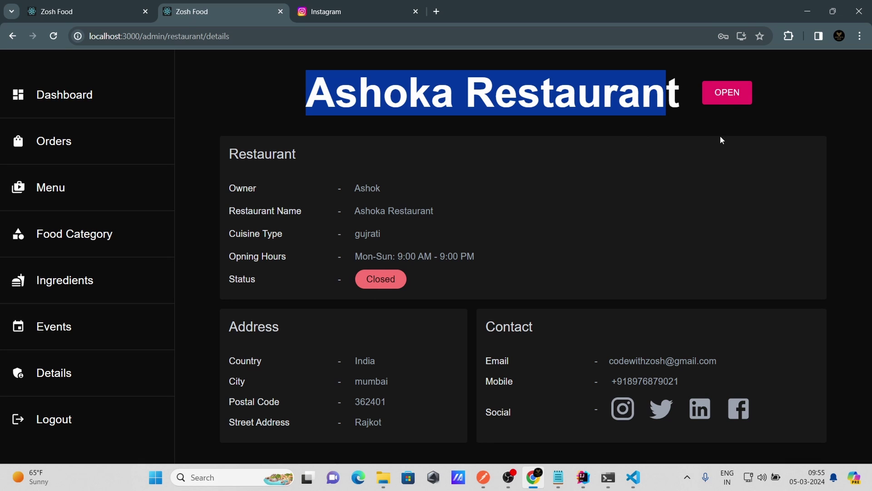
{"action": "left_click", "coordinate": [716, 102]}
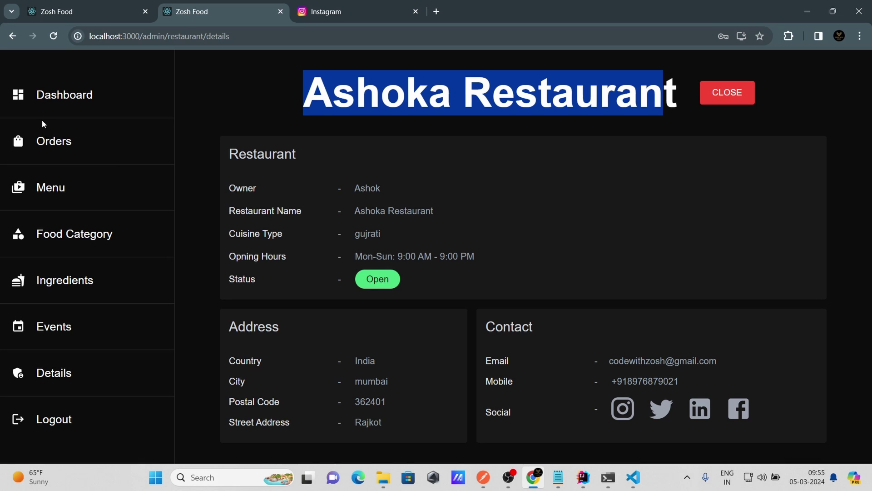
{"action": "left_click", "coordinate": [60, 235]}
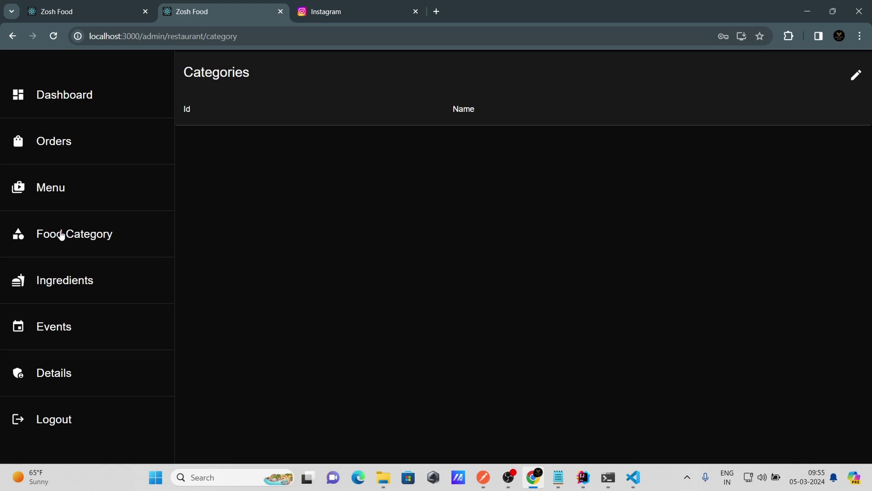
- Create the Dosa and Burgar food categories
{"action": "left_click", "coordinate": [858, 75]}
{"action": "left_click", "coordinate": [420, 258]}
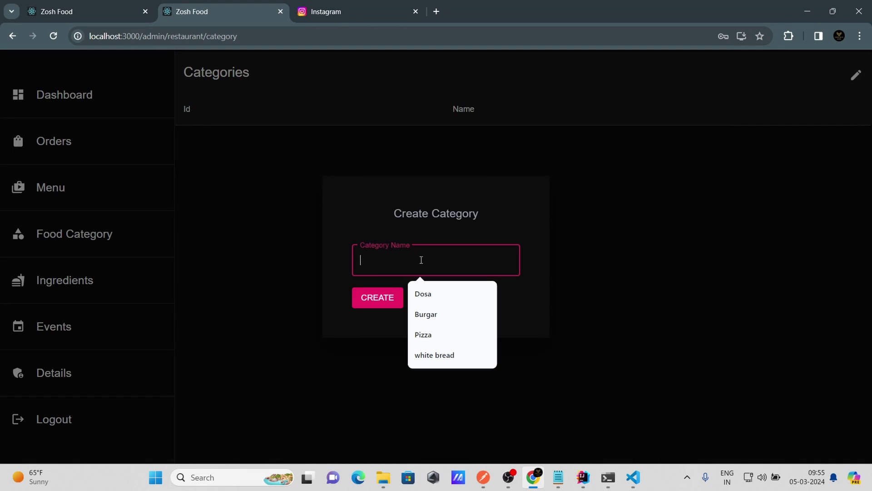
{"action": "left_click", "coordinate": [440, 295]}
{"action": "left_click", "coordinate": [381, 298]}
{"action": "left_click", "coordinate": [857, 75]}
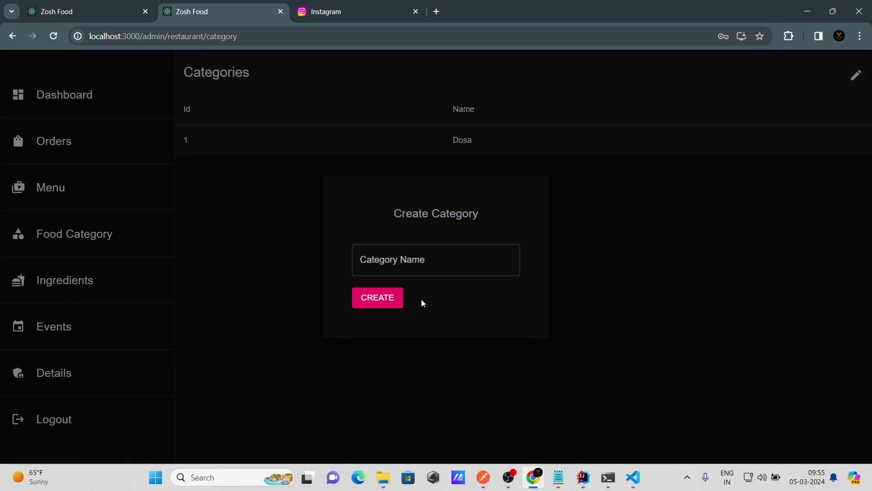
{"action": "left_click", "coordinate": [413, 263]}
{"action": "left_click", "coordinate": [440, 323]}
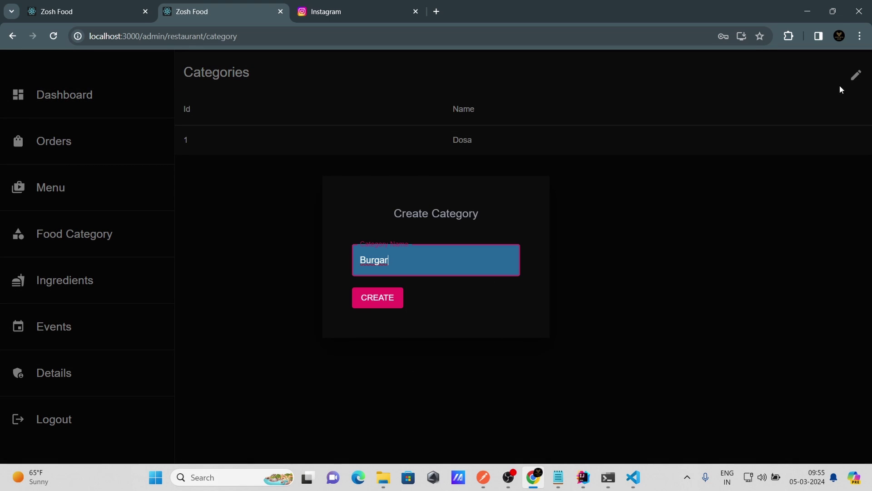
{"action": "left_click", "coordinate": [393, 300]}
- Add the Chiken category and bring up the Ingredients page
{"action": "left_click", "coordinate": [857, 75]}
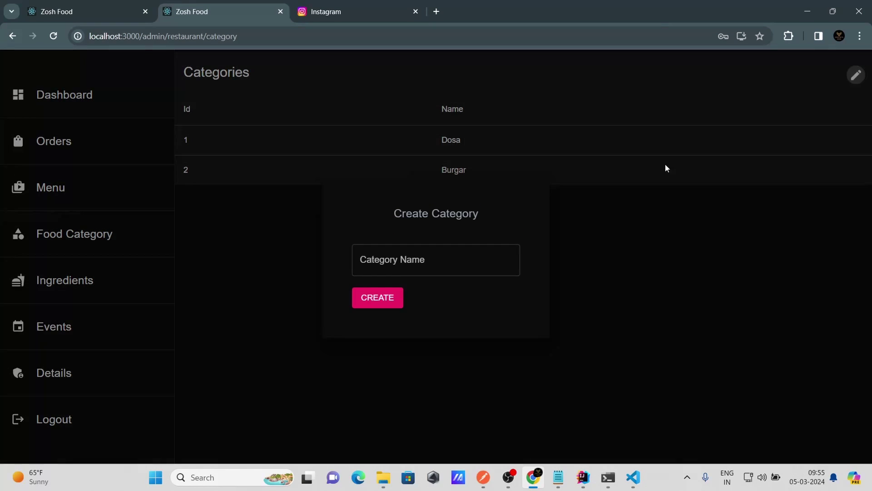
{"action": "left_click", "coordinate": [434, 262]}
{"action": "type", "text": "c"}
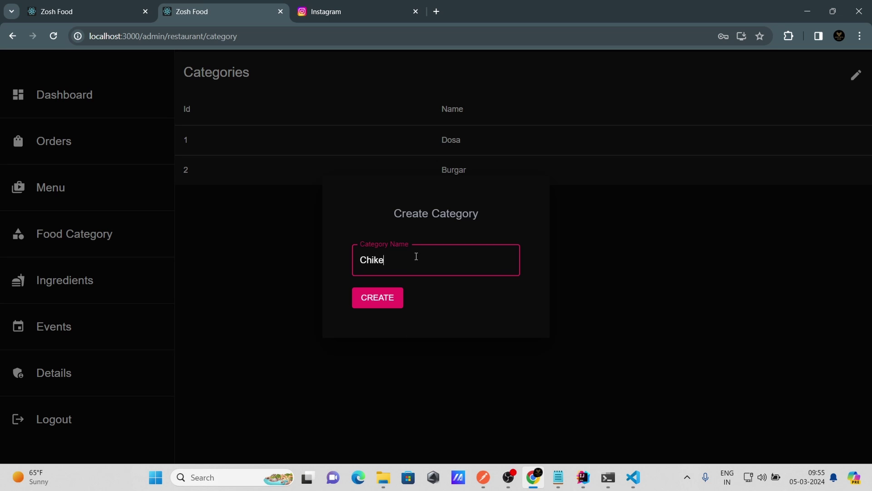
{"action": "left_click", "coordinate": [376, 300]}
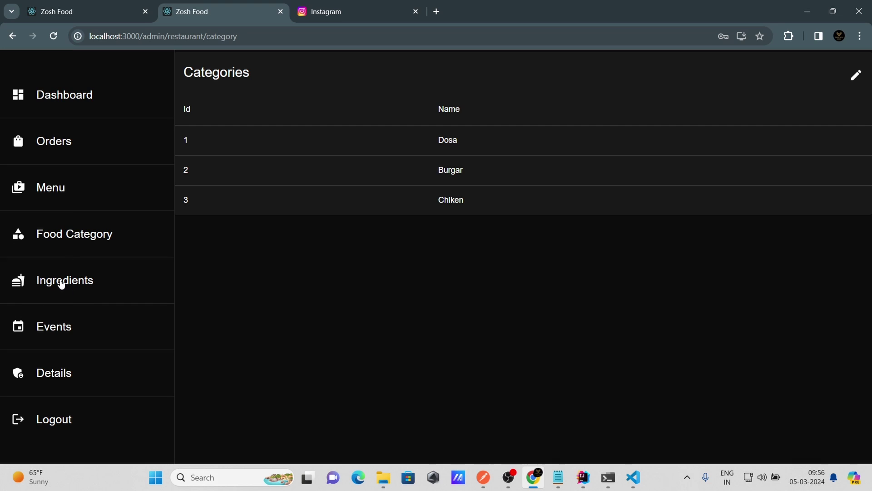
{"action": "left_click", "coordinate": [61, 284]}
- Create a new ingredient category named bread
{"action": "left_click", "coordinate": [620, 76]}
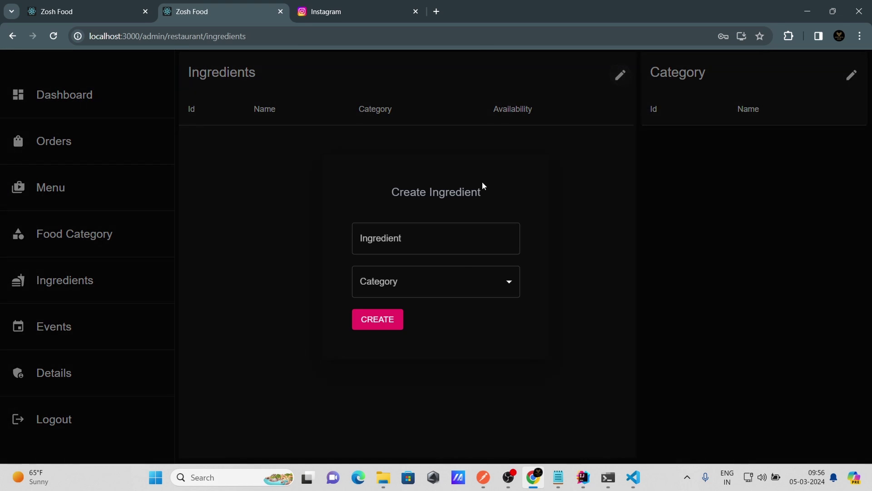
{"action": "left_click", "coordinate": [454, 239]}
{"action": "left_click", "coordinate": [822, 104]}
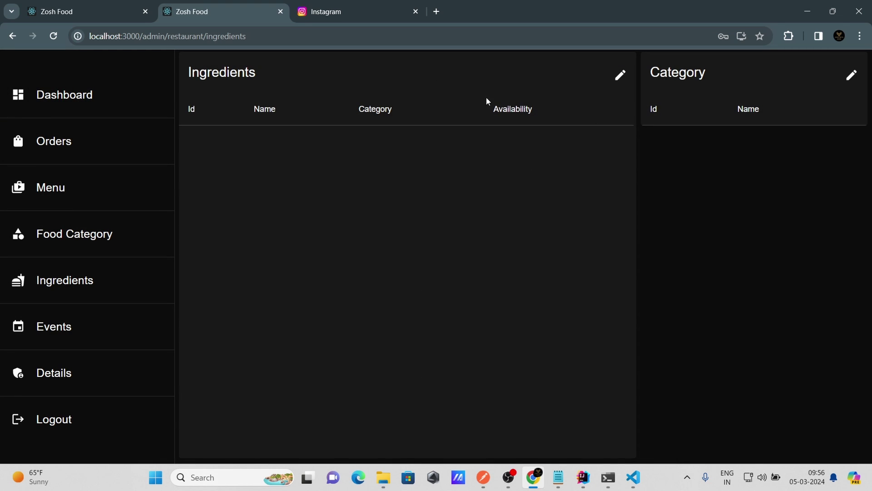
{"action": "left_click", "coordinate": [850, 78]}
{"action": "left_click", "coordinate": [407, 250]}
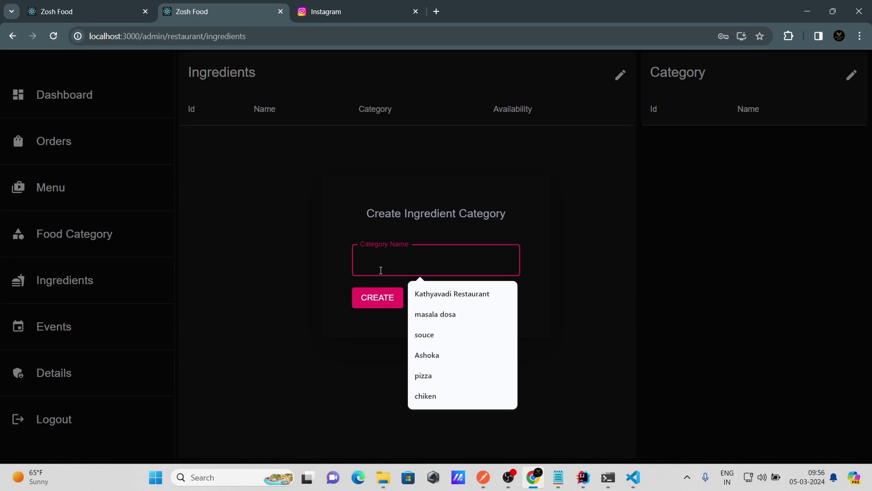
{"action": "type", "text": "Brea"}
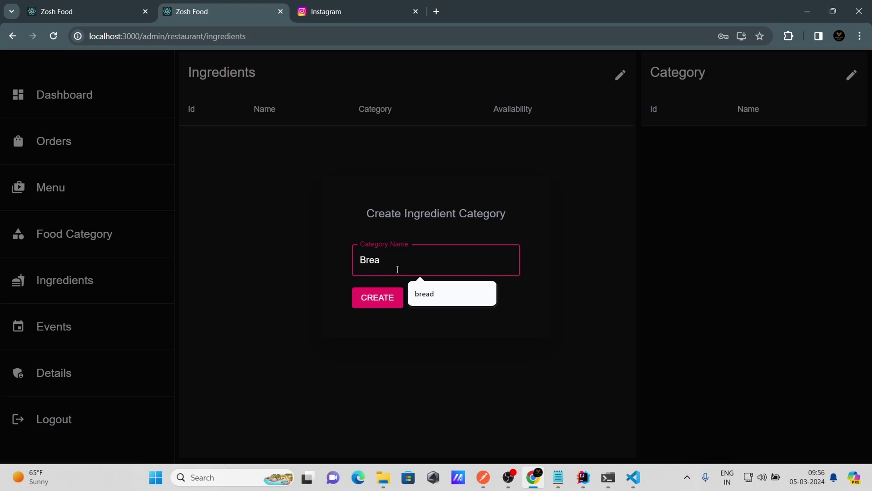
{"action": "left_click", "coordinate": [437, 296]}
{"action": "left_click", "coordinate": [376, 302]}
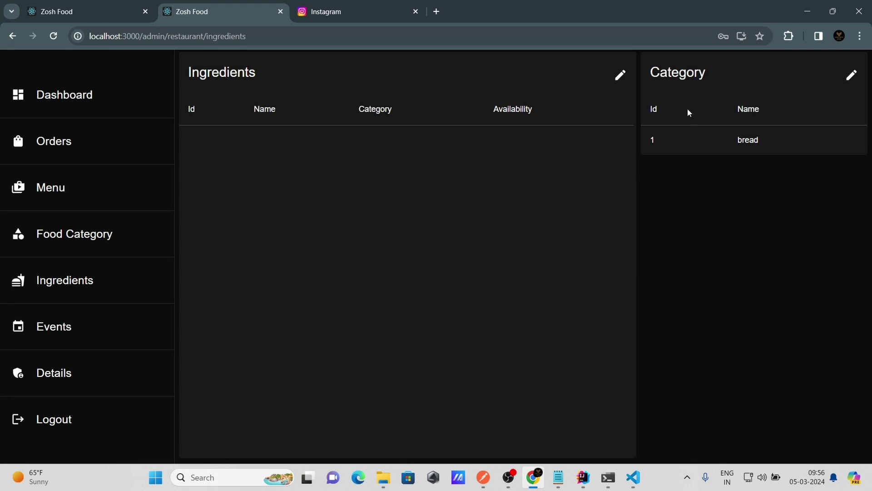
- Add the ingredient white bread under the bread category
{"action": "left_click", "coordinate": [619, 77]}
{"action": "left_click", "coordinate": [432, 230]}
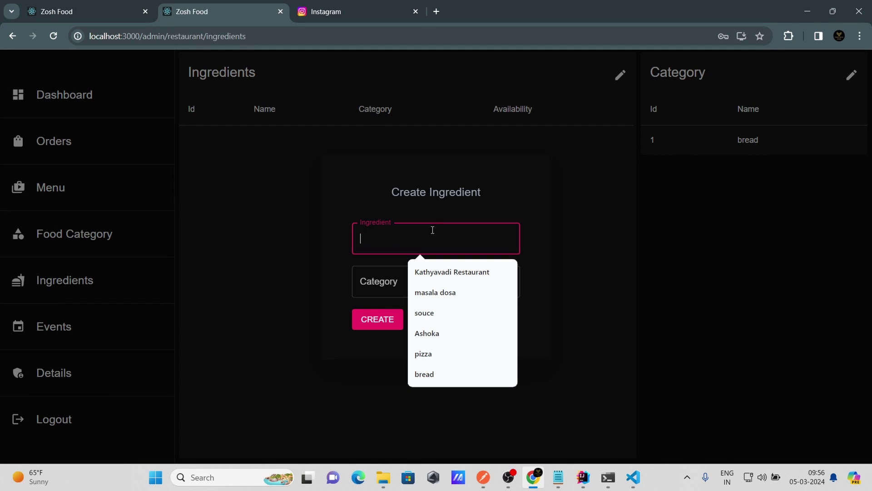
{"action": "type", "text": "white"}
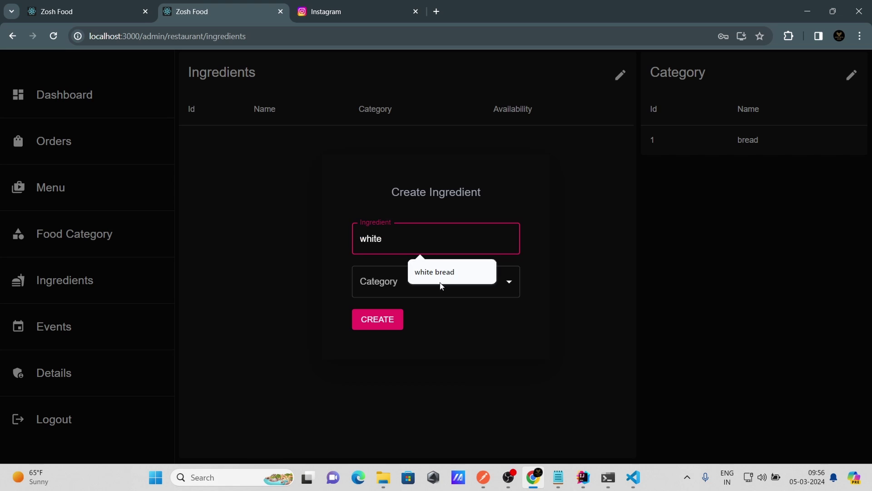
{"action": "left_click", "coordinate": [439, 278]}
{"action": "left_click", "coordinate": [416, 289]}
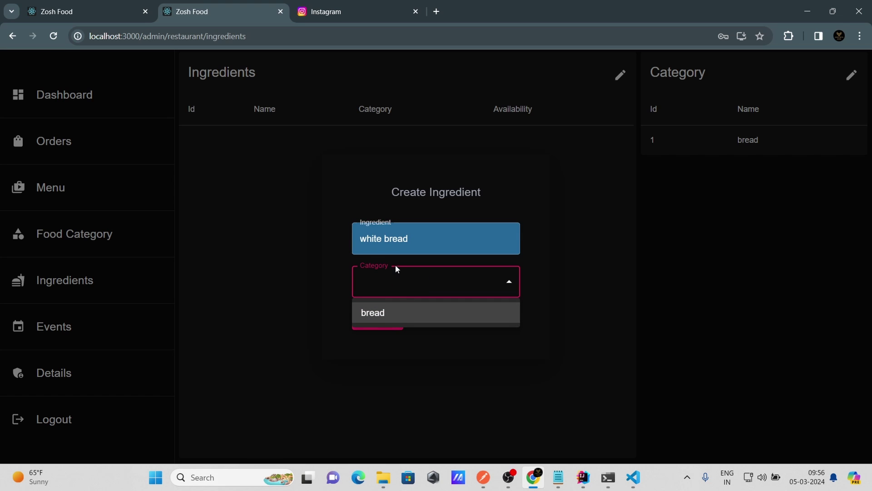
{"action": "left_click", "coordinate": [378, 310]}
{"action": "left_click", "coordinate": [378, 320]}
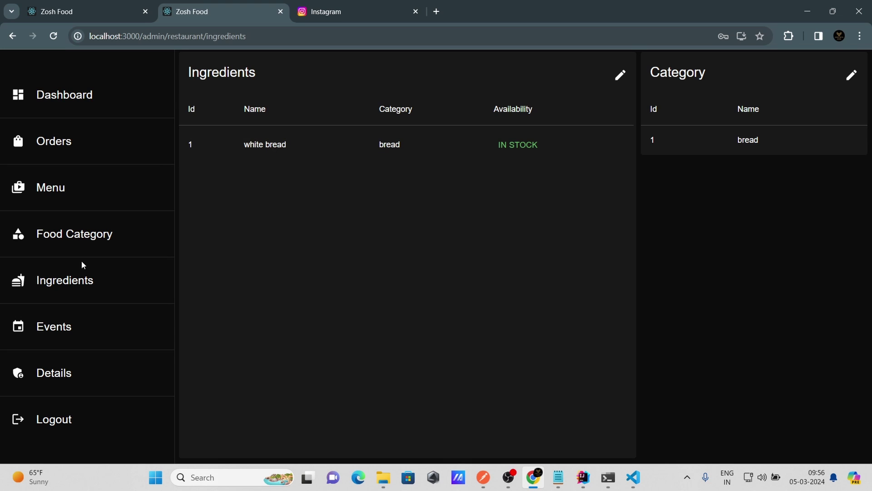
- Start a new menu item and upload pexels-valeria-boltneva-1199957 from the Food folder as its image
{"action": "left_click", "coordinate": [51, 193]}
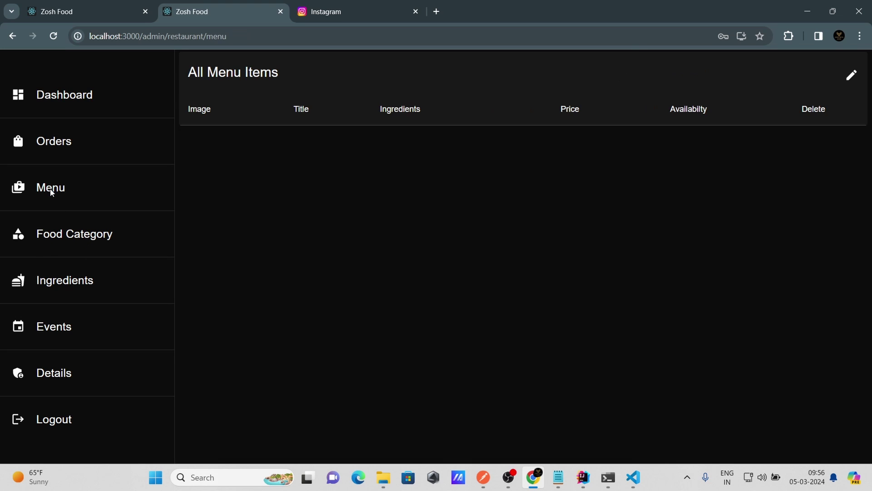
{"action": "left_click", "coordinate": [848, 75]}
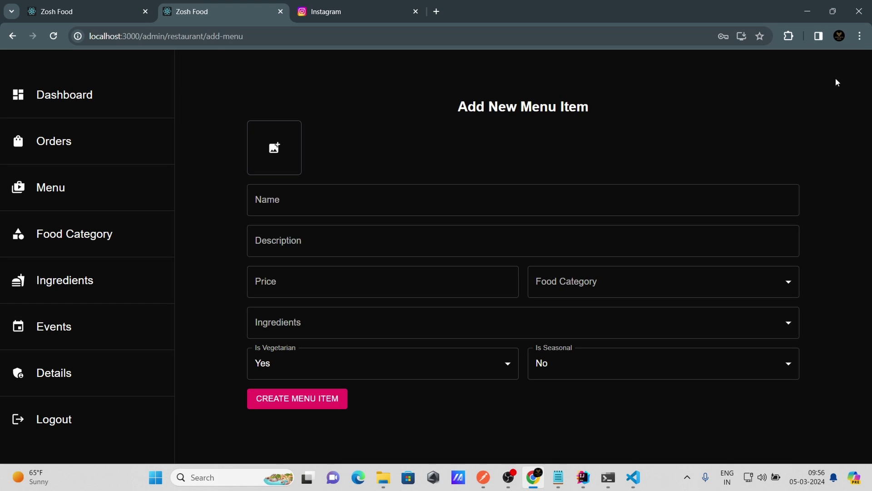
{"action": "left_click", "coordinate": [286, 158]}
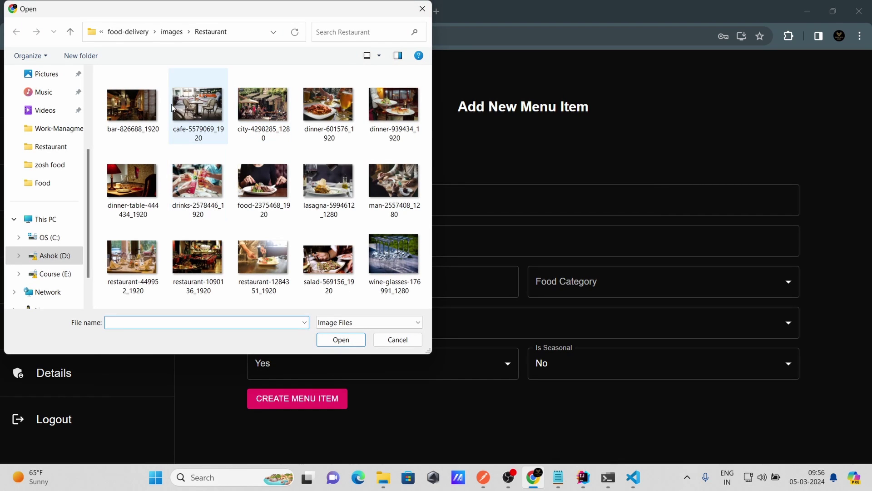
{"action": "left_click", "coordinate": [176, 39]}
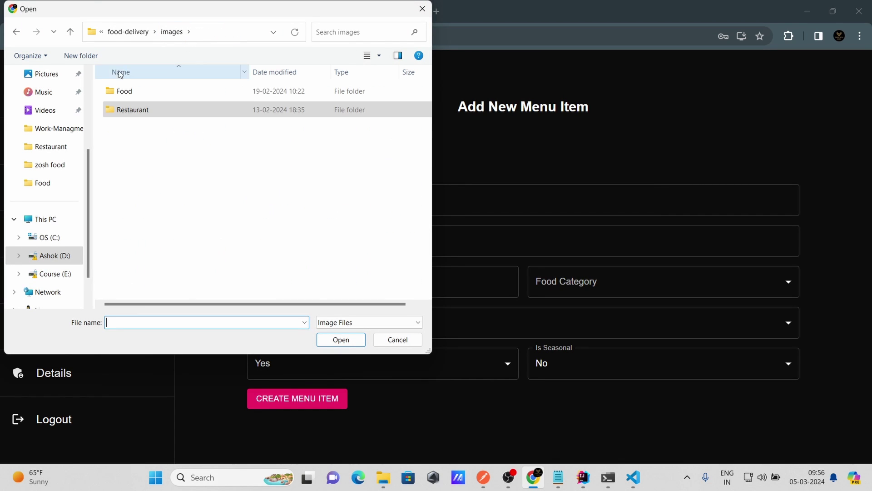
{"action": "double_click", "coordinate": [118, 93]}
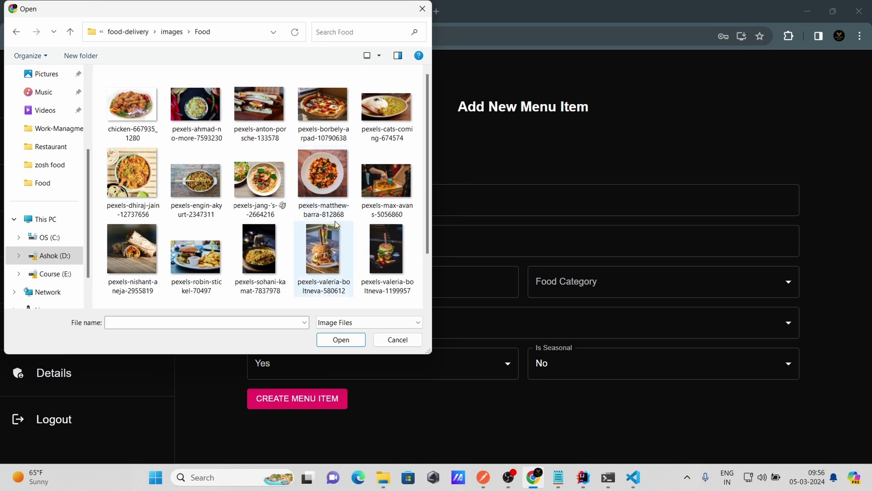
{"action": "left_click", "coordinate": [334, 258]}
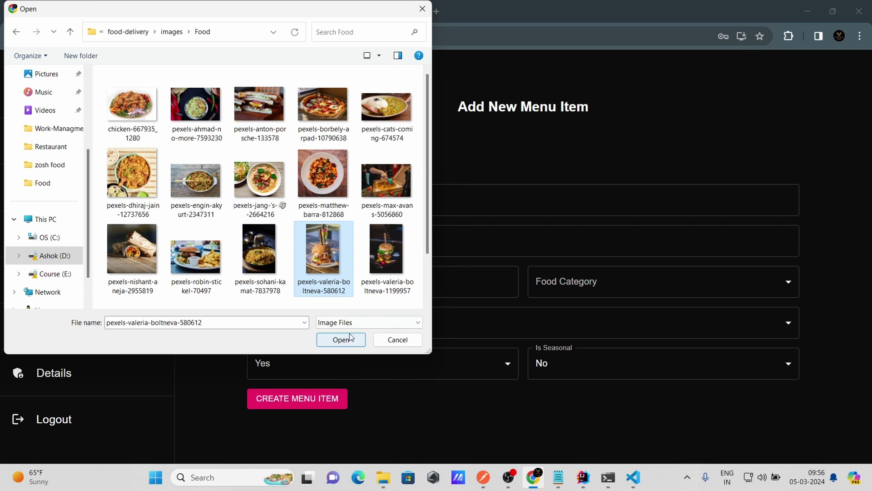
{"action": "left_click", "coordinate": [379, 280]}
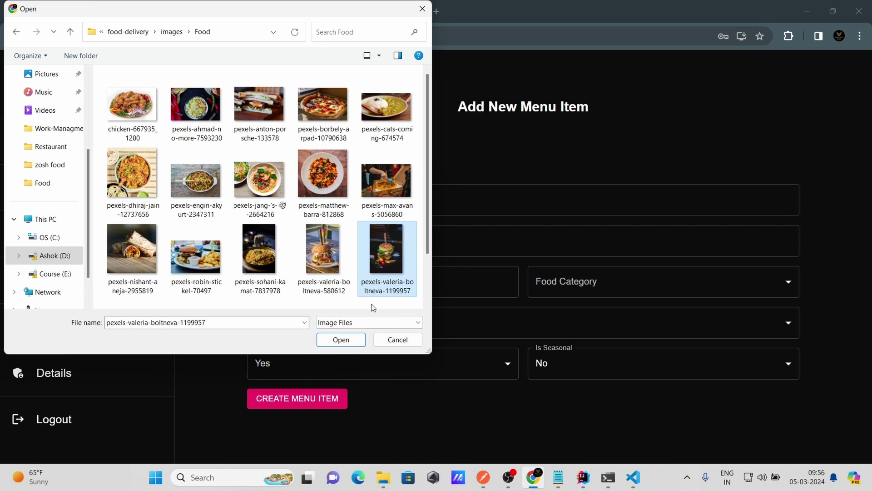
{"action": "left_click", "coordinate": [341, 341]}
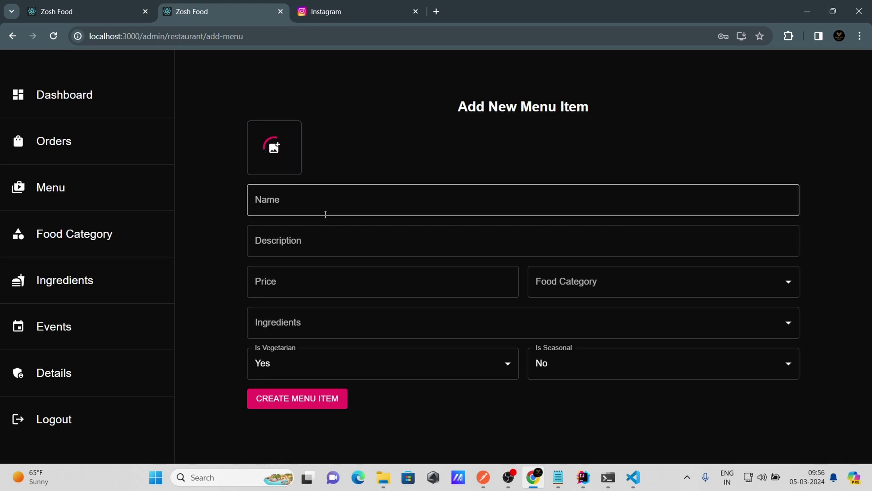
- Enter the menu item name burder, description 'delicius burger' and price 399
{"action": "left_click", "coordinate": [298, 202]}
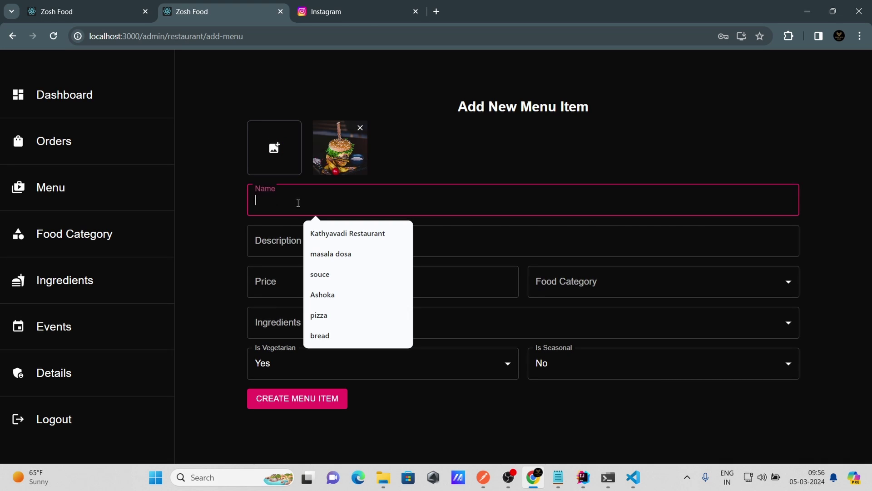
{"action": "type", "text": "B"}
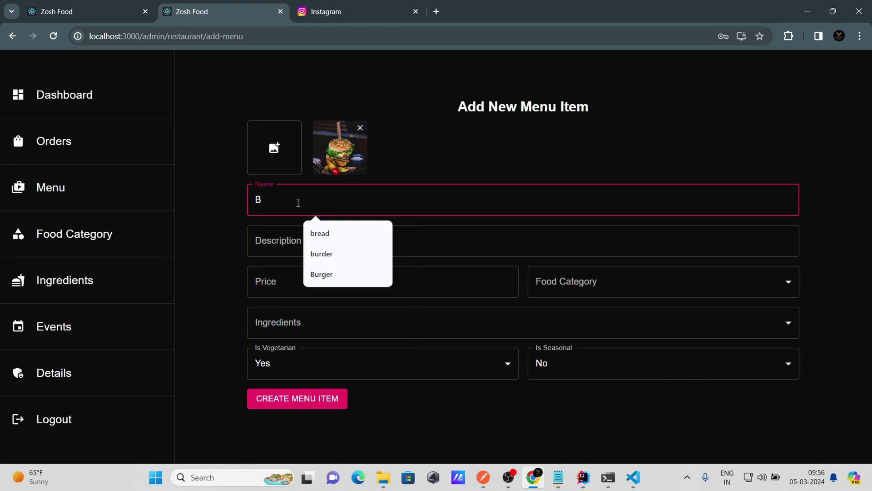
{"action": "left_click", "coordinate": [346, 249]}
{"action": "left_click", "coordinate": [349, 241]}
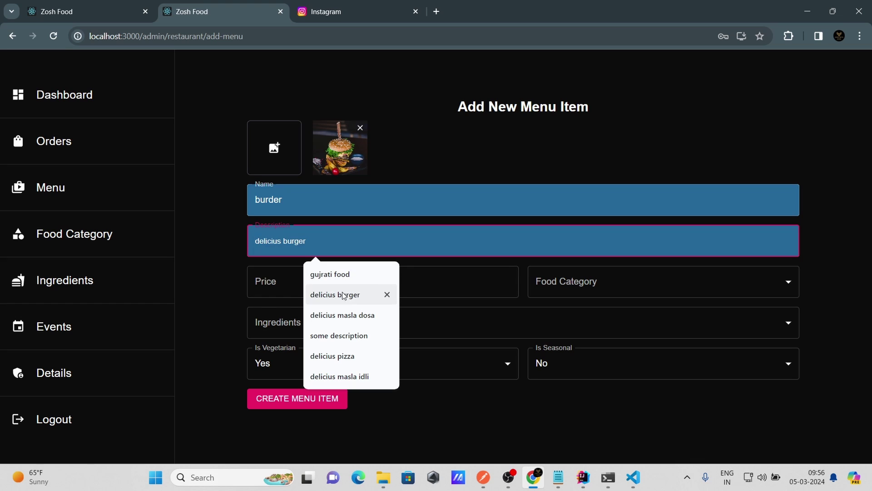
{"action": "left_click", "coordinate": [339, 295]}
{"action": "left_click", "coordinate": [304, 285]}
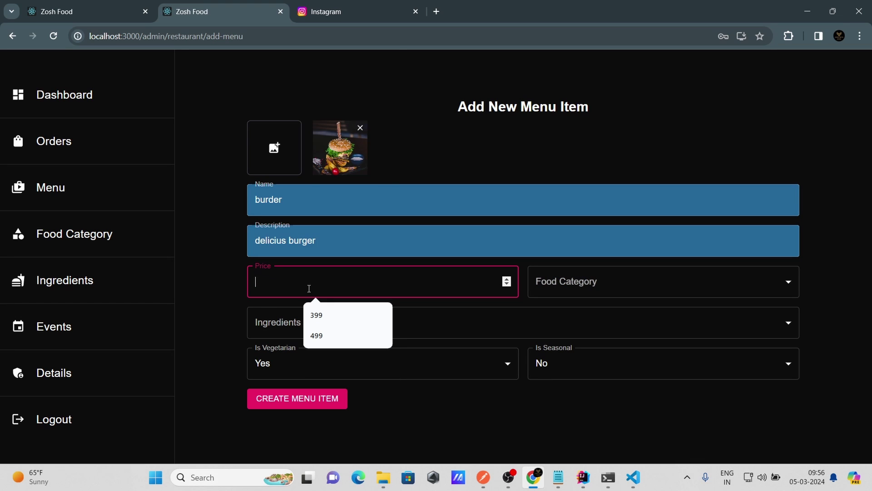
{"action": "left_click", "coordinate": [333, 321]}
- Choose the Burgar category and white bread ingredient, create the item, and view all menu items
{"action": "left_click", "coordinate": [570, 285]}
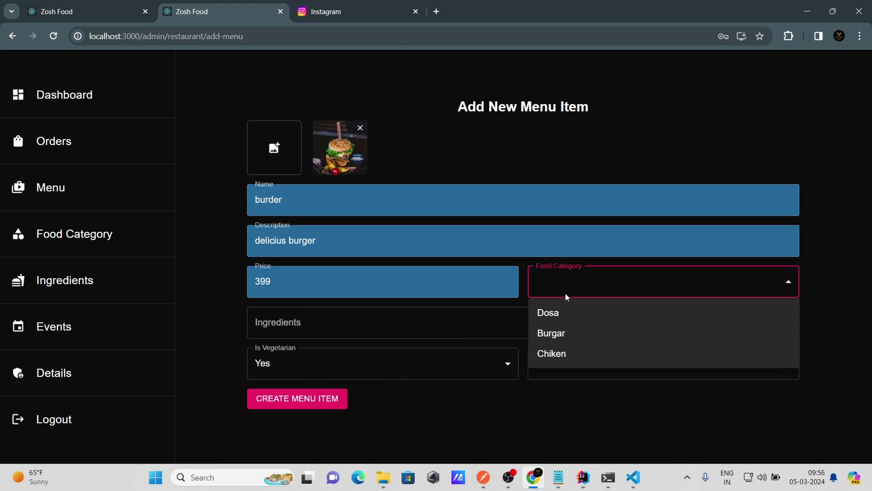
{"action": "left_click", "coordinate": [572, 339]}
{"action": "left_click", "coordinate": [380, 325]}
{"action": "left_click", "coordinate": [314, 354]}
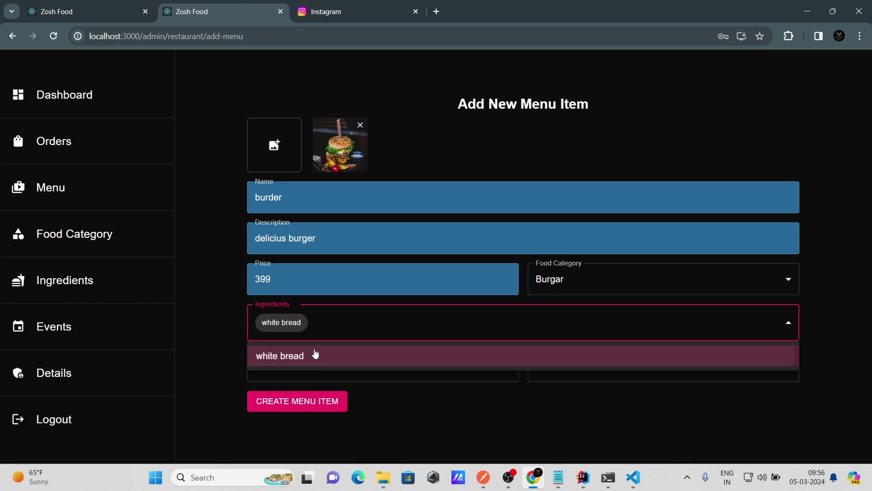
{"action": "left_click", "coordinate": [472, 429]}
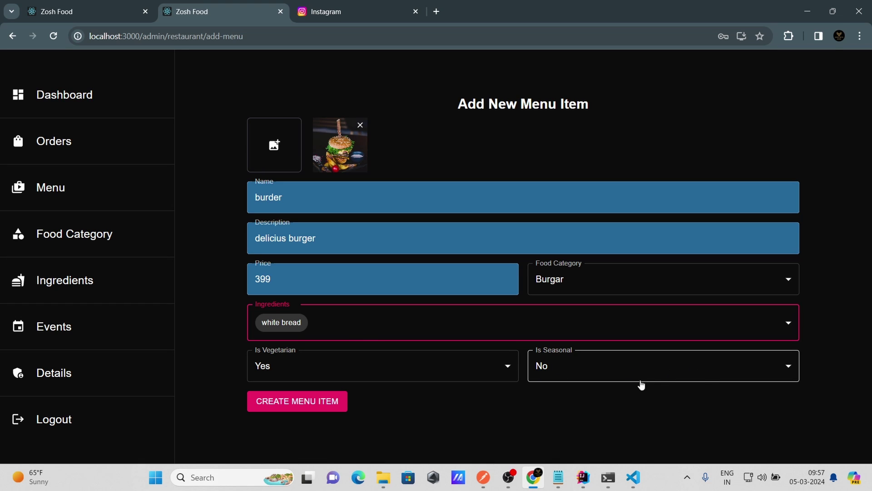
{"action": "left_click", "coordinate": [311, 409]}
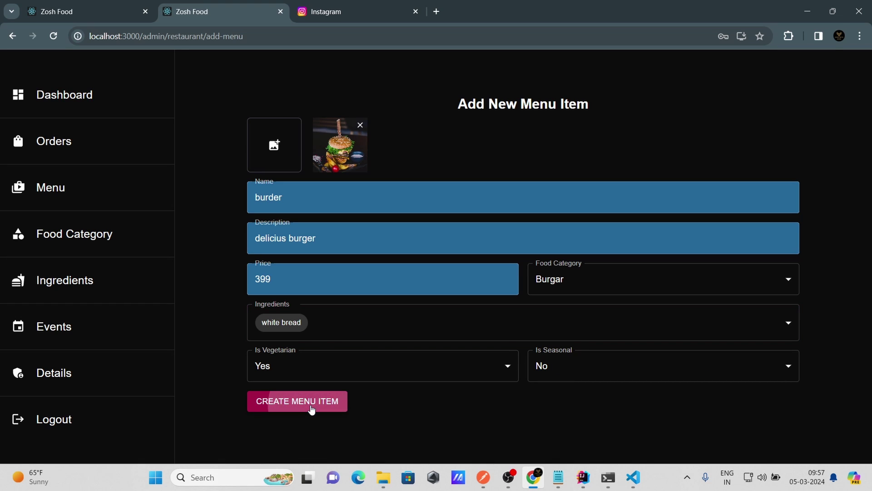
{"action": "left_click_drag", "start_coordinate": [757, 77], "coordinate": [856, 79]}
{"action": "left_click", "coordinate": [44, 187]}
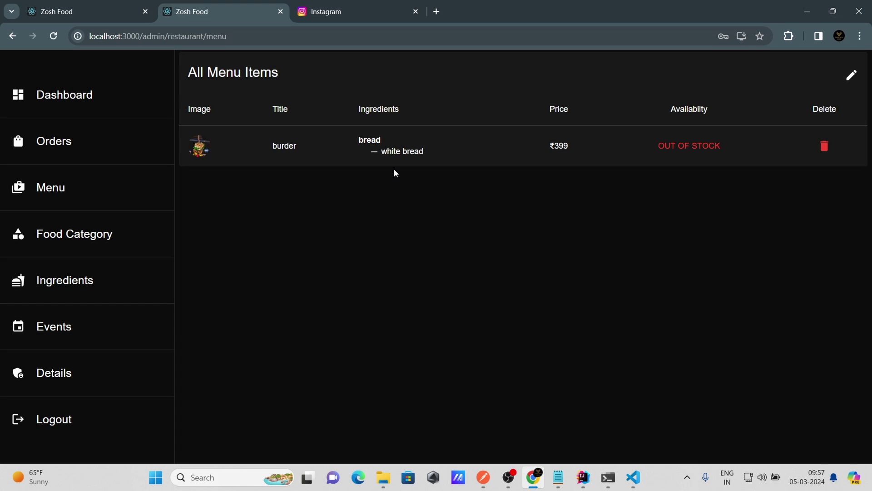
- Start a new event with a saved image URL, location india and name Kathyavadi Restaurant
{"action": "left_click", "coordinate": [56, 327]}
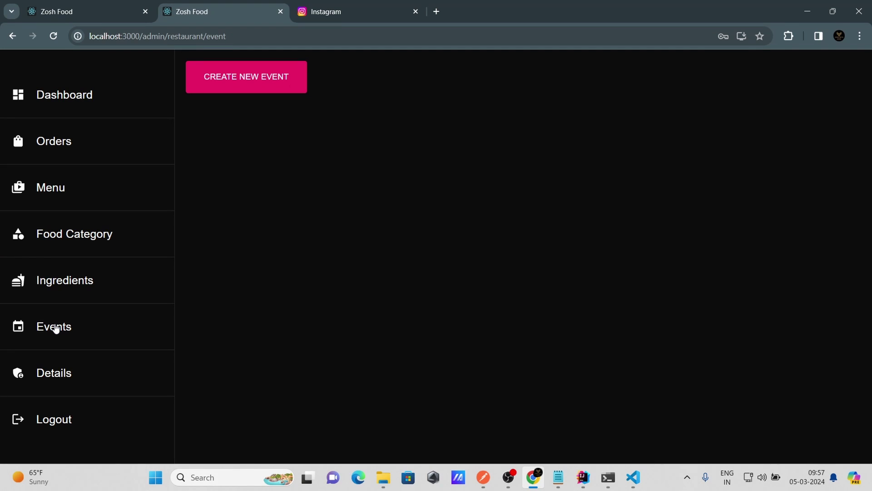
{"action": "left_click", "coordinate": [269, 80]}
{"action": "left_click", "coordinate": [421, 147]}
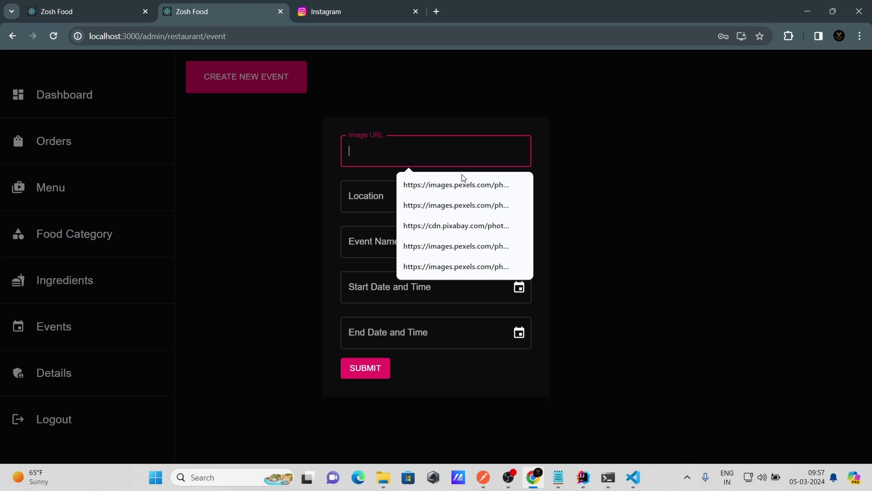
{"action": "left_click", "coordinate": [458, 190]}
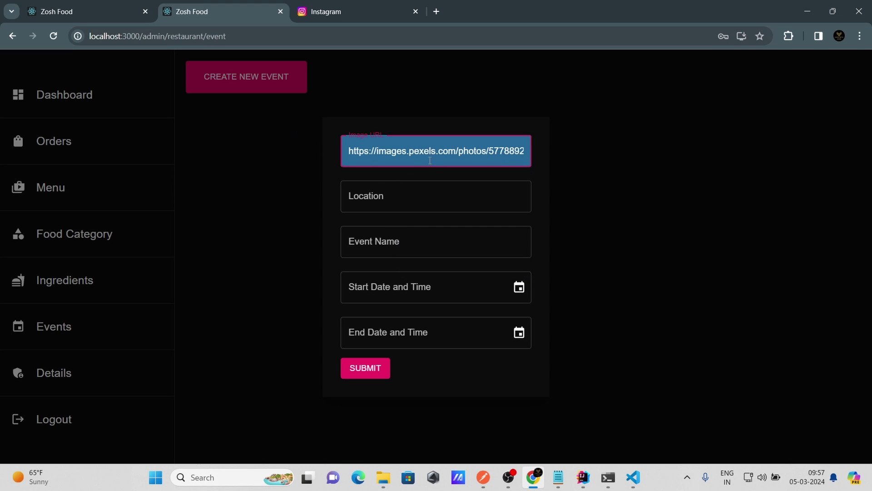
{"action": "left_click", "coordinate": [371, 189]}
{"action": "left_click", "coordinate": [434, 234]}
{"action": "left_click", "coordinate": [403, 250]}
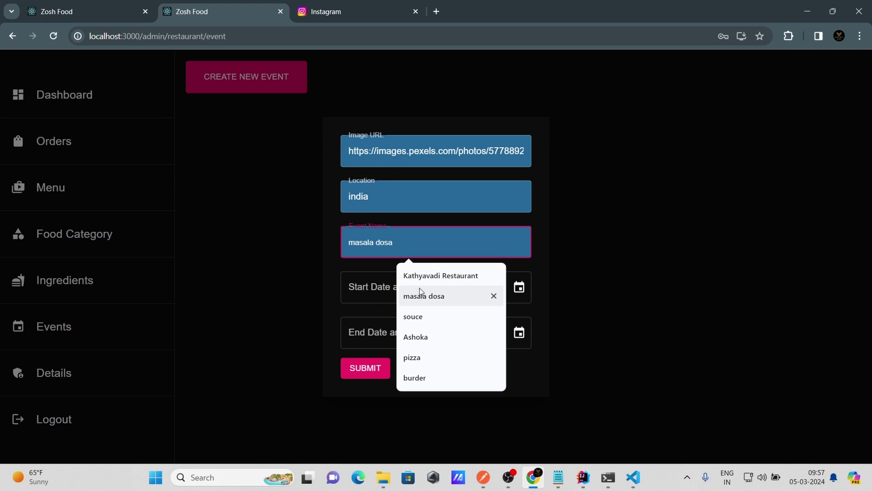
{"action": "left_click", "coordinate": [414, 275]}
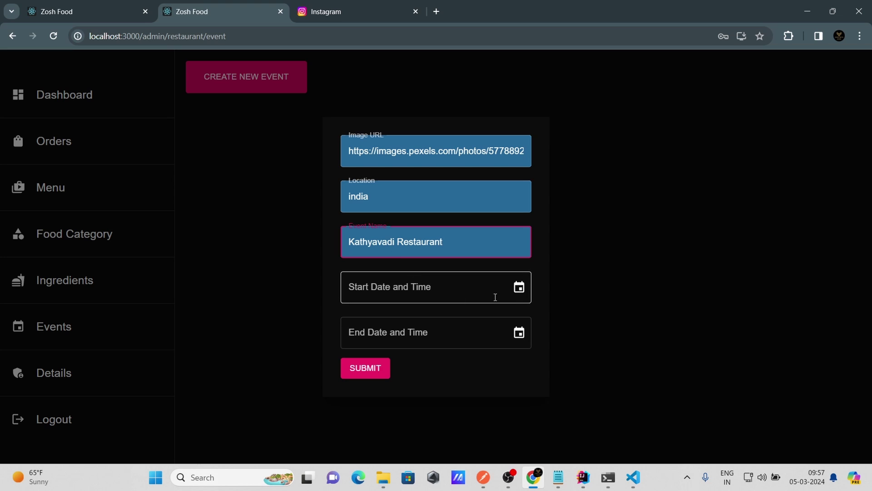
- Set the start date to March 14, 2024, end time 12:35 AM, and submit the event
{"action": "left_click", "coordinate": [519, 287]}
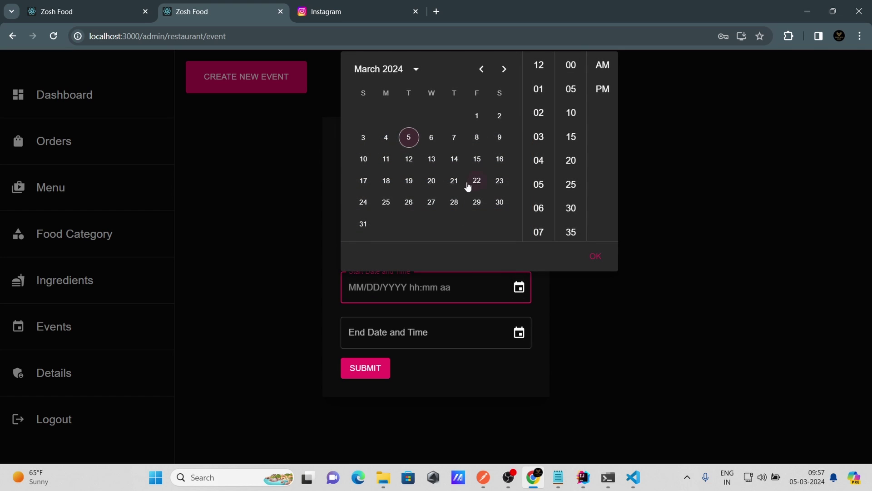
{"action": "left_click", "coordinate": [454, 158]}
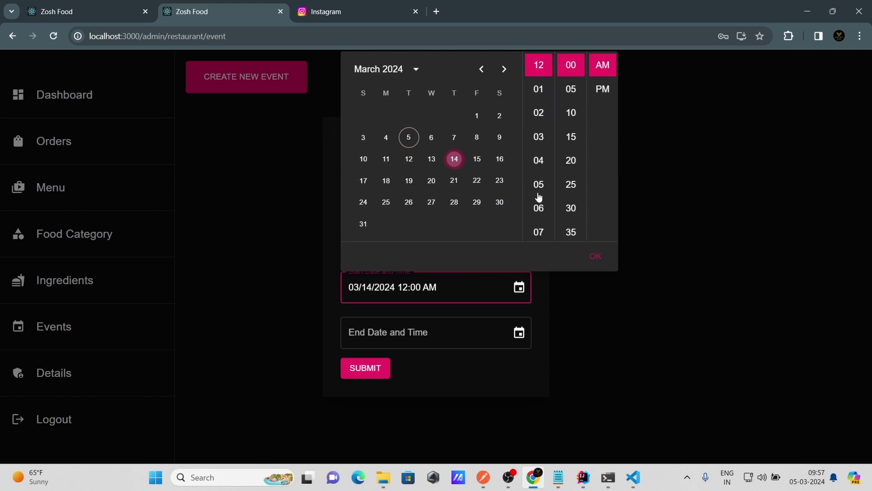
{"action": "left_click", "coordinate": [596, 256]}
{"action": "left_click", "coordinate": [524, 339]}
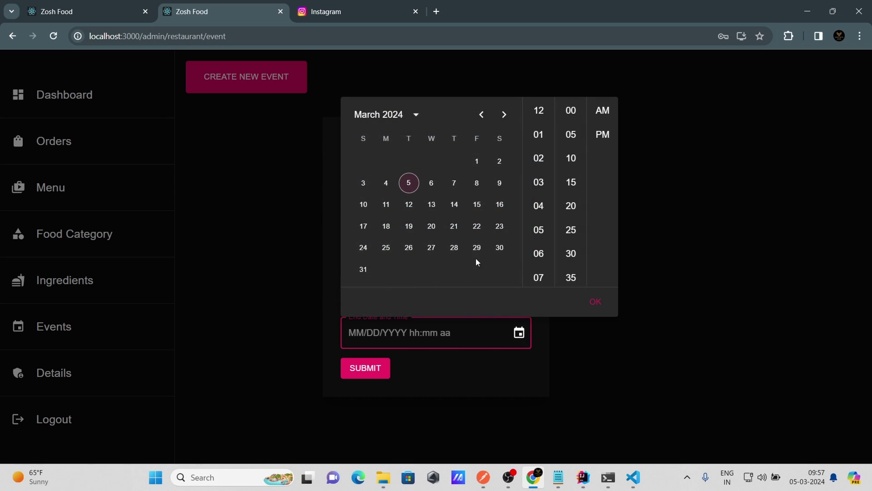
{"action": "left_click", "coordinate": [571, 276]}
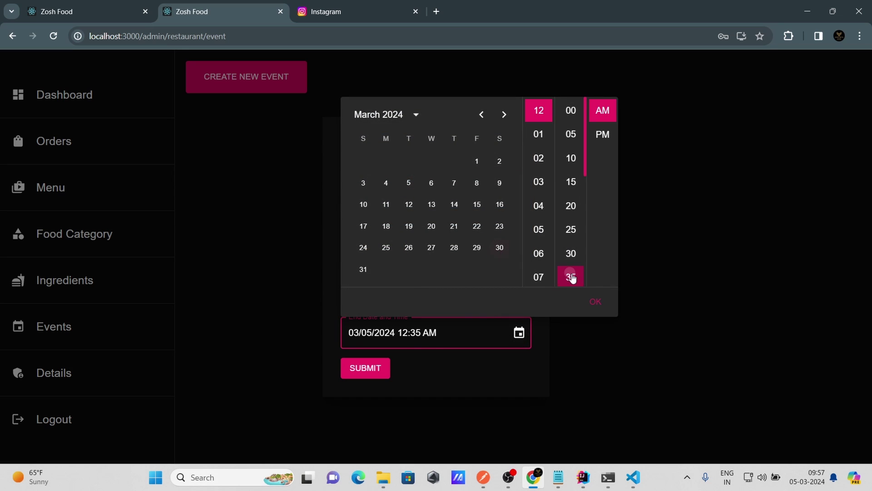
{"action": "left_click", "coordinate": [598, 302]}
{"action": "left_click", "coordinate": [372, 369]}
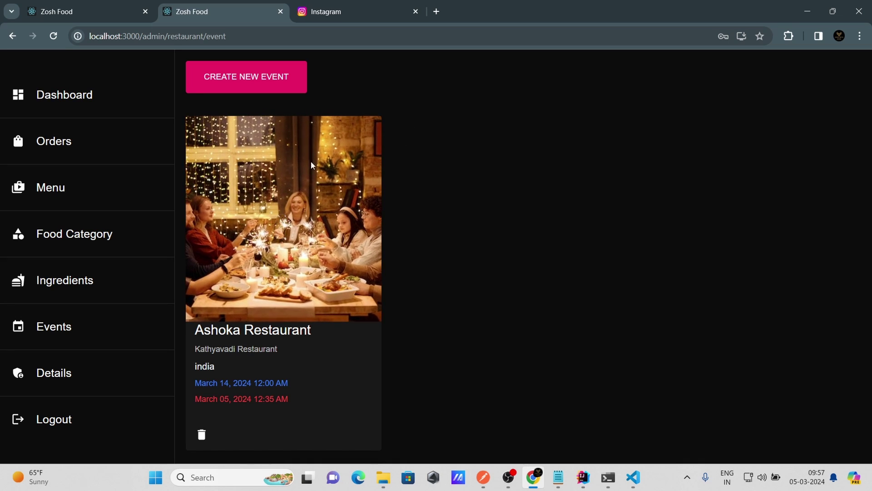
{"action": "left_click", "coordinate": [860, 37]}
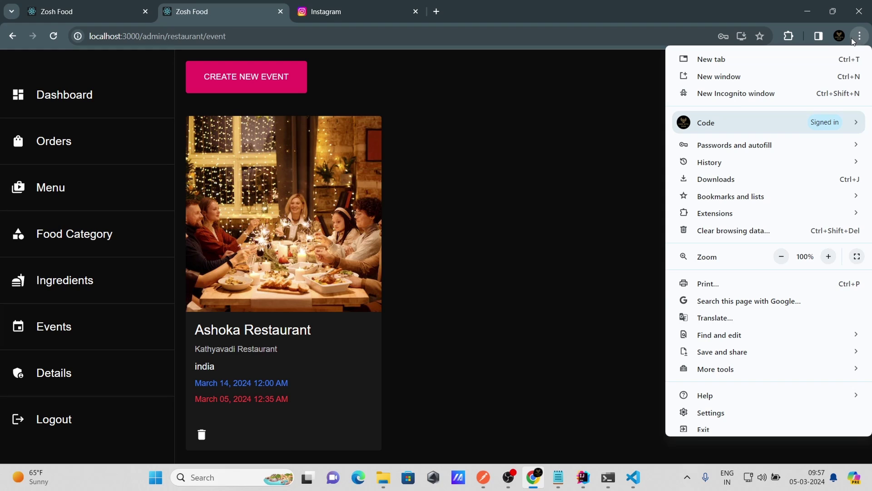
- Load localhost:3000 in a new incognito window and go to the registration form
{"action": "left_click", "coordinate": [737, 96]}
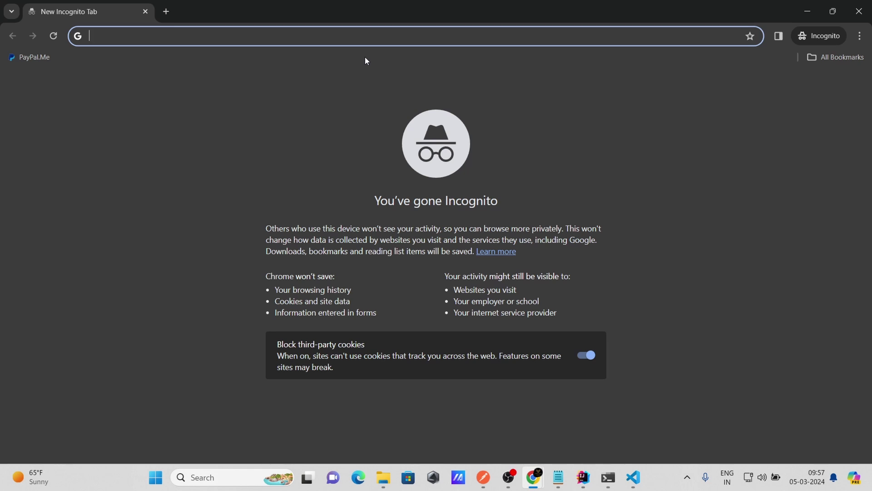
{"action": "type", "text": "localhost:3000"}
{"action": "key", "text": "Return"}
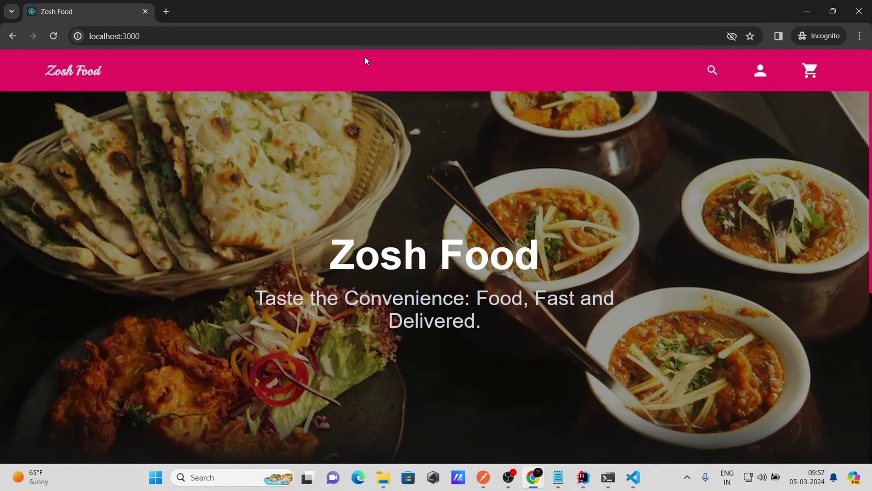
{"action": "left_click", "coordinate": [760, 71]}
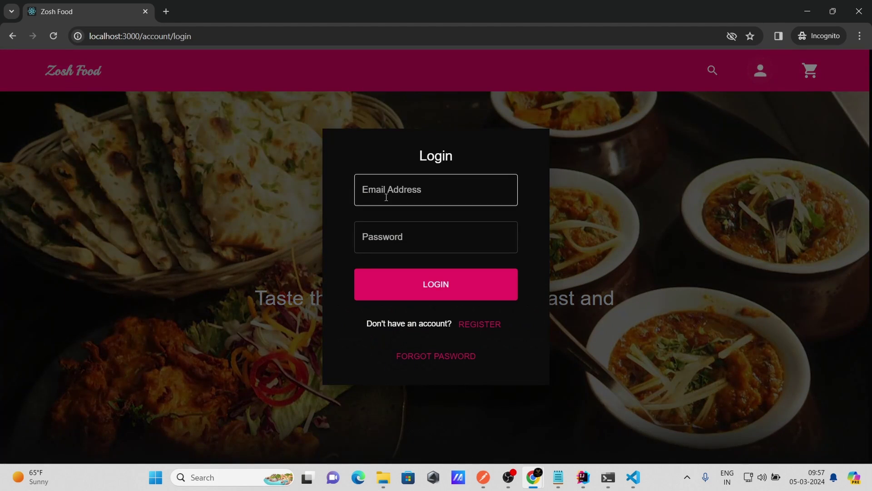
{"action": "left_click", "coordinate": [479, 324]}
- Register a Customer account with the customer's full name, a saved e-mail and a password
{"action": "left_click", "coordinate": [405, 153]}
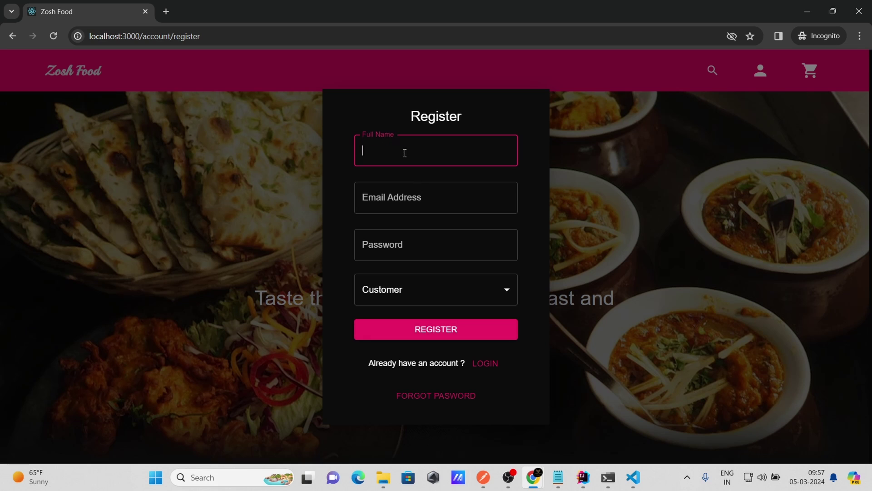
{"action": "type", "text": "Pablo"}
{"action": "left_click", "coordinate": [419, 193]}
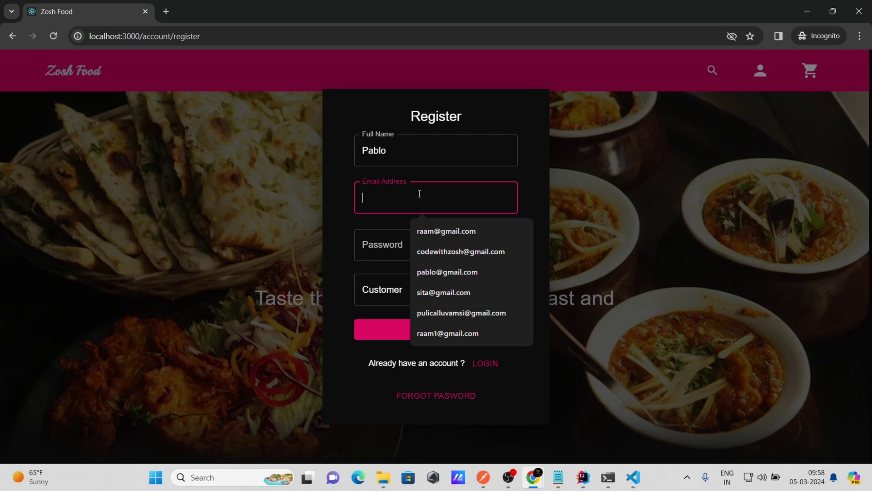
{"action": "type", "text": "pa"}
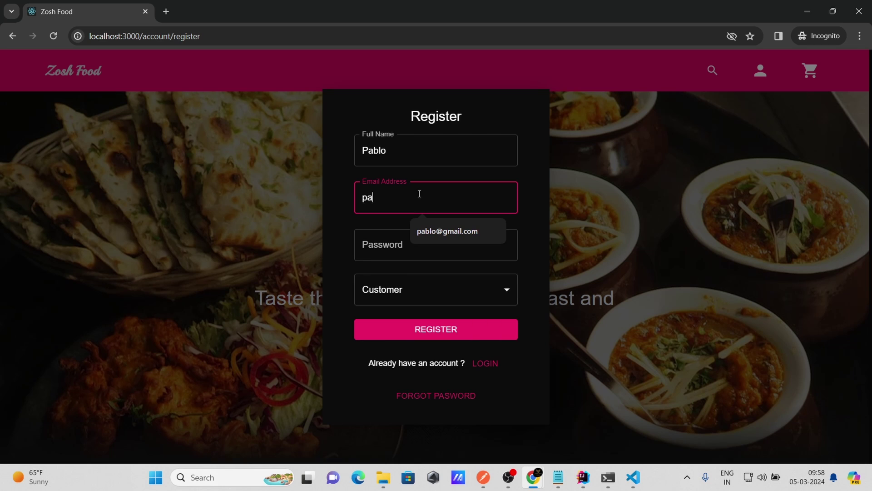
{"action": "left_click", "coordinate": [464, 224]}
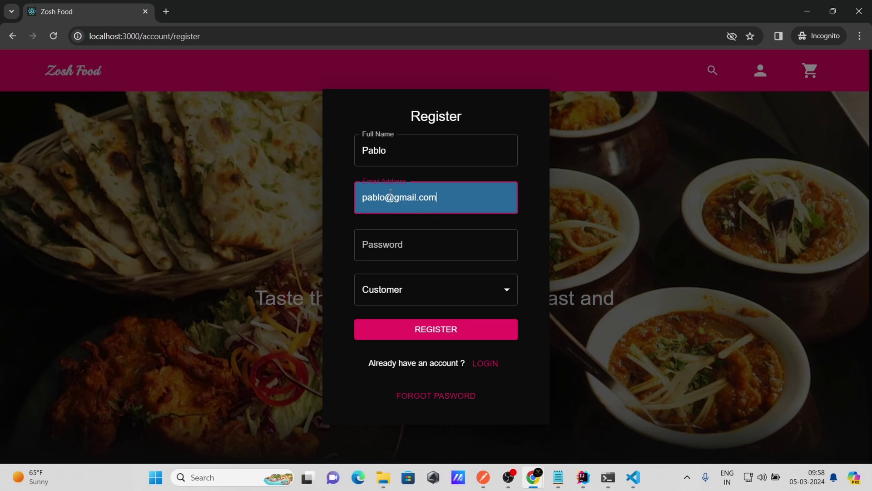
{"action": "left_click", "coordinate": [412, 238]}
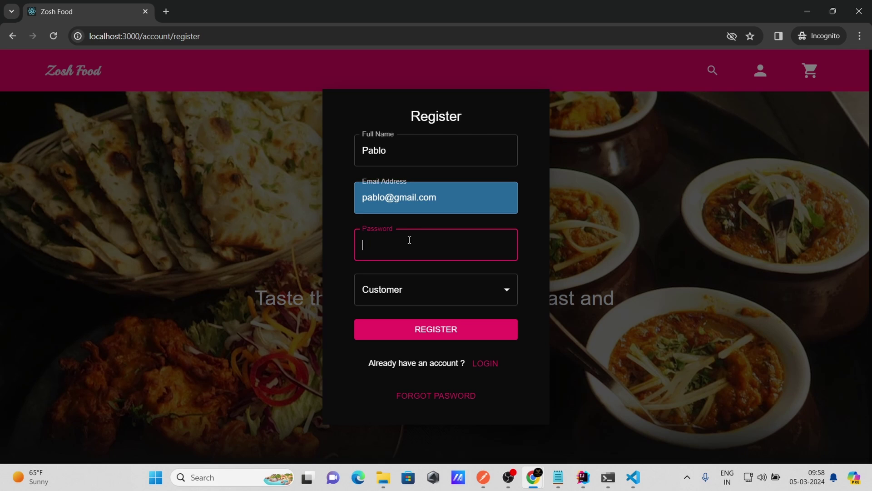
{"action": "type", "text": "12345678"}
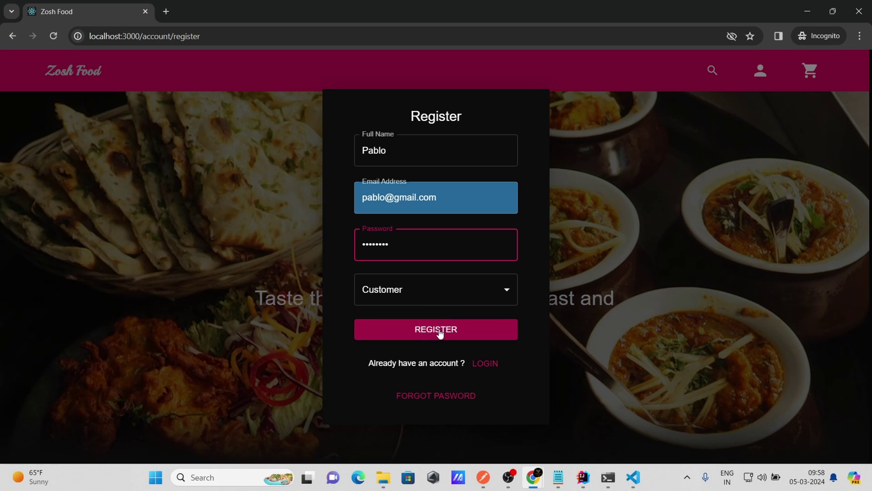
{"action": "left_click", "coordinate": [440, 331]}
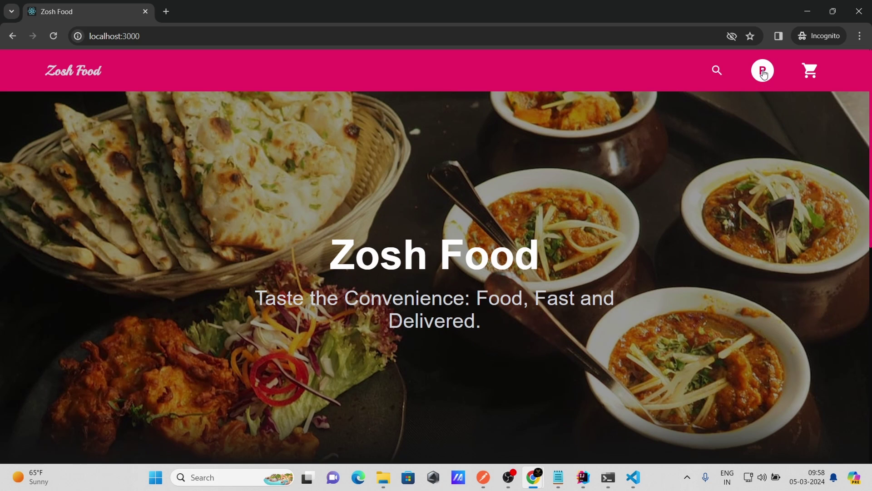
- Open Ashoka Restaurant's page from the home page and expand the burger's details
{"action": "scroll", "coordinate": [437, 273], "scroll_direction": "down", "scroll_amount": 4}
{"action": "scroll", "coordinate": [368, 306], "scroll_direction": "down", "scroll_amount": 5}
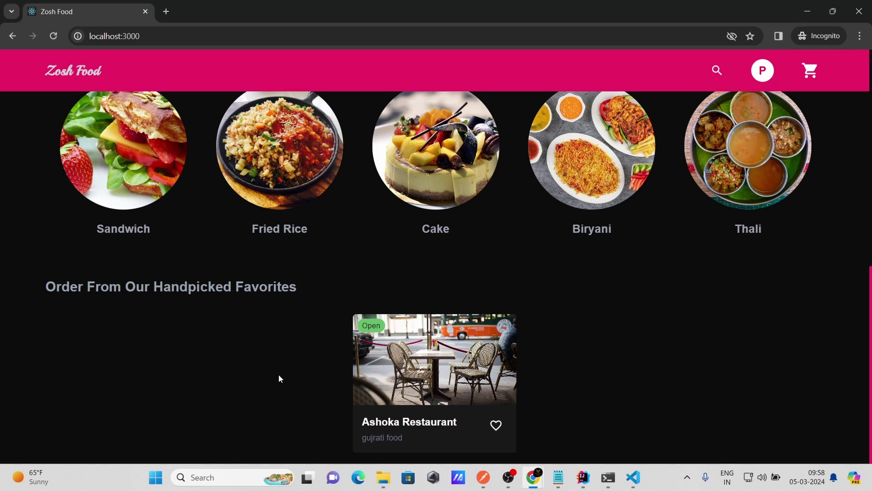
{"action": "left_click", "coordinate": [427, 363]}
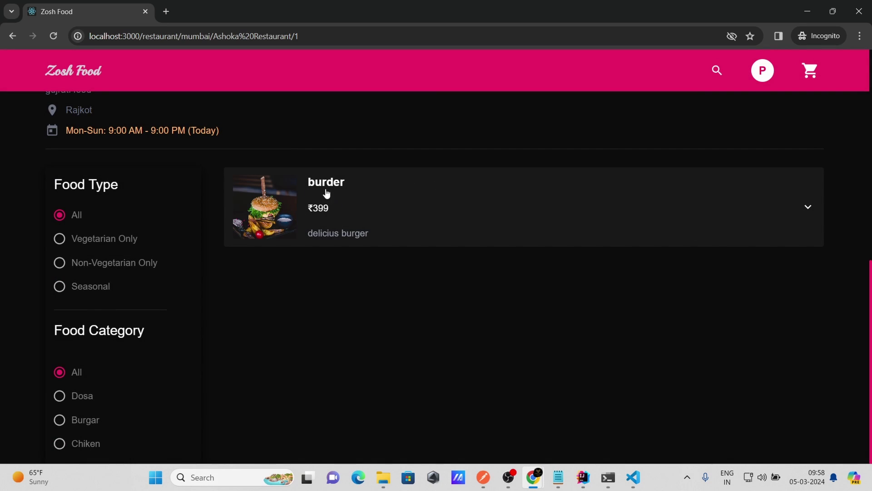
{"action": "left_click", "coordinate": [808, 208]}
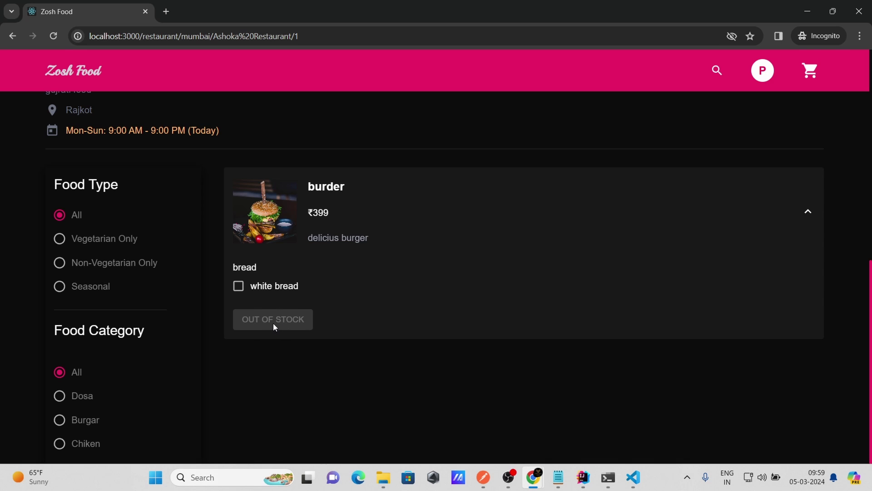
{"action": "mouse_move", "coordinate": [559, 477]}
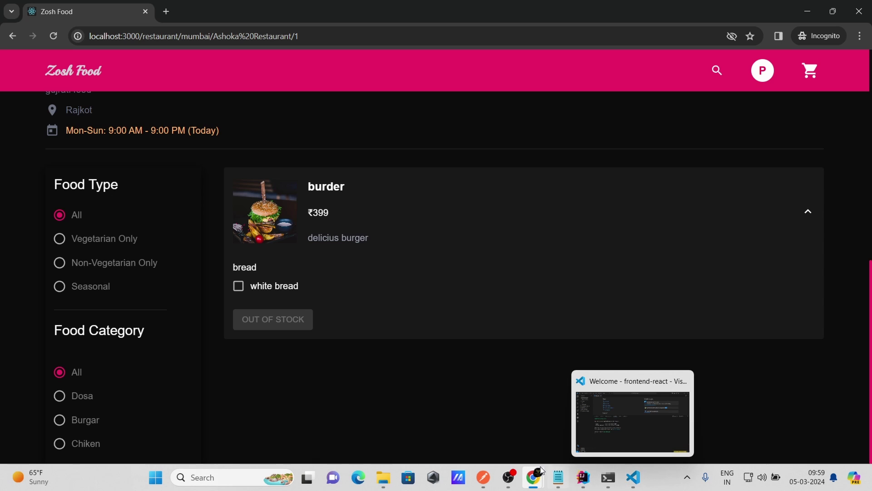
- In the admin window, mark the burder menu item IN STOCK, then return to the customer's page
{"action": "mouse_move", "coordinate": [528, 480]}
{"action": "left_click", "coordinate": [470, 423]}
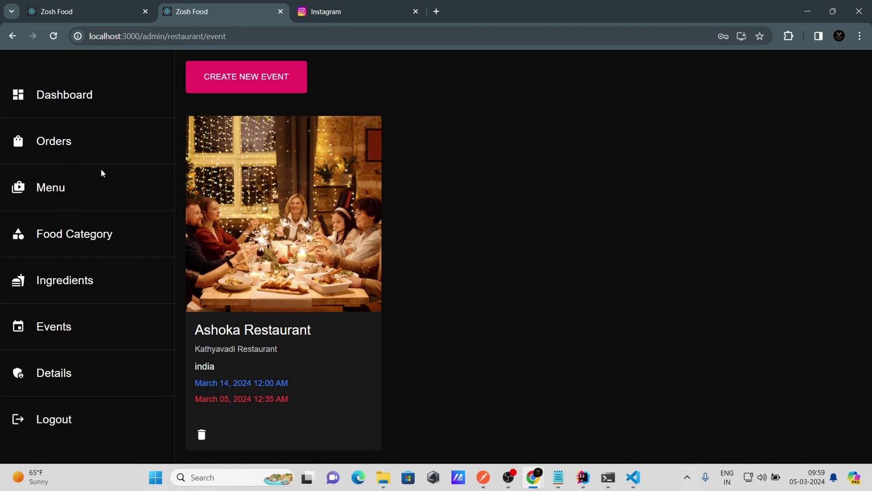
{"action": "left_click", "coordinate": [51, 197]}
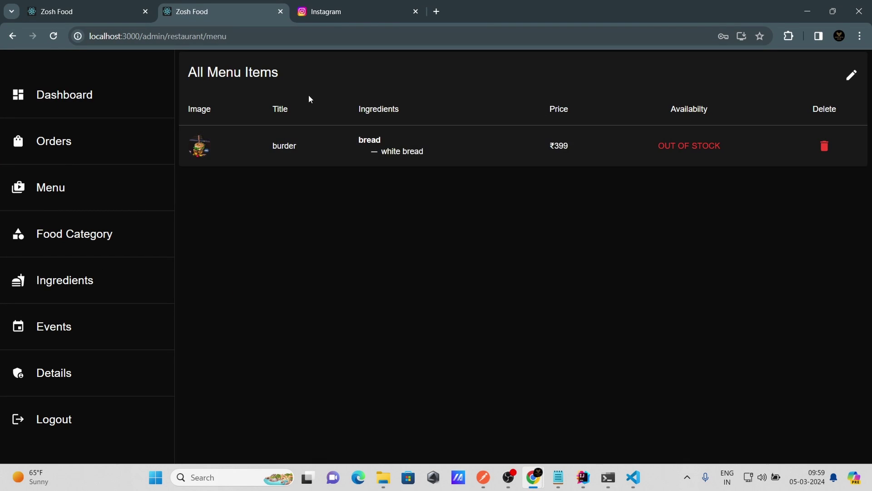
{"action": "left_click", "coordinate": [686, 146]}
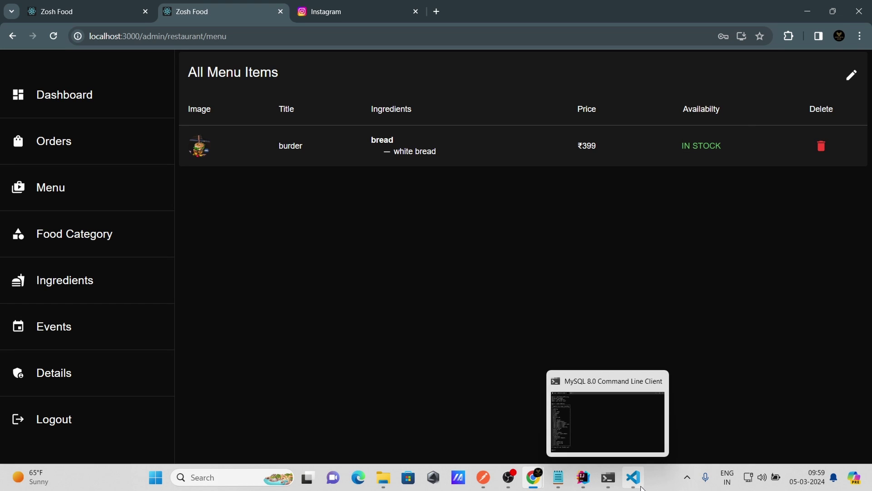
{"action": "mouse_move", "coordinate": [534, 477]}
{"action": "left_click", "coordinate": [573, 419]}
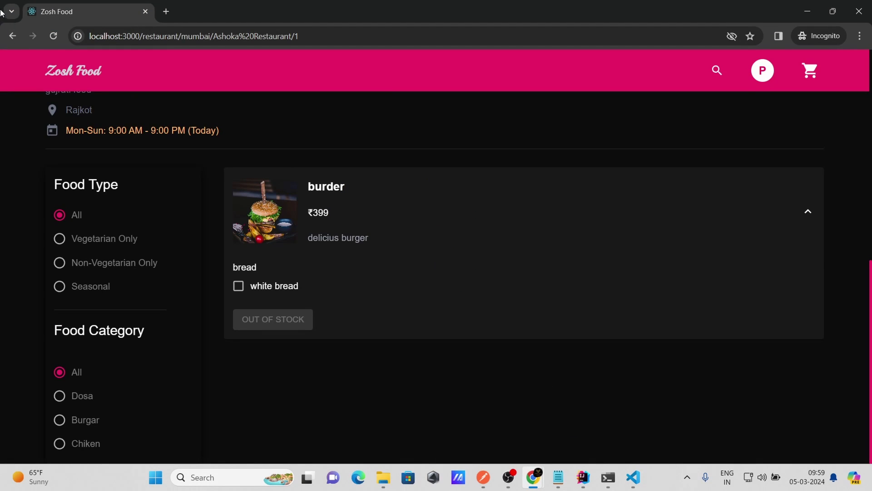
- Reload the restaurant page, add the burger to the cart, and raise its quantity to 7
{"action": "left_click", "coordinate": [47, 37]}
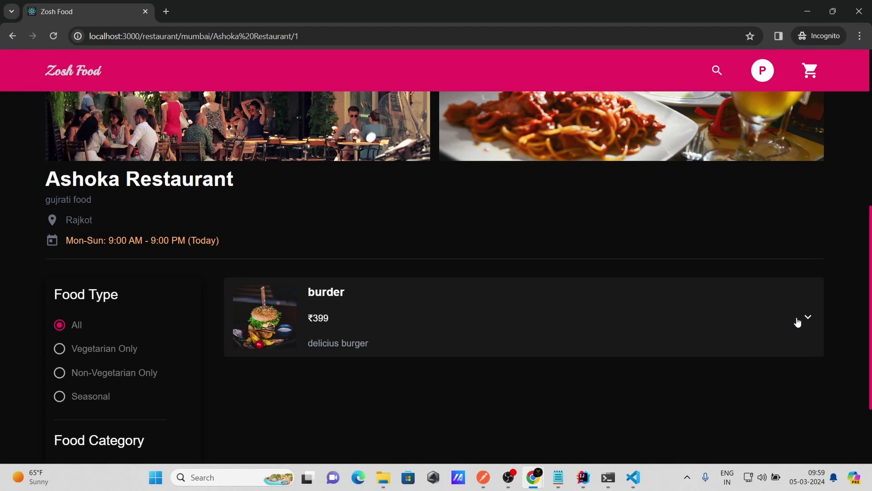
{"action": "scroll", "coordinate": [769, 318], "scroll_direction": "down", "scroll_amount": 2}
{"action": "scroll", "coordinate": [758, 321], "scroll_direction": "up", "scroll_amount": 1}
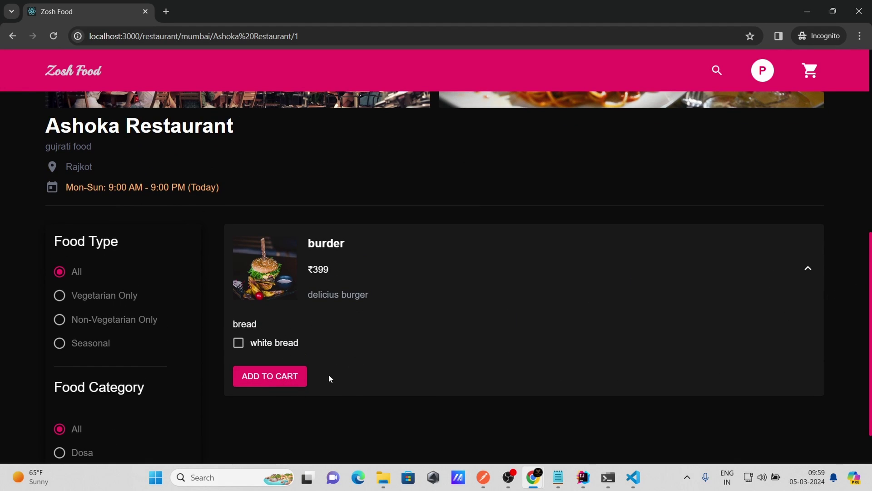
{"action": "left_click", "coordinate": [287, 386]}
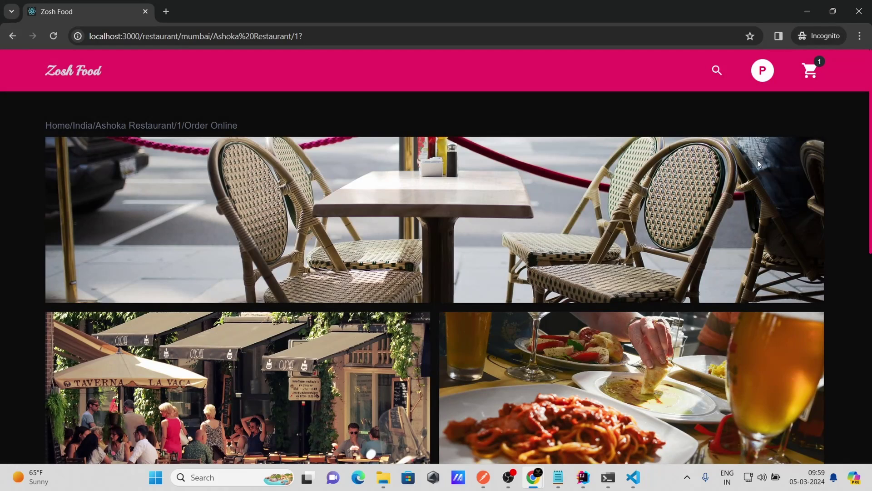
{"action": "left_click", "coordinate": [810, 71]}
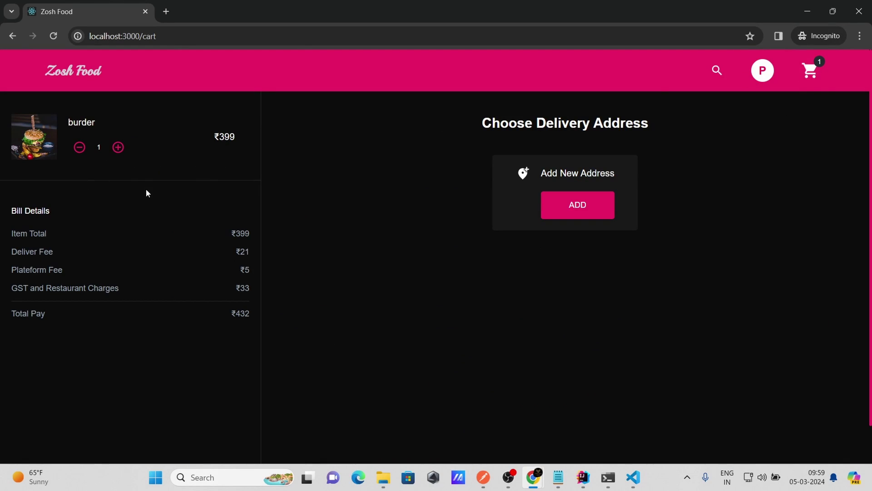
{"action": "left_click", "coordinate": [118, 147]}
{"action": "left_click", "coordinate": [118, 147]}
{"action": "left_click", "coordinate": [119, 147]}
{"action": "left_click", "coordinate": [118, 147]}
{"action": "left_click", "coordinate": [118, 148]}
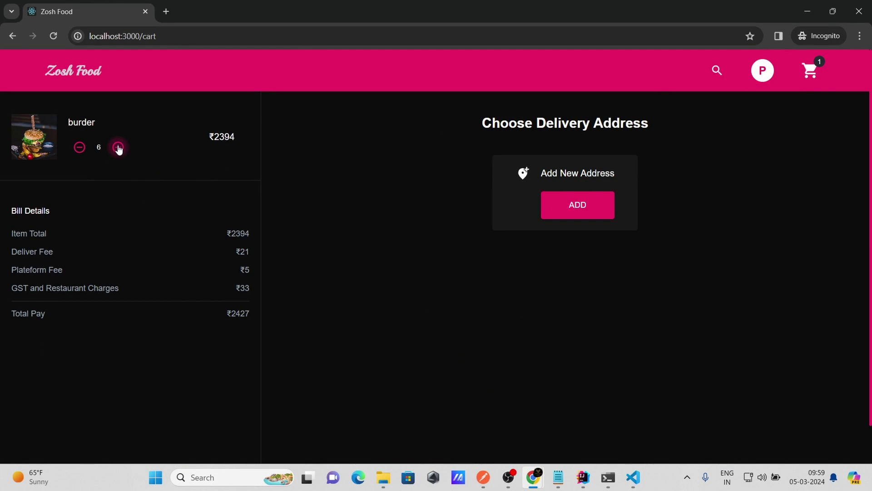
{"action": "left_click", "coordinate": [118, 147]}
- Open the new delivery address form, then select the Stripe API key placeholder in the backend code
{"action": "left_click", "coordinate": [576, 209]}
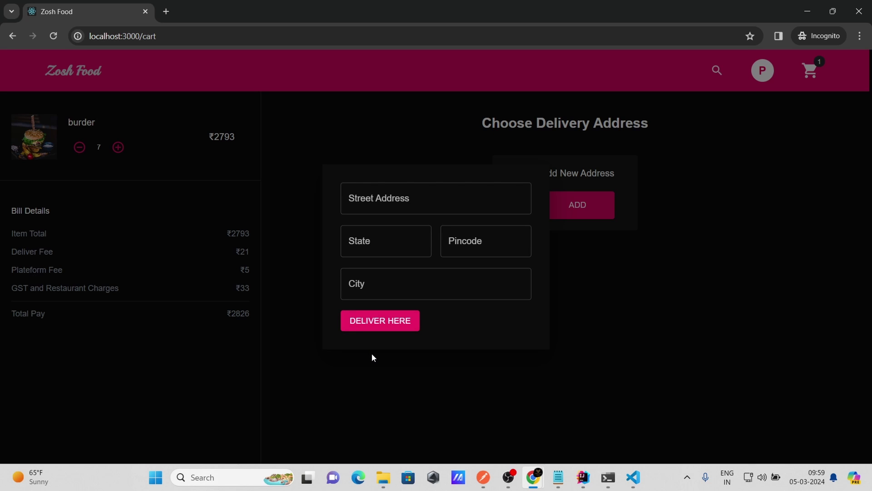
{"action": "mouse_move", "coordinate": [583, 477]}
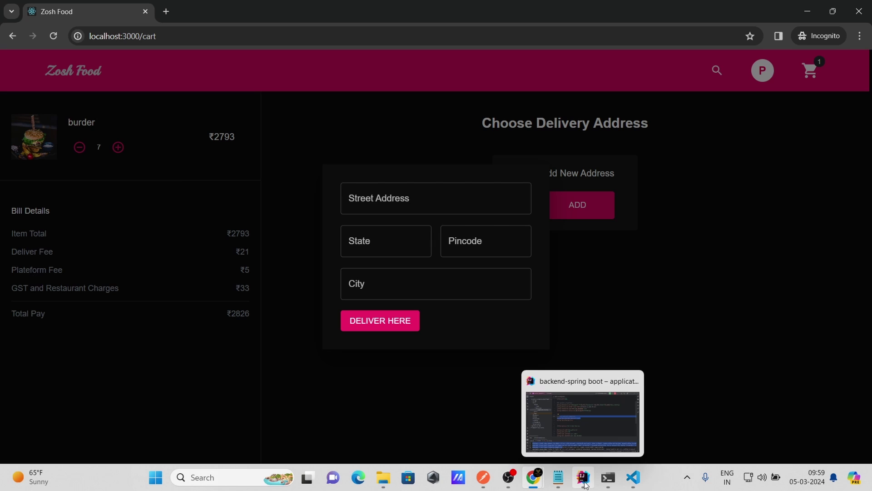
{"action": "left_click", "coordinate": [595, 416]}
{"action": "scroll", "coordinate": [539, 301], "scroll_direction": "down", "scroll_amount": 4}
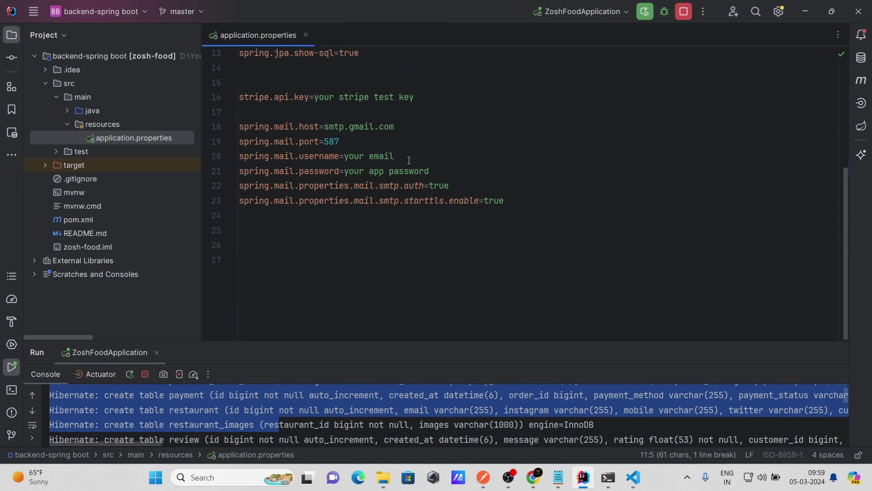
{"action": "left_click_drag", "start_coordinate": [314, 97], "coordinate": [415, 100]}
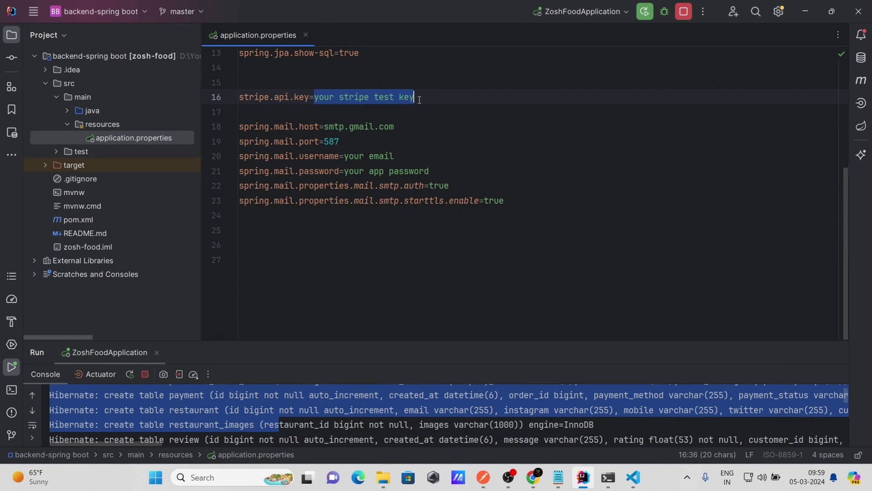
{"action": "left_click", "coordinate": [806, 11]}
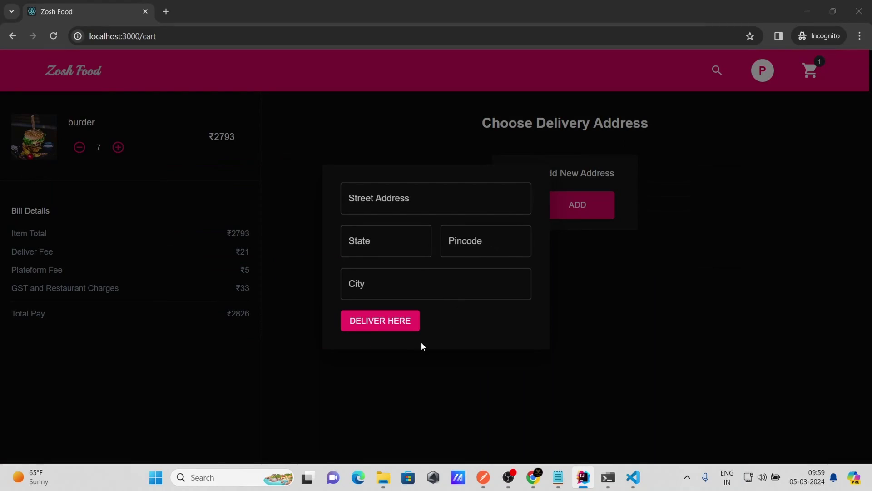
- Close the address form and navigate back through the restaurant pages to the Zosh Food home page
{"action": "left_click", "coordinate": [533, 362]}
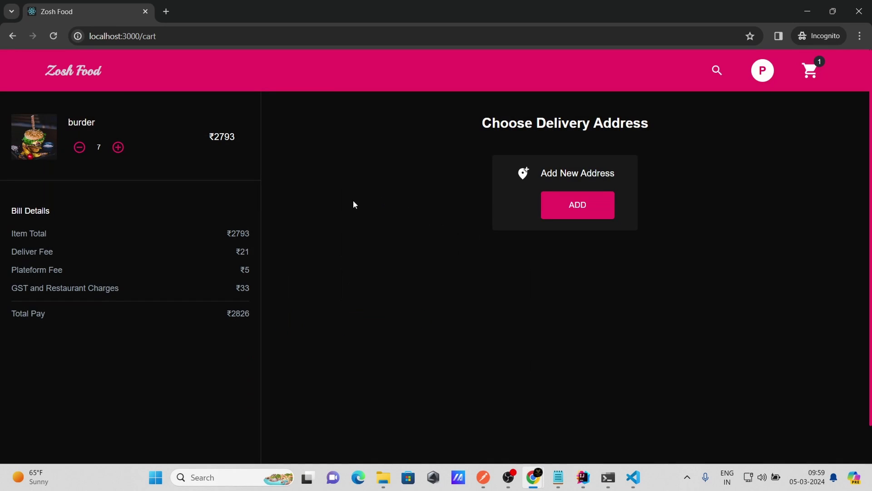
{"action": "left_click", "coordinate": [12, 36]}
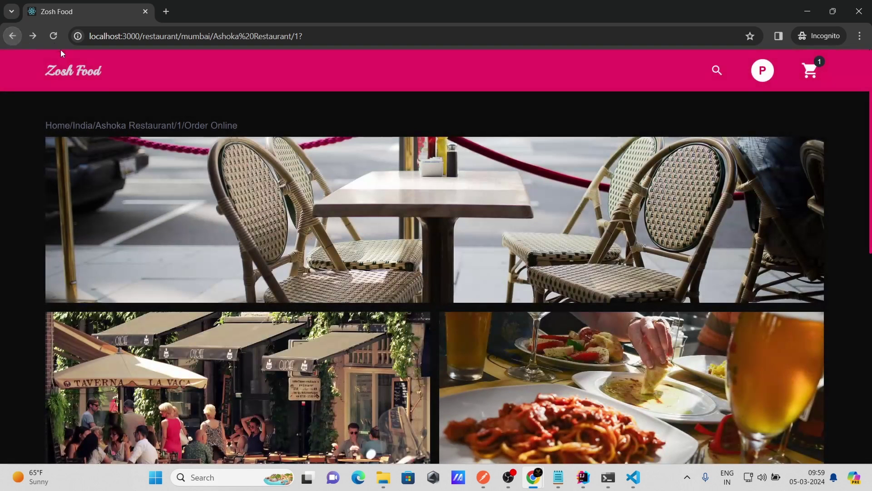
{"action": "scroll", "coordinate": [854, 134], "scroll_direction": "down", "scroll_amount": 10}
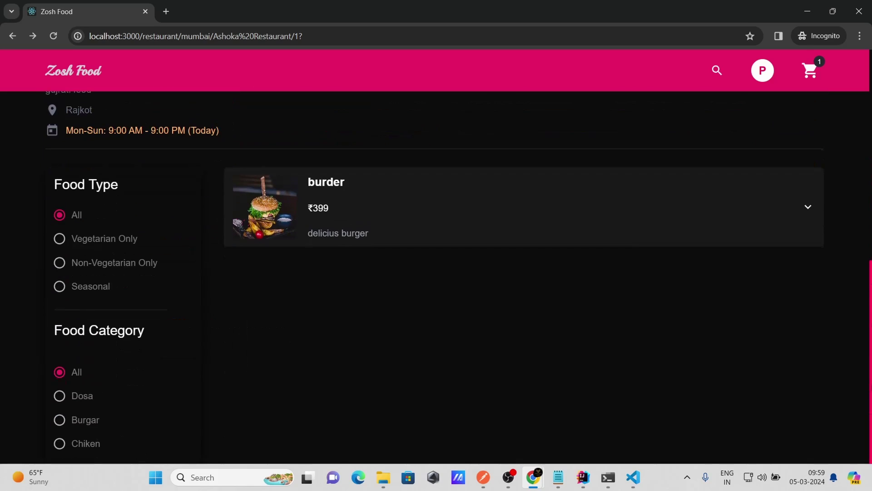
{"action": "scroll", "coordinate": [855, 134], "scroll_direction": "up", "scroll_amount": 10}
{"action": "scroll", "coordinate": [854, 129], "scroll_direction": "down", "scroll_amount": 8}
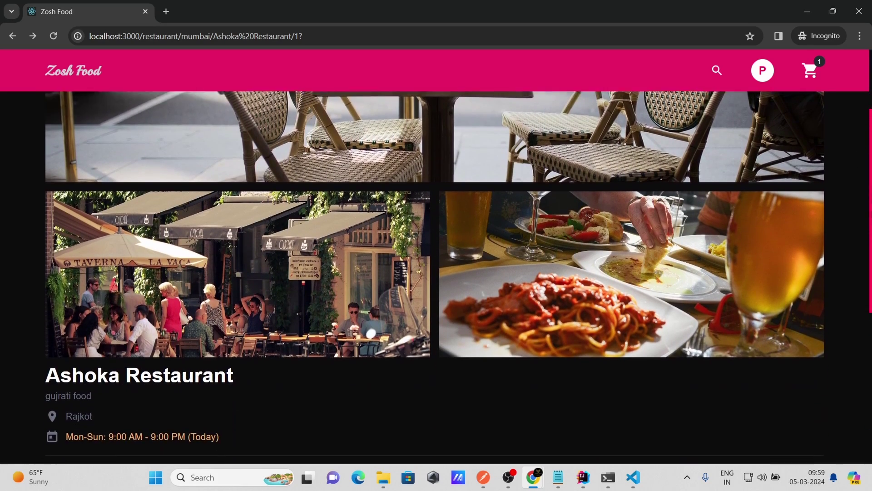
{"action": "scroll", "coordinate": [854, 129], "scroll_direction": "up", "scroll_amount": 8}
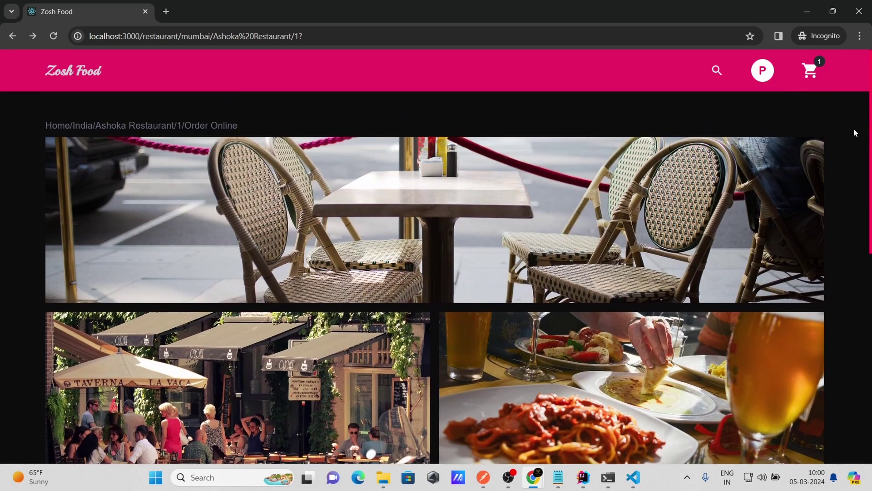
{"action": "left_click", "coordinate": [15, 40]}
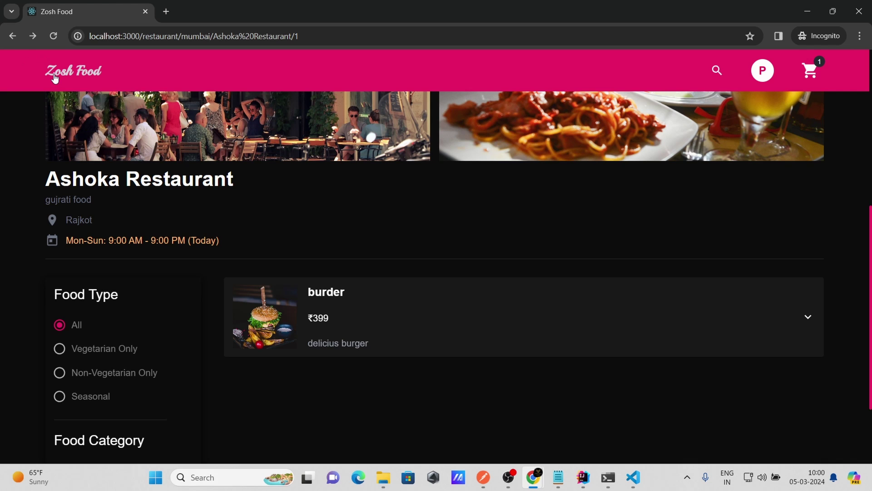
{"action": "left_click", "coordinate": [55, 78]}
{"action": "scroll", "coordinate": [436, 277], "scroll_direction": "down", "scroll_amount": 3}
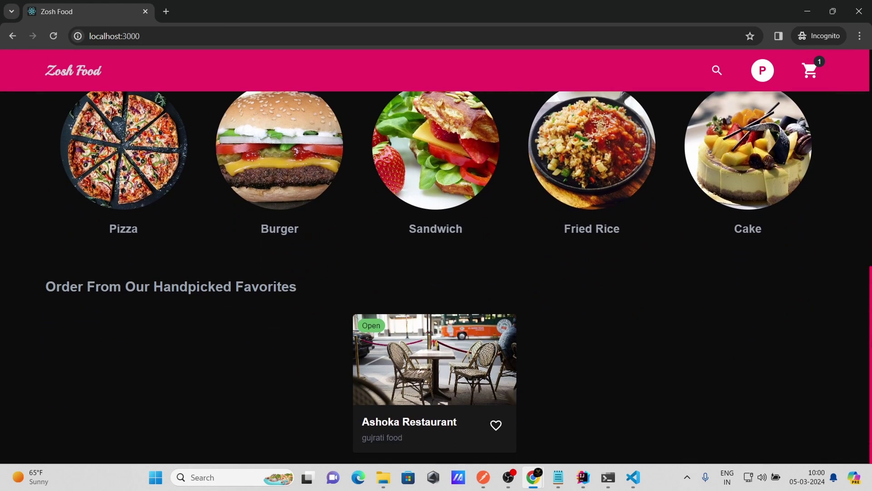
{"action": "left_click_drag", "start_coordinate": [869, 312], "coordinate": [869, 94]}
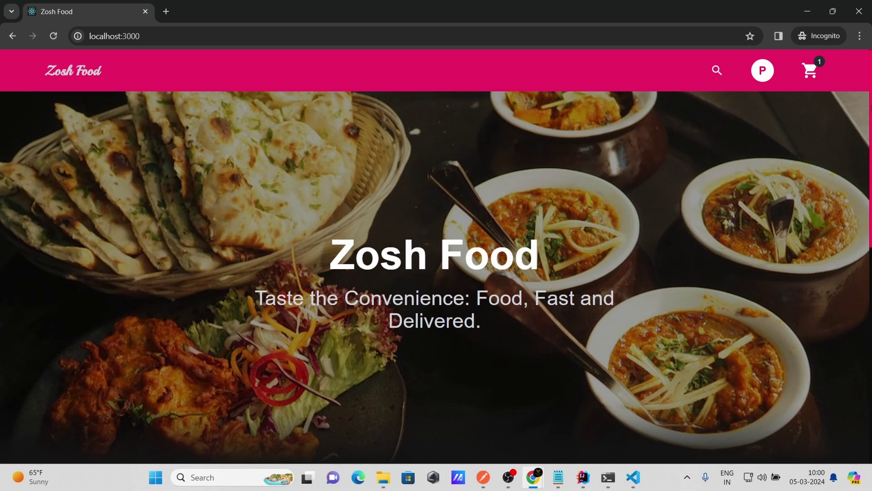